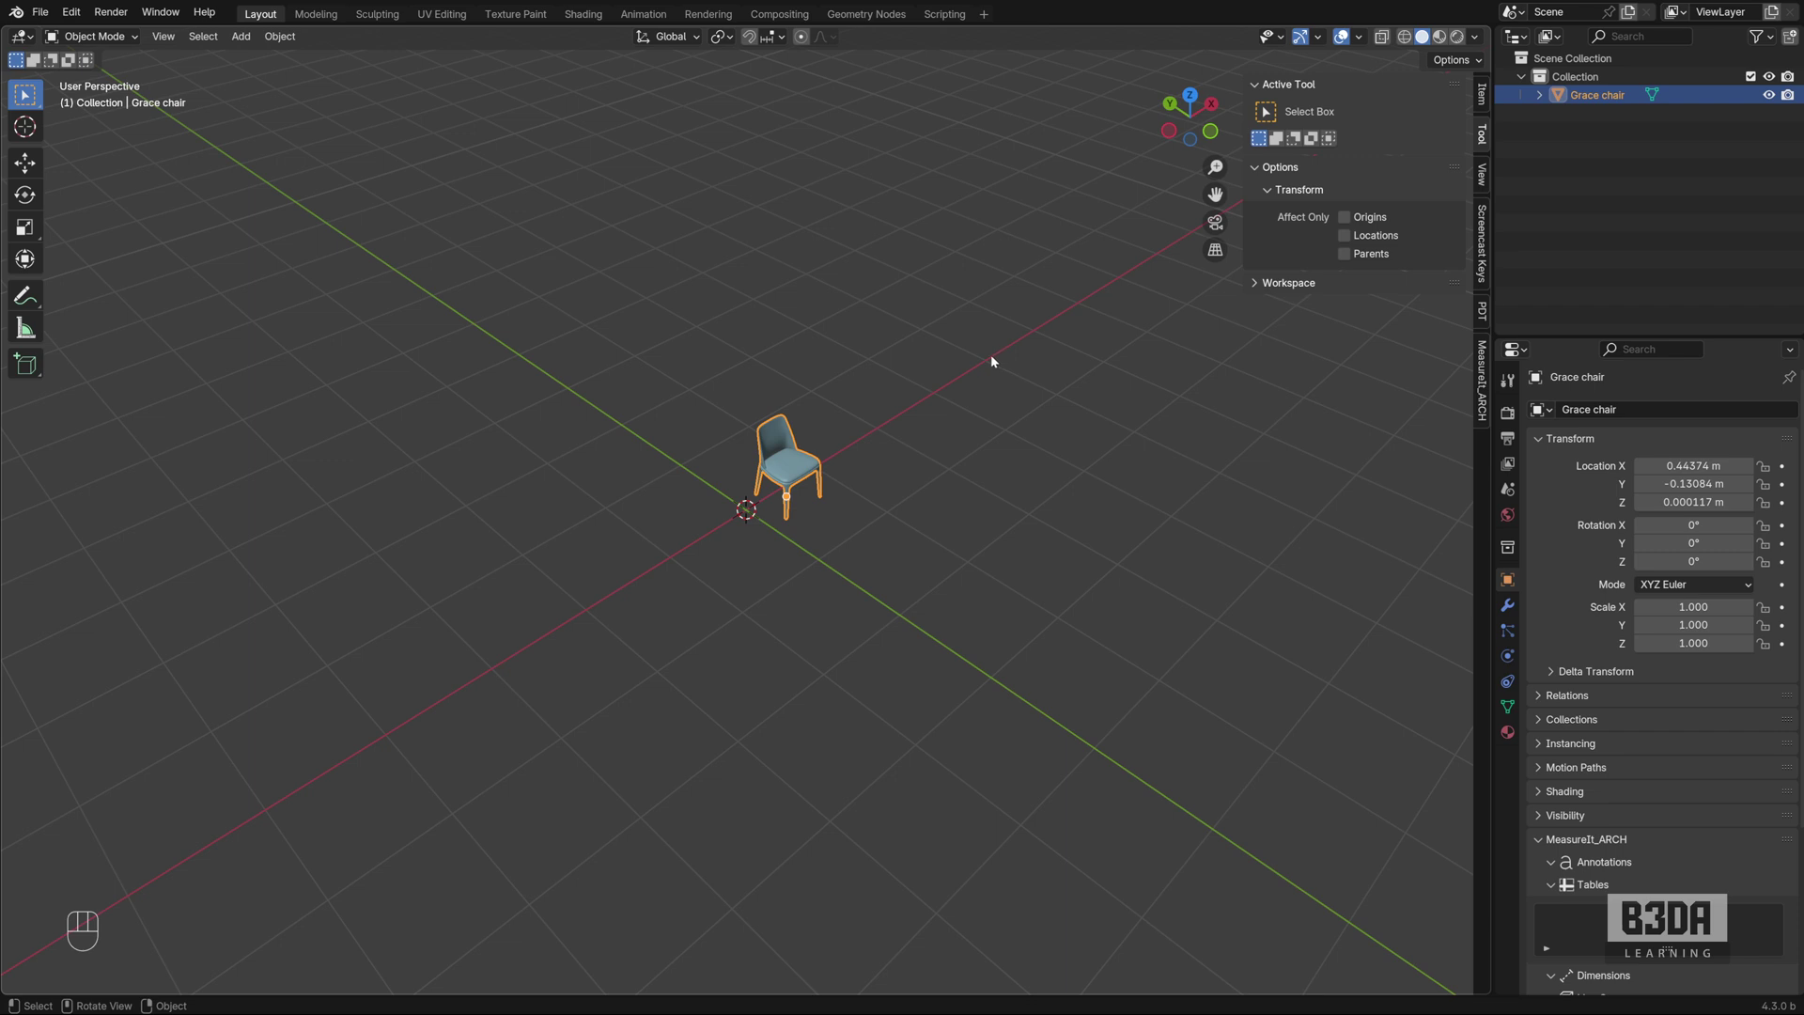
# Raise the Grace chair to about Z 1 m above the ground grid and frame it.
pyautogui.moveTo(758, 618); pyautogui.dragTo(750, 544, button='middle')
pyautogui.press('g')
pyautogui.click(748, 400)
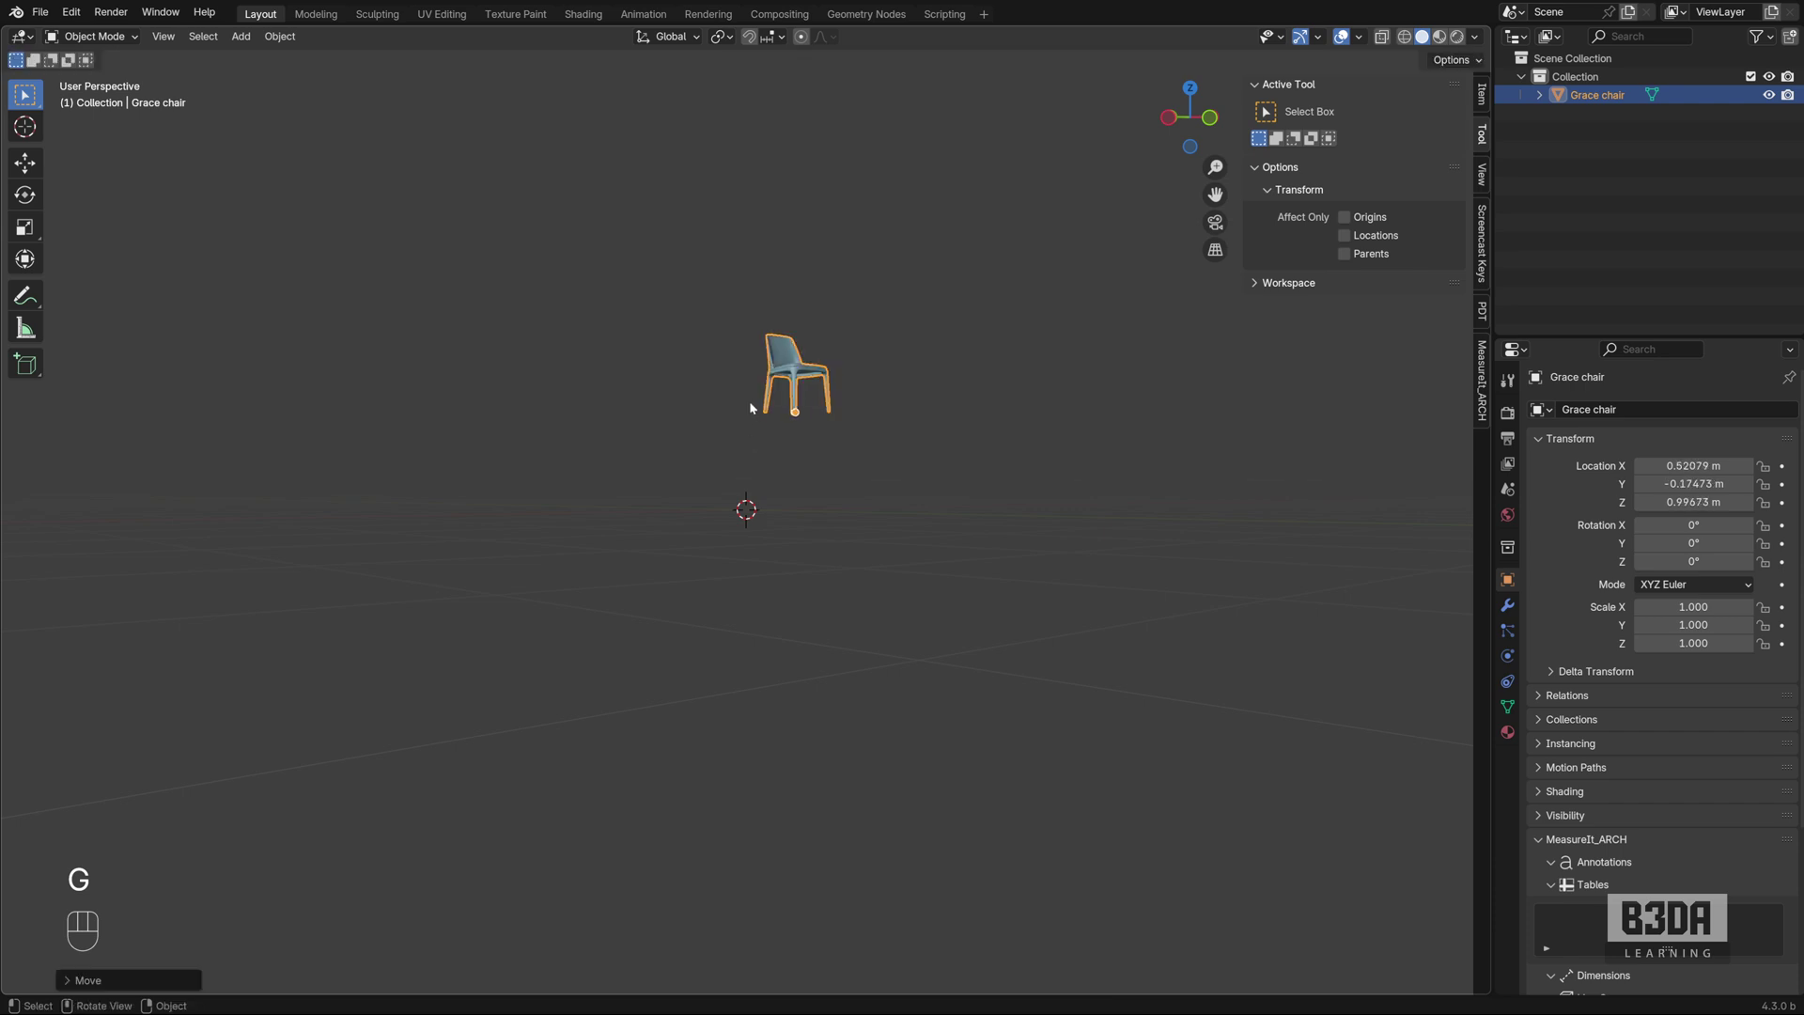
pyautogui.scroll(6, 761, 427)
pyautogui.keyDown('shift'); pyautogui.moveTo(818, 379); pyautogui.dragTo(659, 611, button='middle'); pyautogui.keyUp('shift')
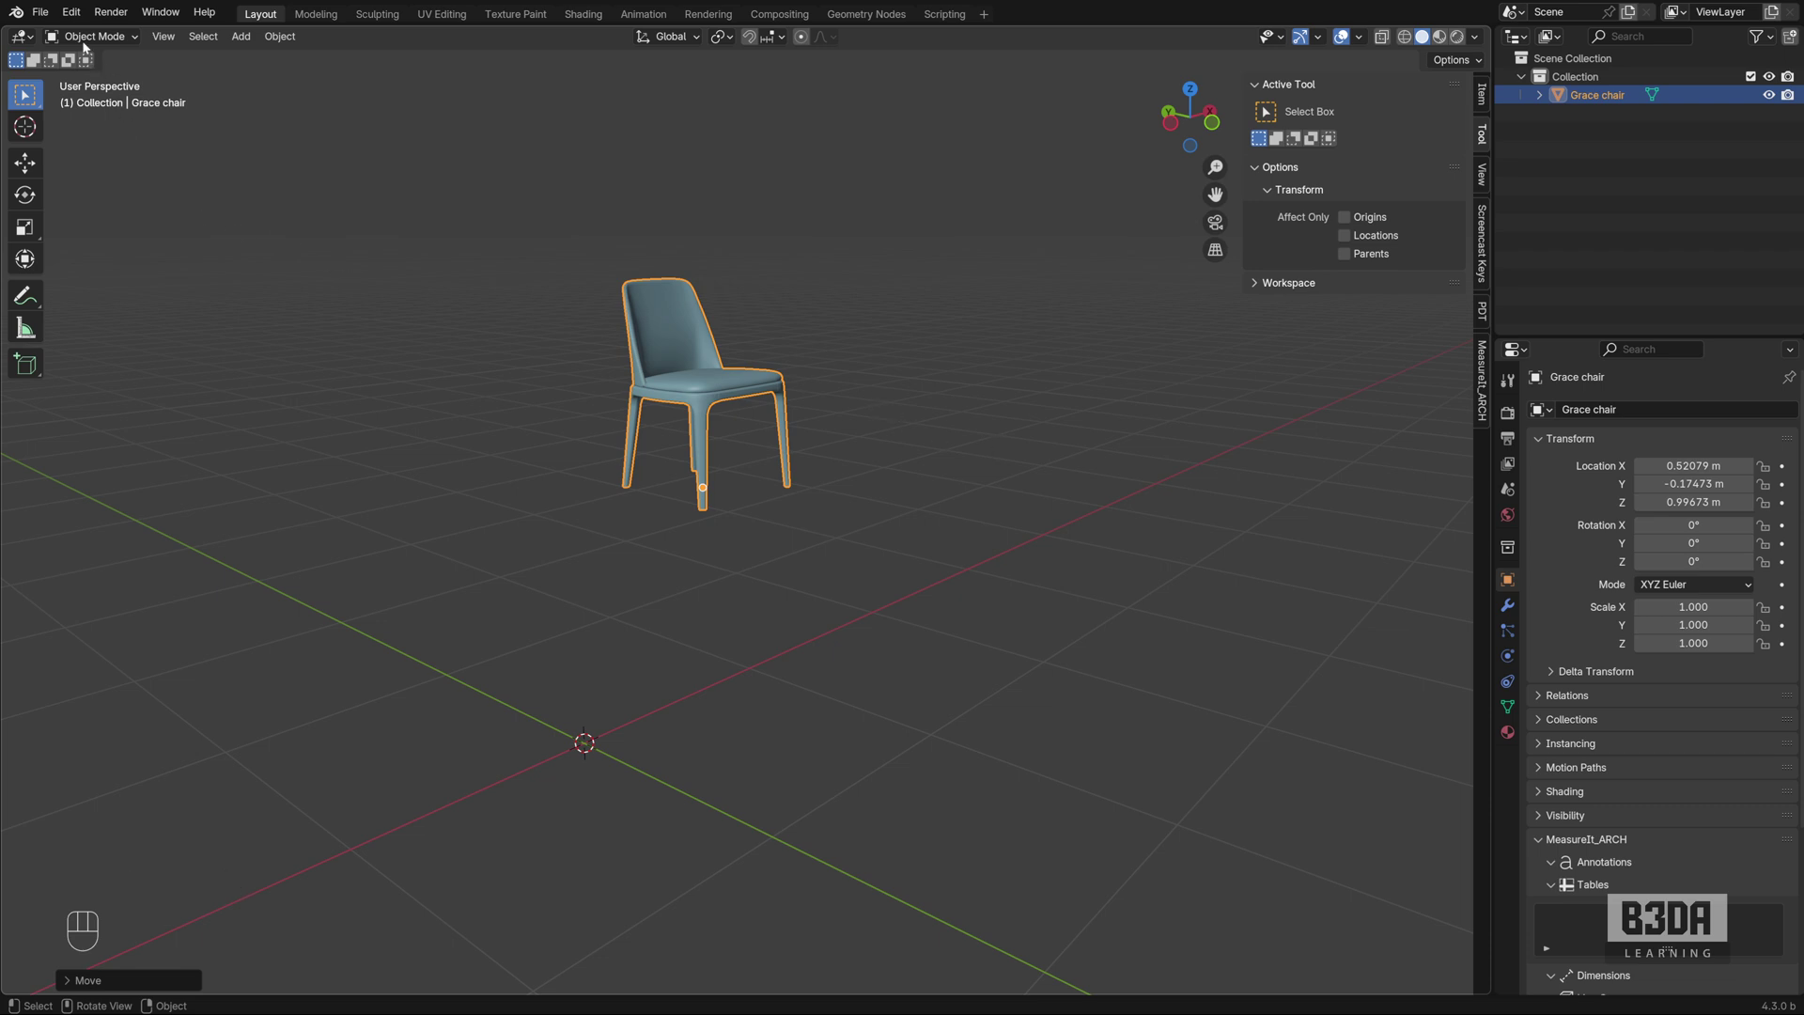
# Search Preferences' Get Extensions for 'popoti' and install POPOTI Align Helper.
pyautogui.click(79, 14)
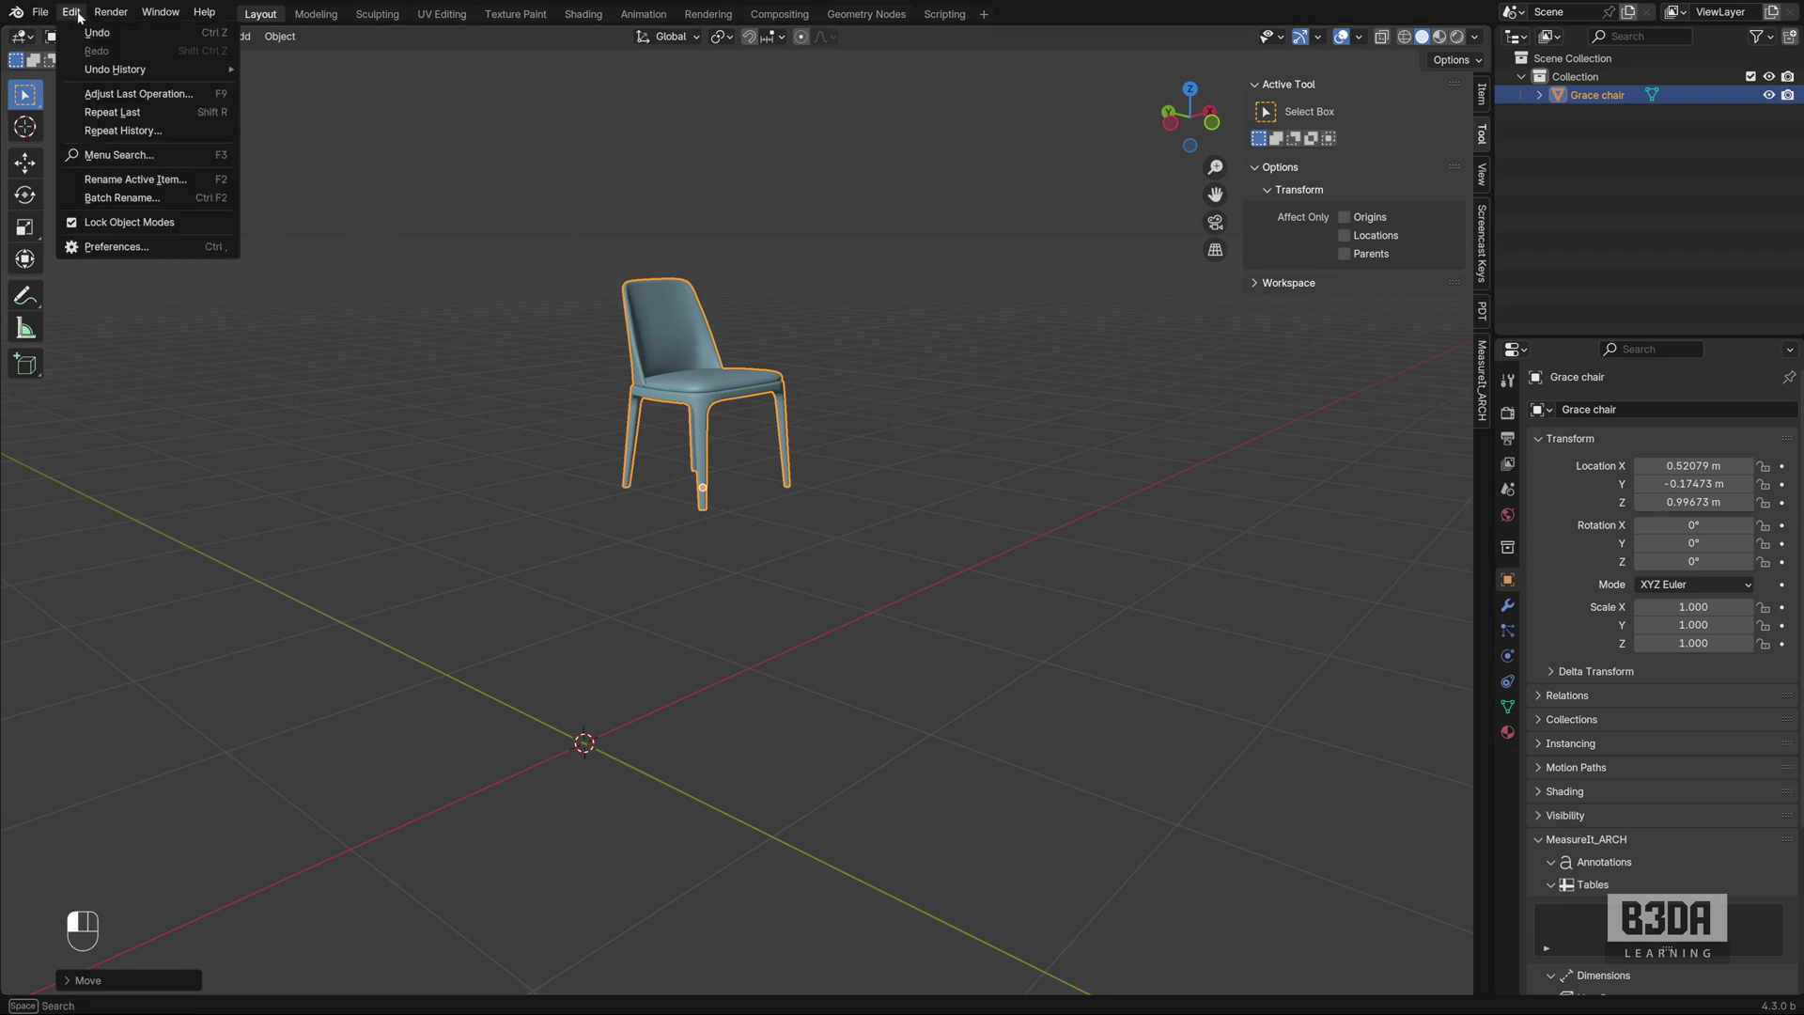
pyautogui.click(154, 249)
pyautogui.moveTo(296, 21); pyautogui.dragTo(832, 280)
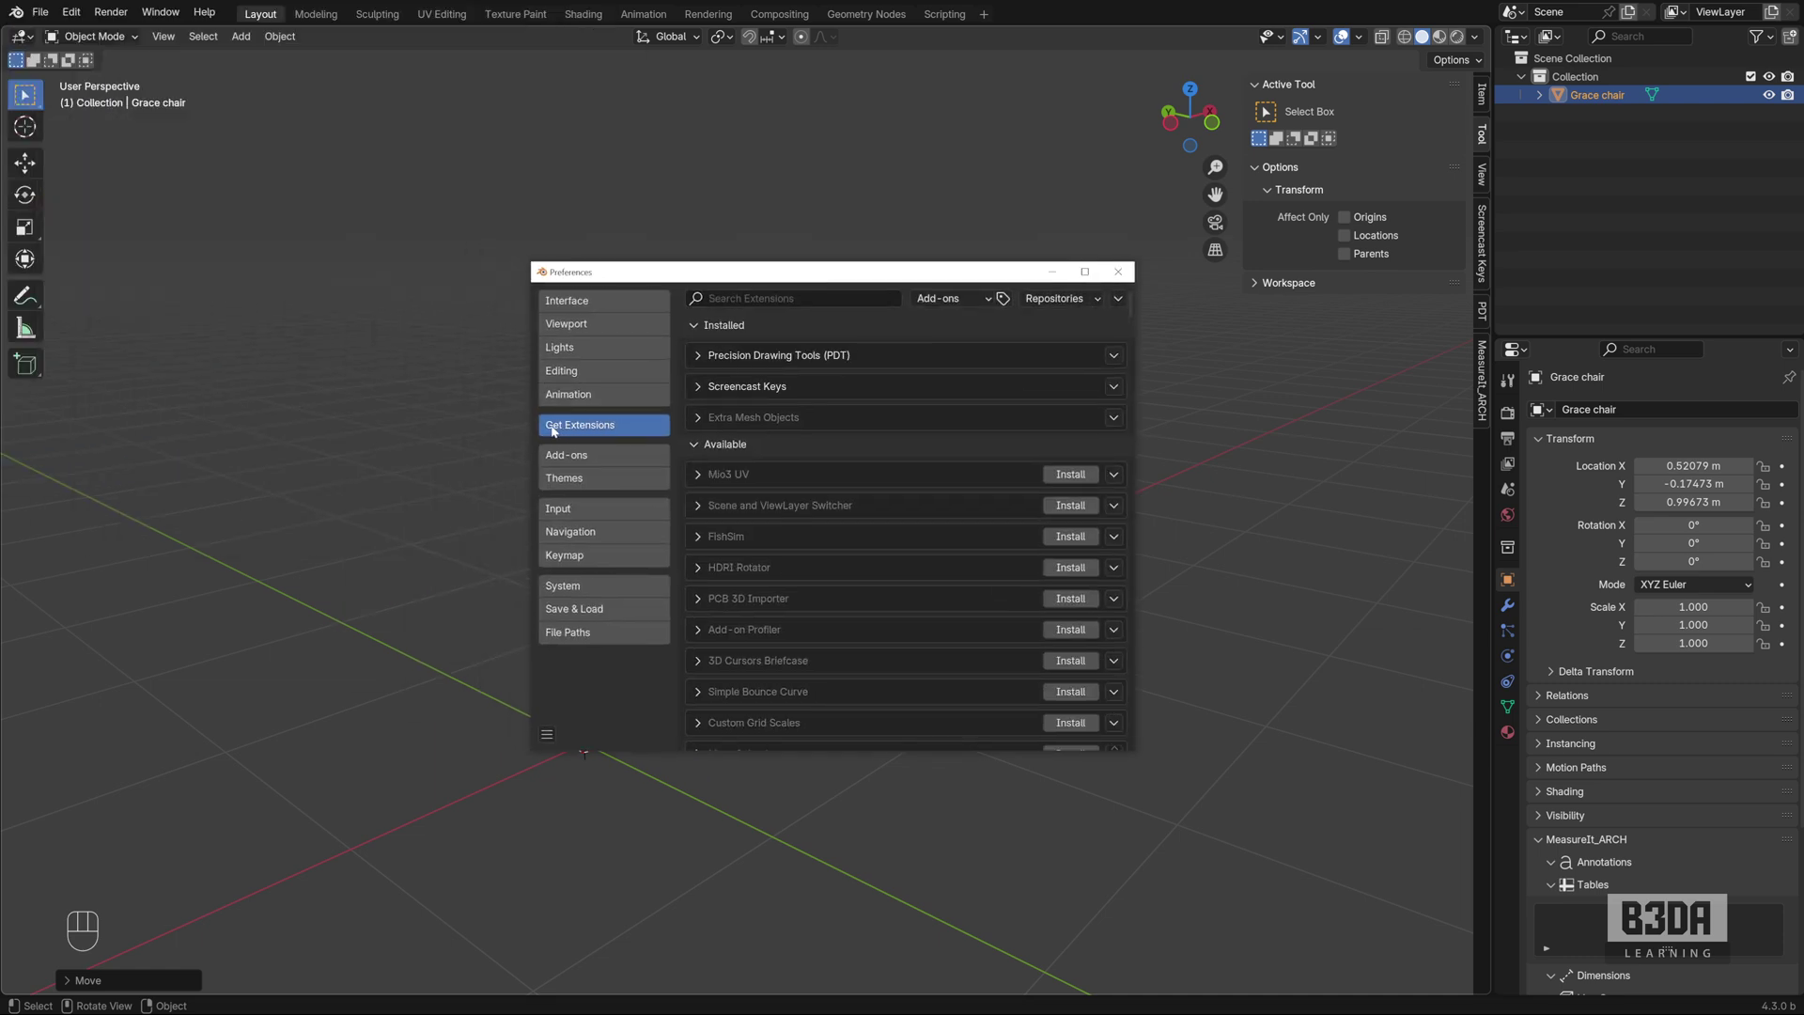
pyautogui.click(829, 297)
pyautogui.write('popt')
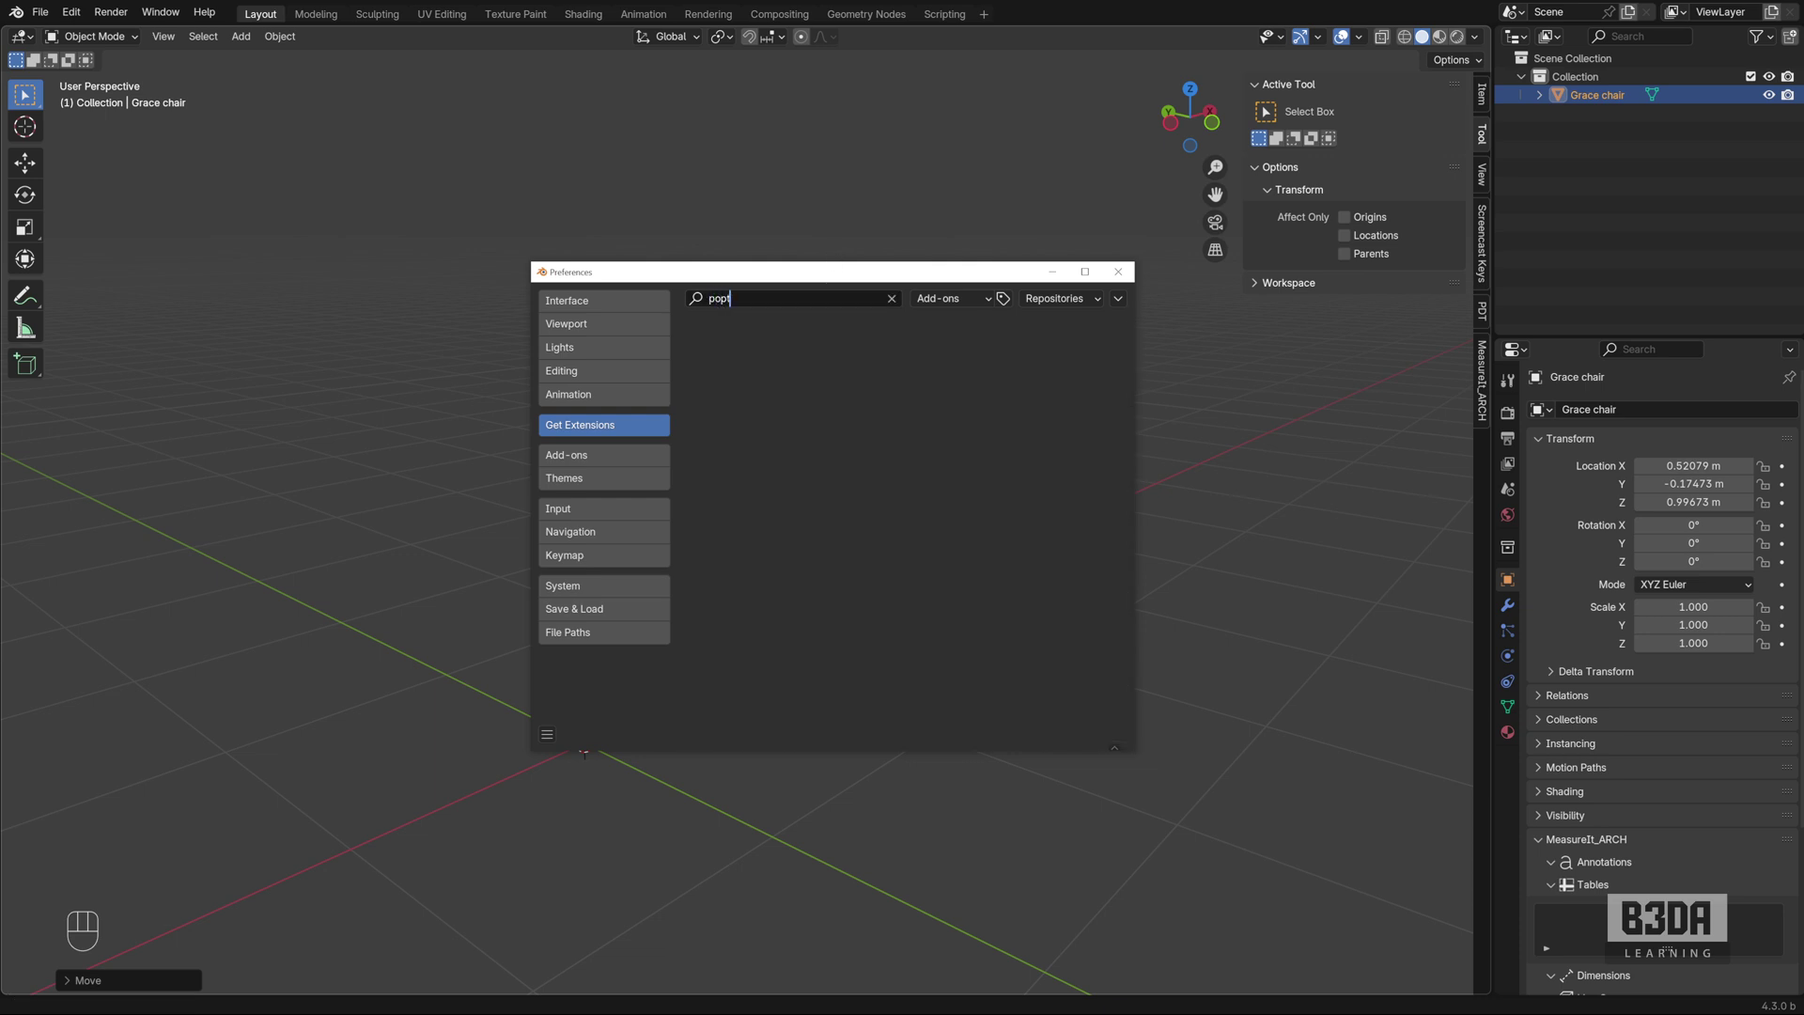
pyautogui.press('BackSpace')
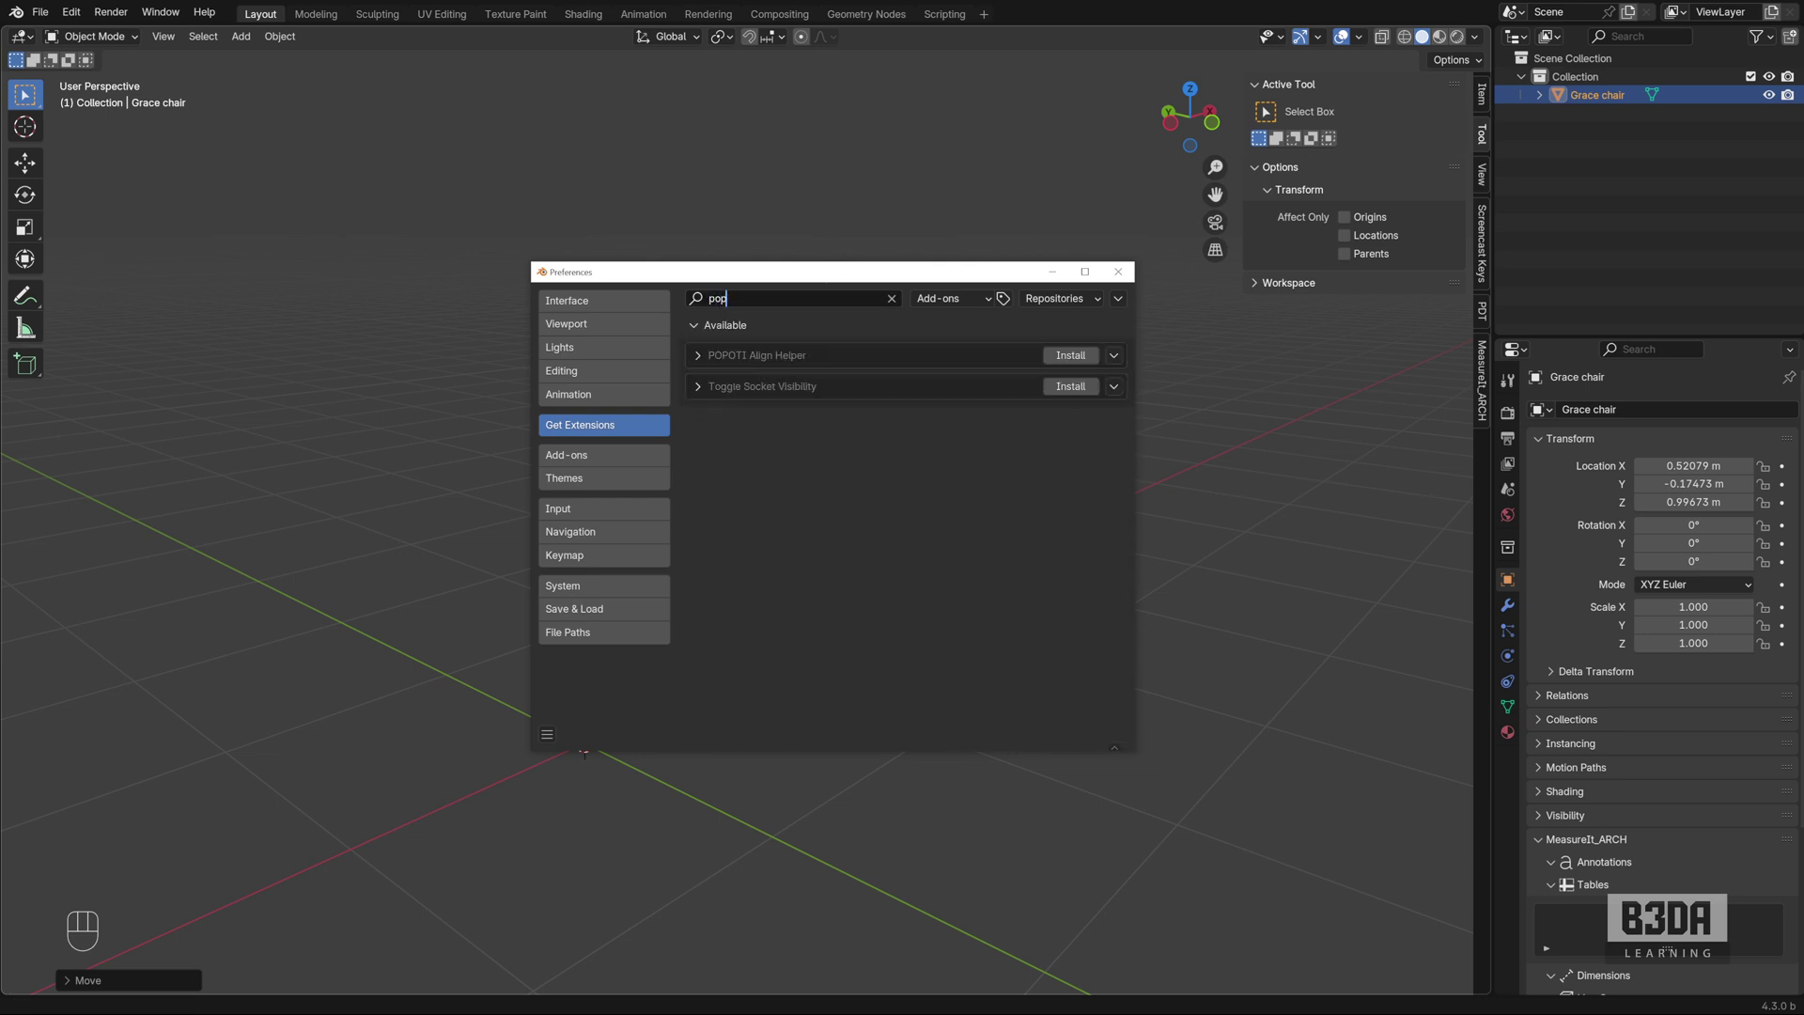
pyautogui.write('ot')
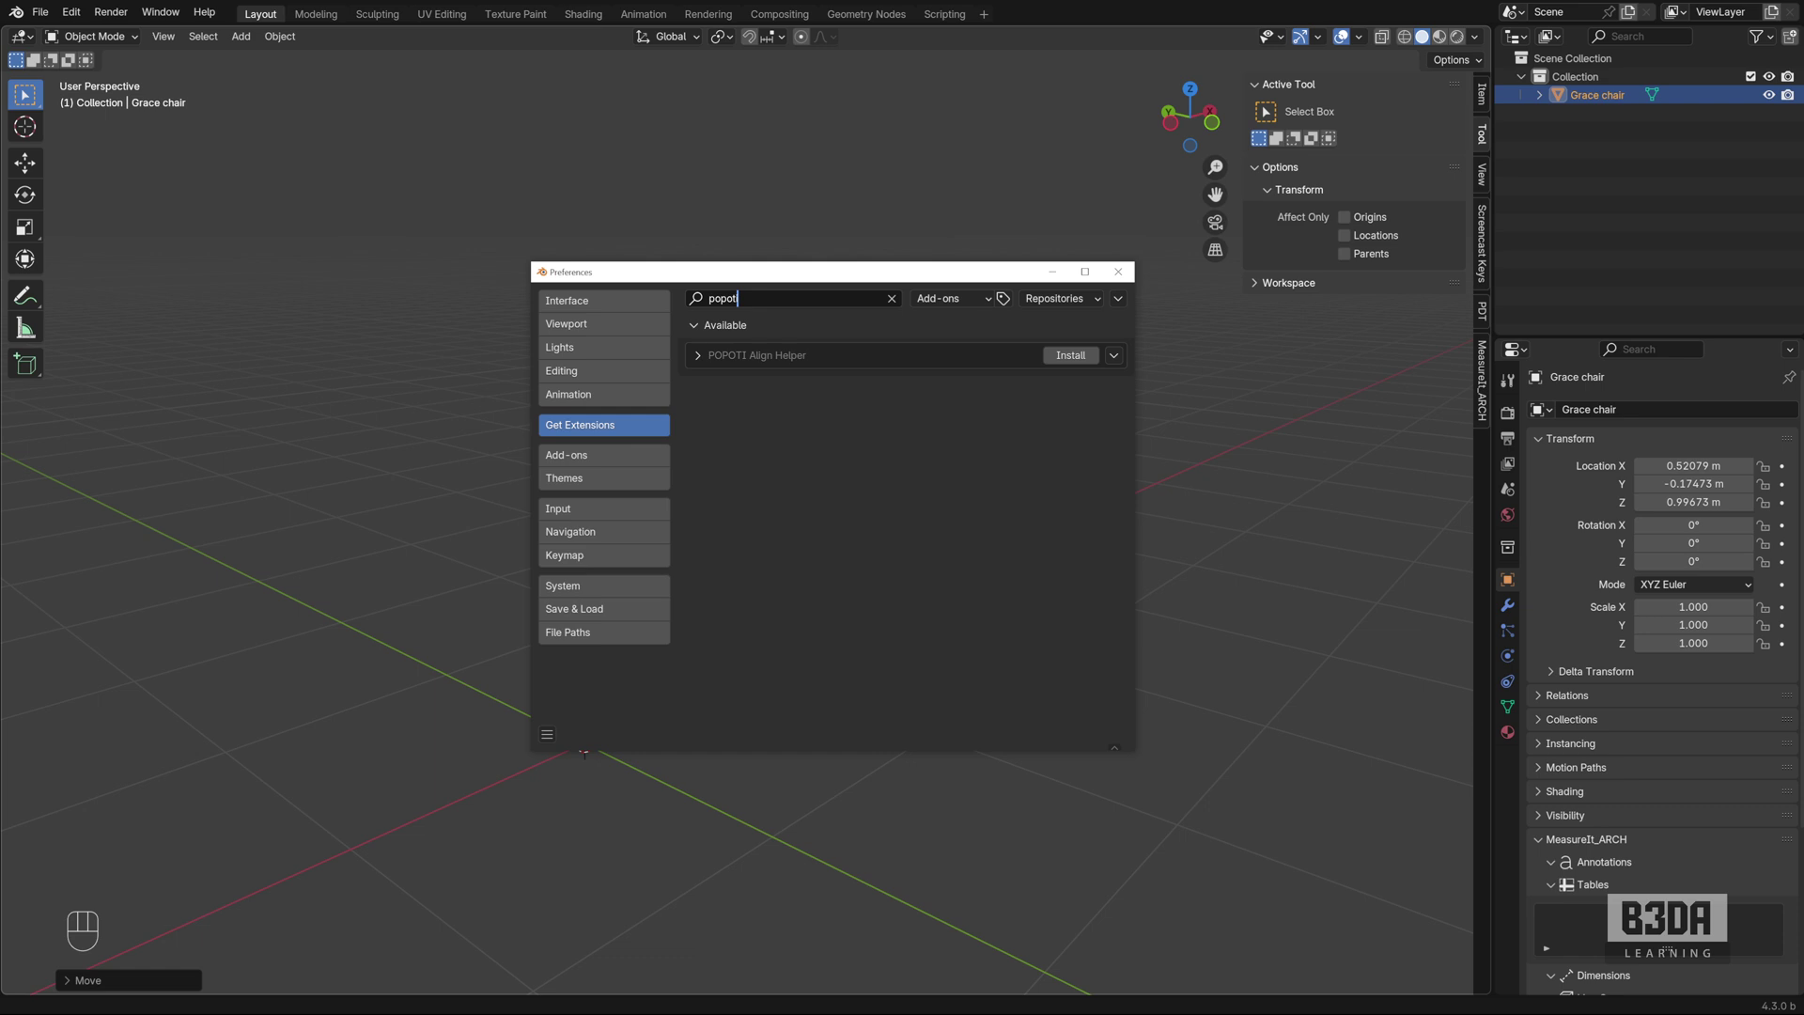
pyautogui.write('i')
pyautogui.press('Return')
pyautogui.click(1077, 358)
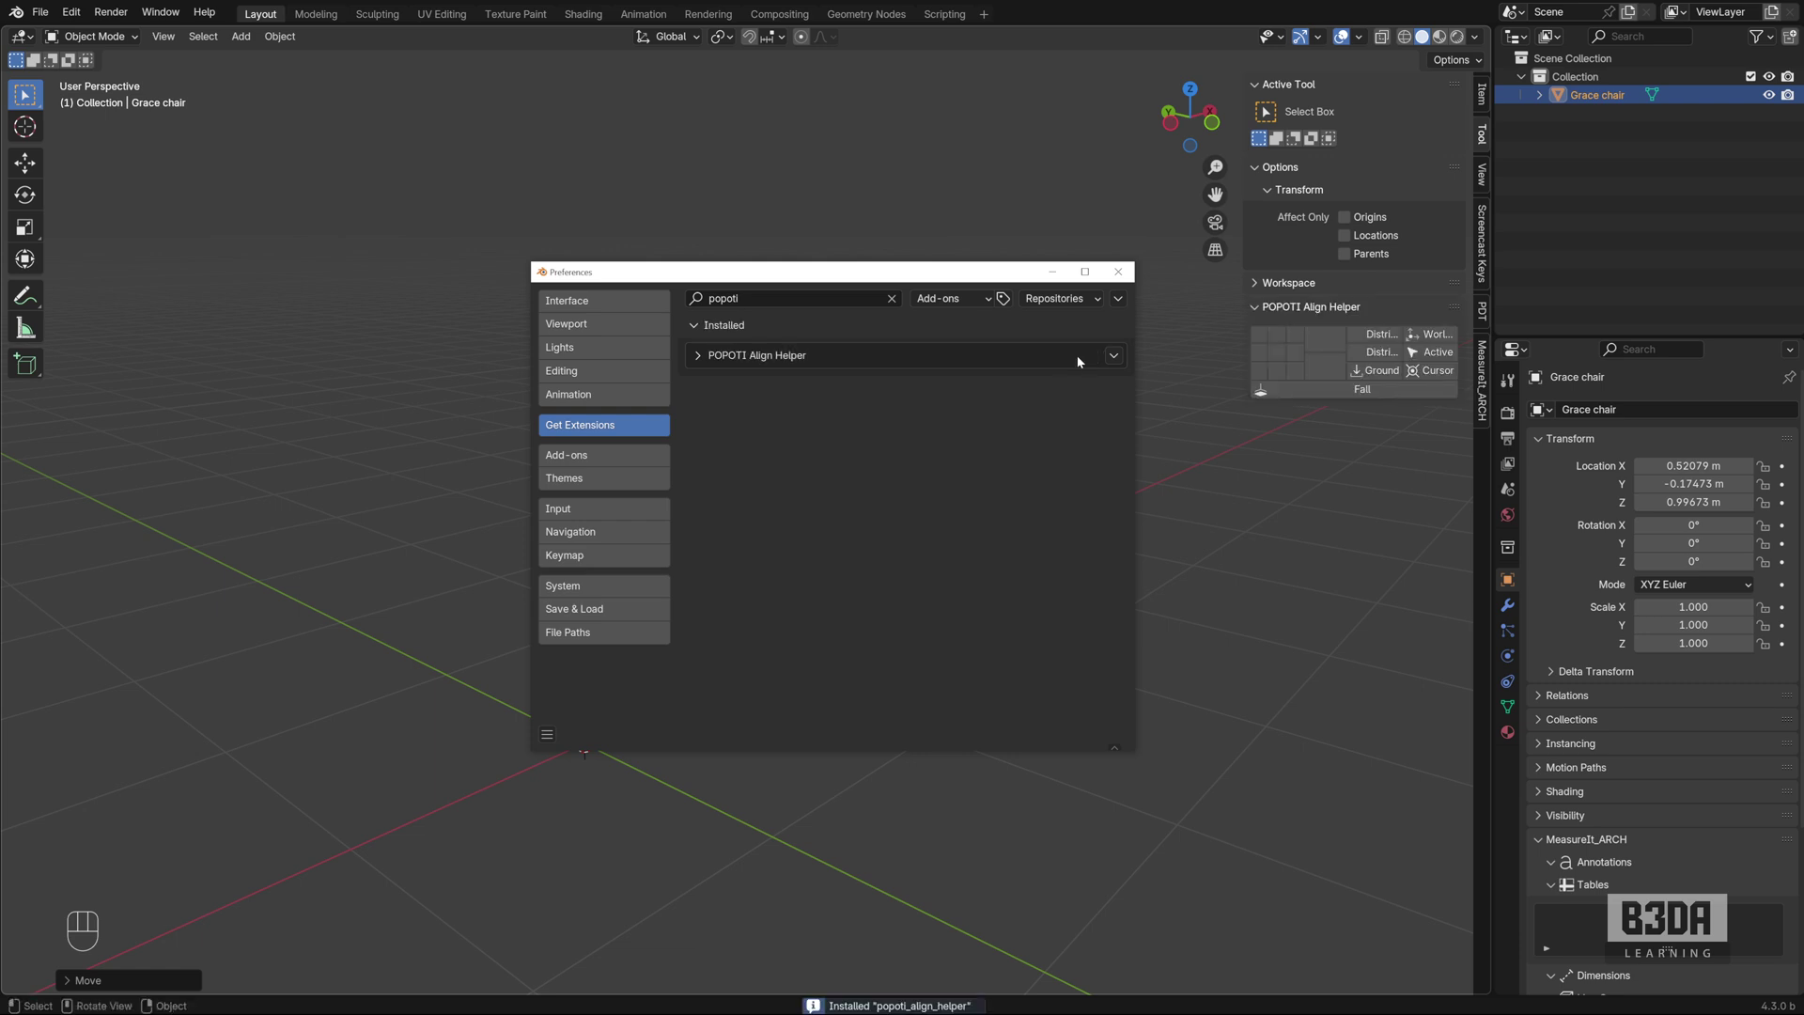
# Close Preferences and widen the N sidebar so the align tools fit.
pyautogui.click(1119, 272)
pyautogui.moveTo(1242, 299); pyautogui.dragTo(1154, 300)
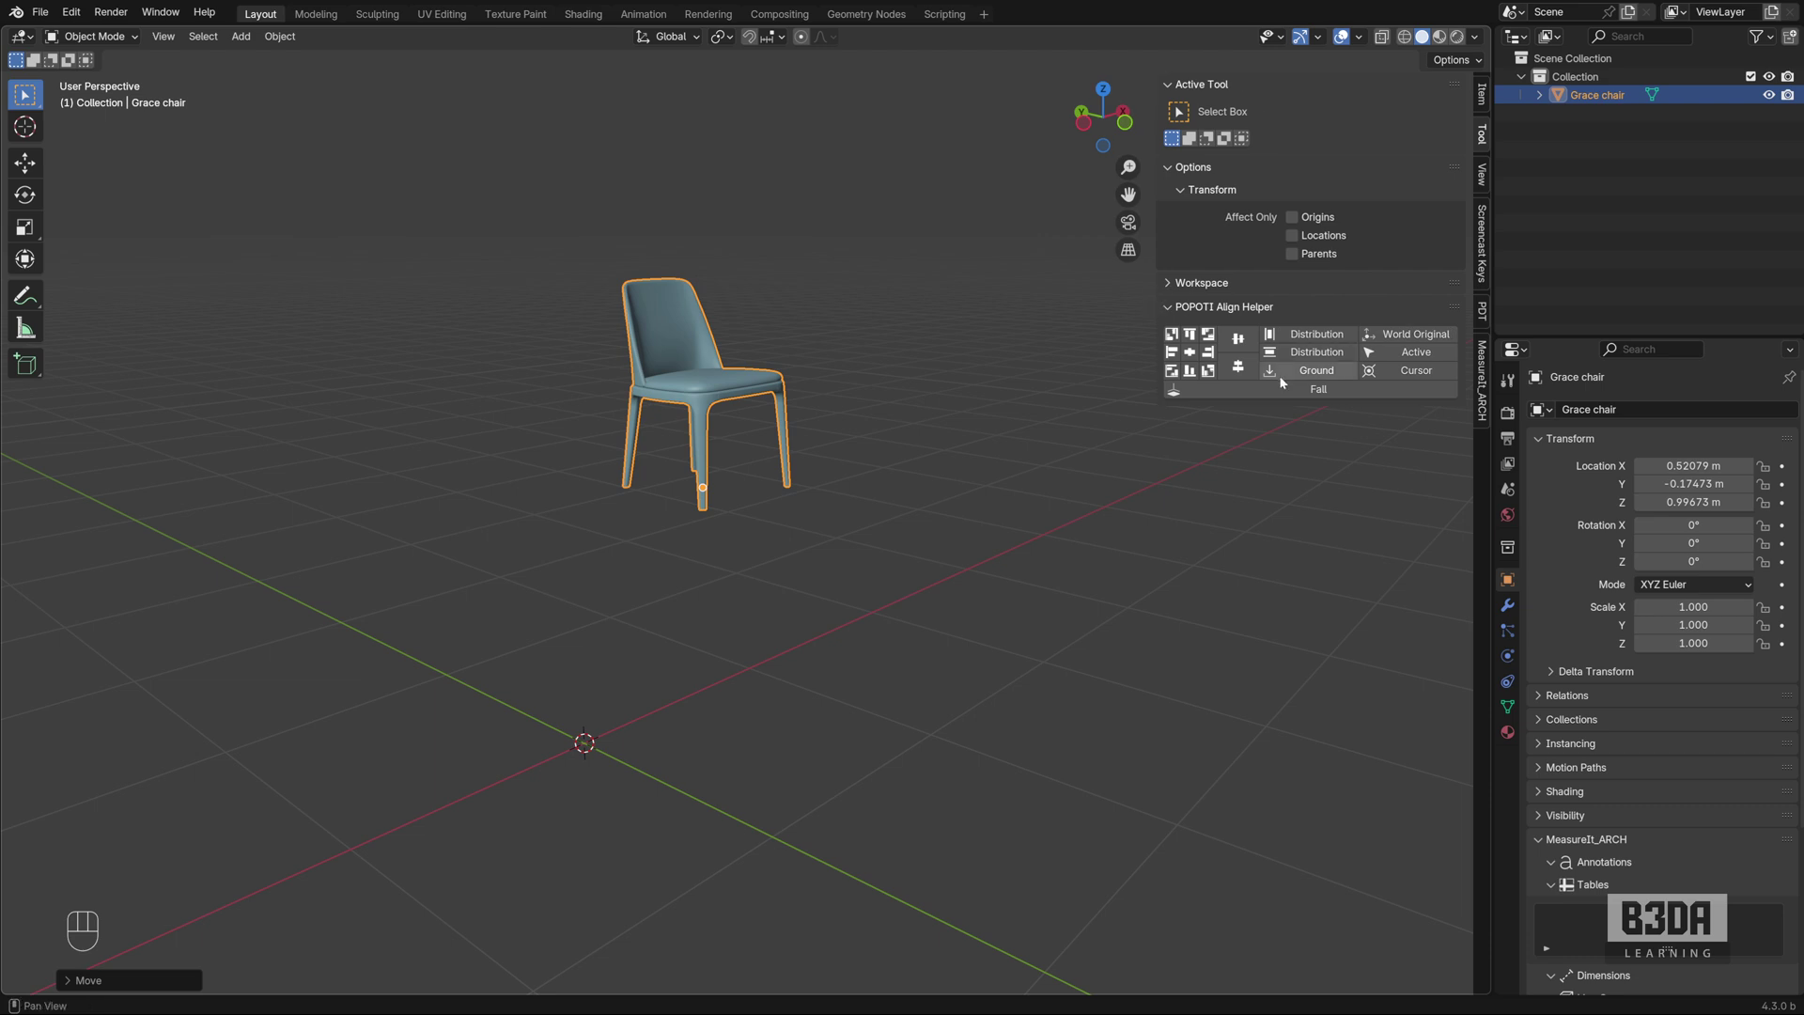
pyautogui.scroll(-2, 750, 479)
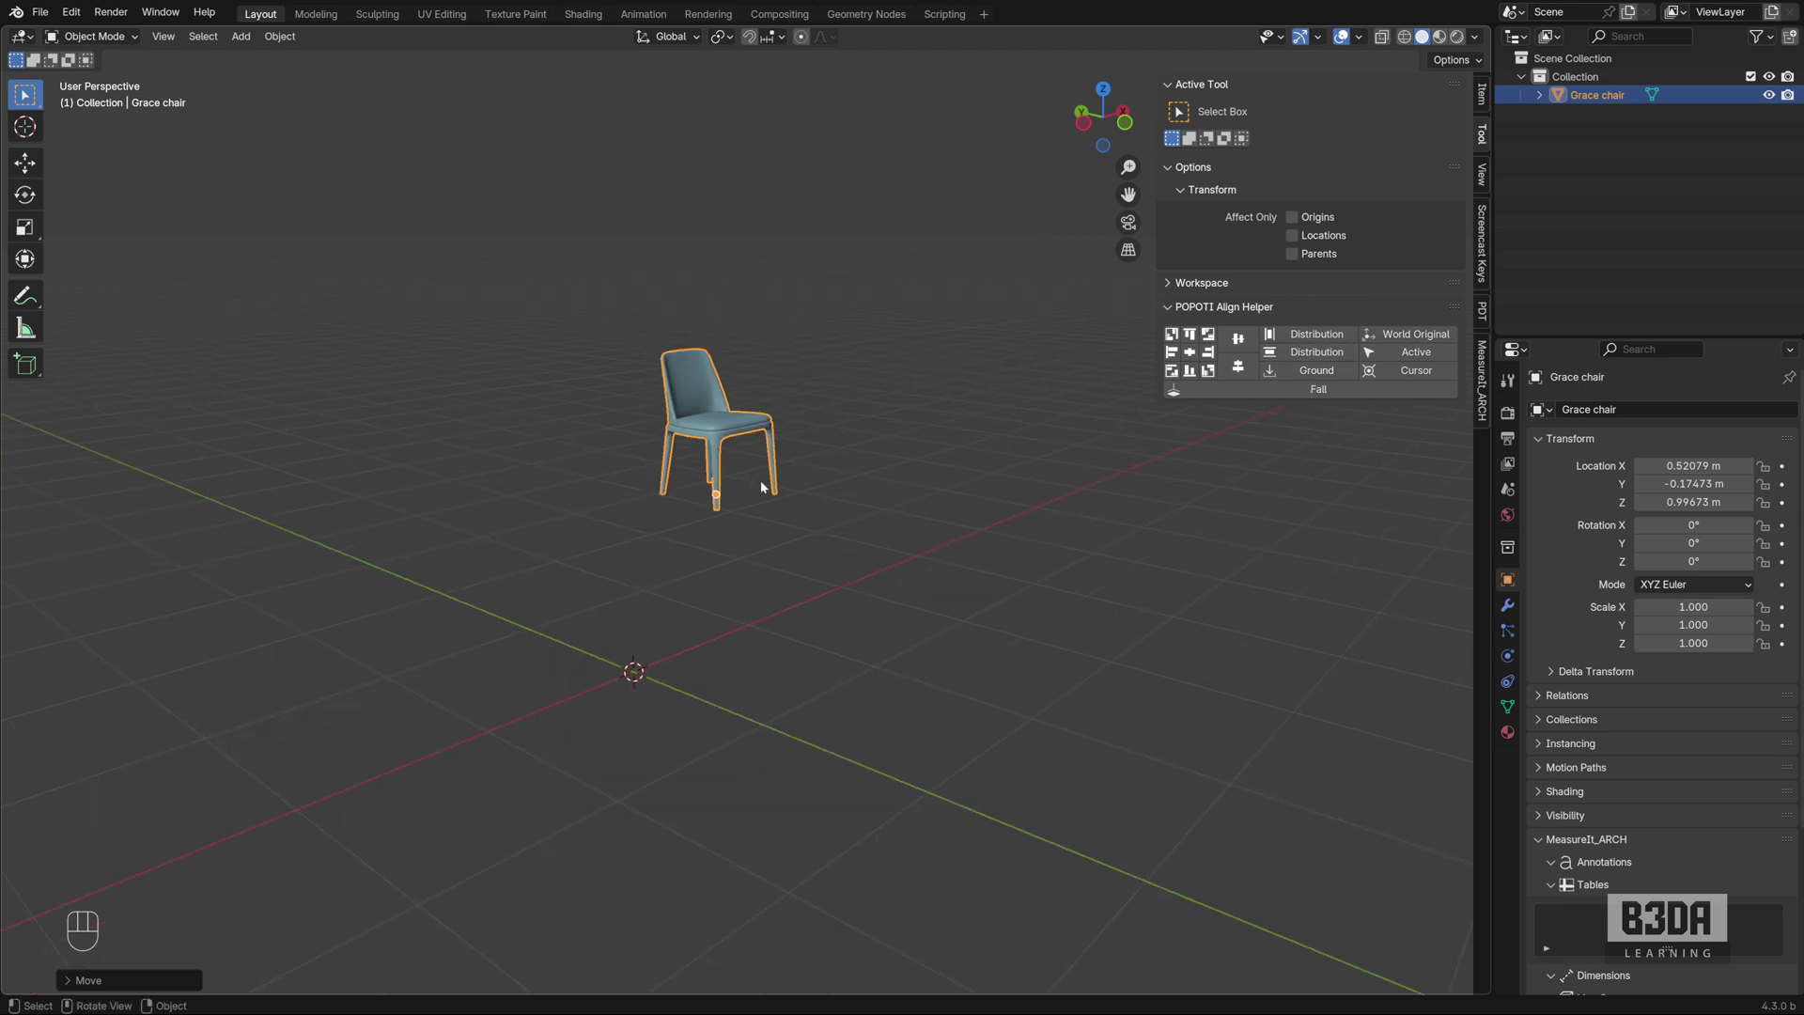
# Place four Shift+D copies of the Grace chair at different spots and heights.
pyautogui.hotkey('shift', 'd')
pyautogui.click(599, 420)
pyautogui.hotkey('shift', 'd')
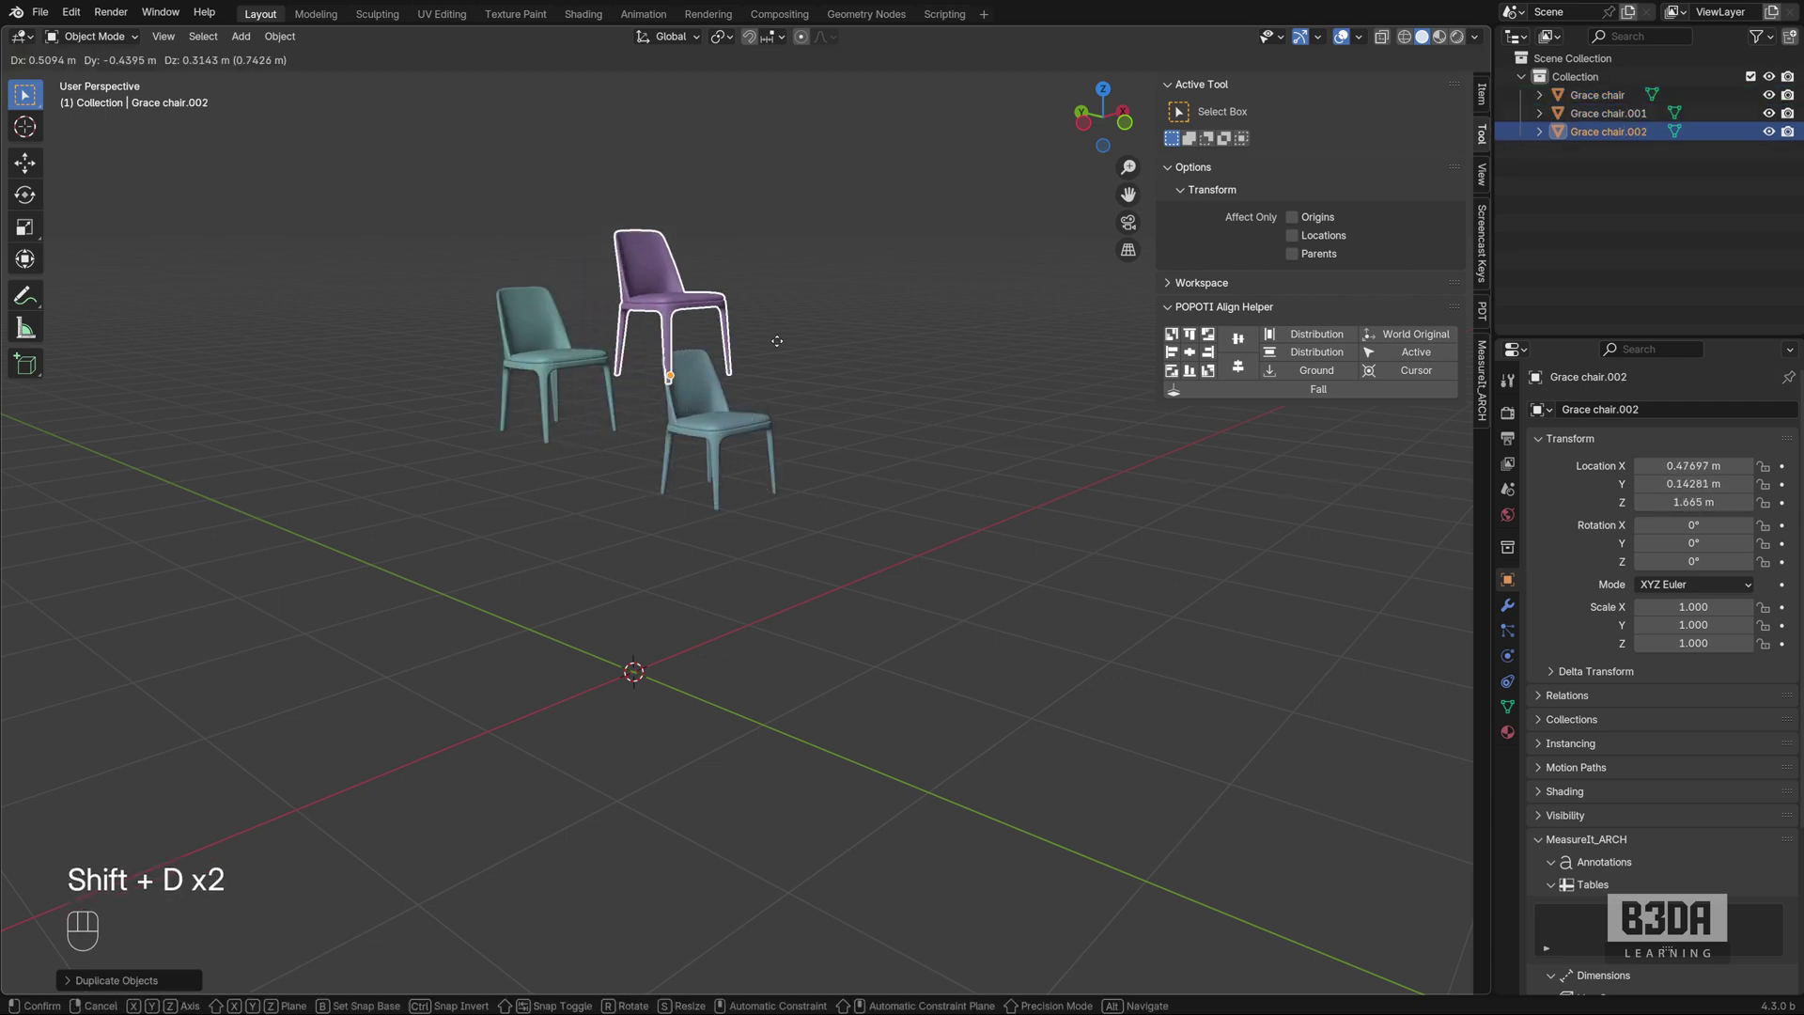
pyautogui.click(850, 360)
pyautogui.moveTo(850, 360); pyautogui.dragTo(808, 394, button='middle')
pyautogui.scroll(-3, 808, 395)
pyautogui.hotkey('shift', 'd')
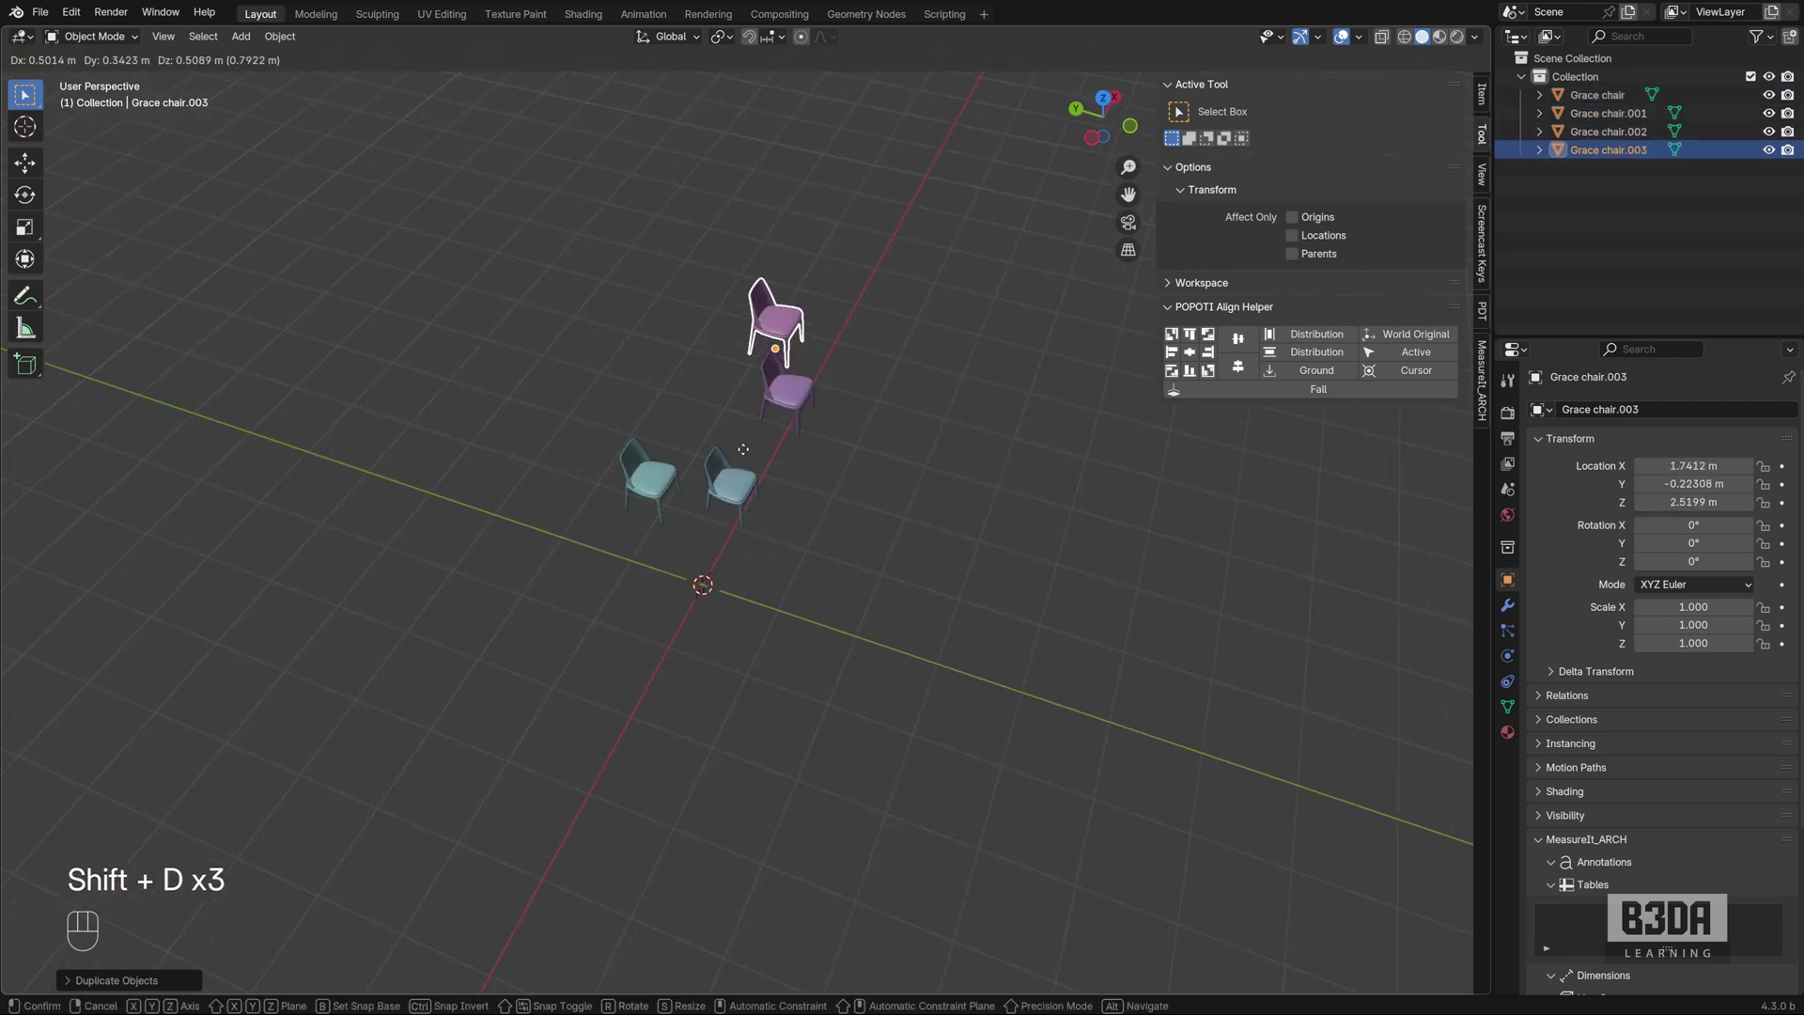
pyautogui.click(741, 407)
pyautogui.hotkey('shift', 'd')
pyautogui.click(919, 321)
# Place three more chair copies at new spots, then box-select all eight chairs.
pyautogui.hotkey('shift', 'd')
pyautogui.click(311, 376)
pyautogui.hotkey('shift', 'd')
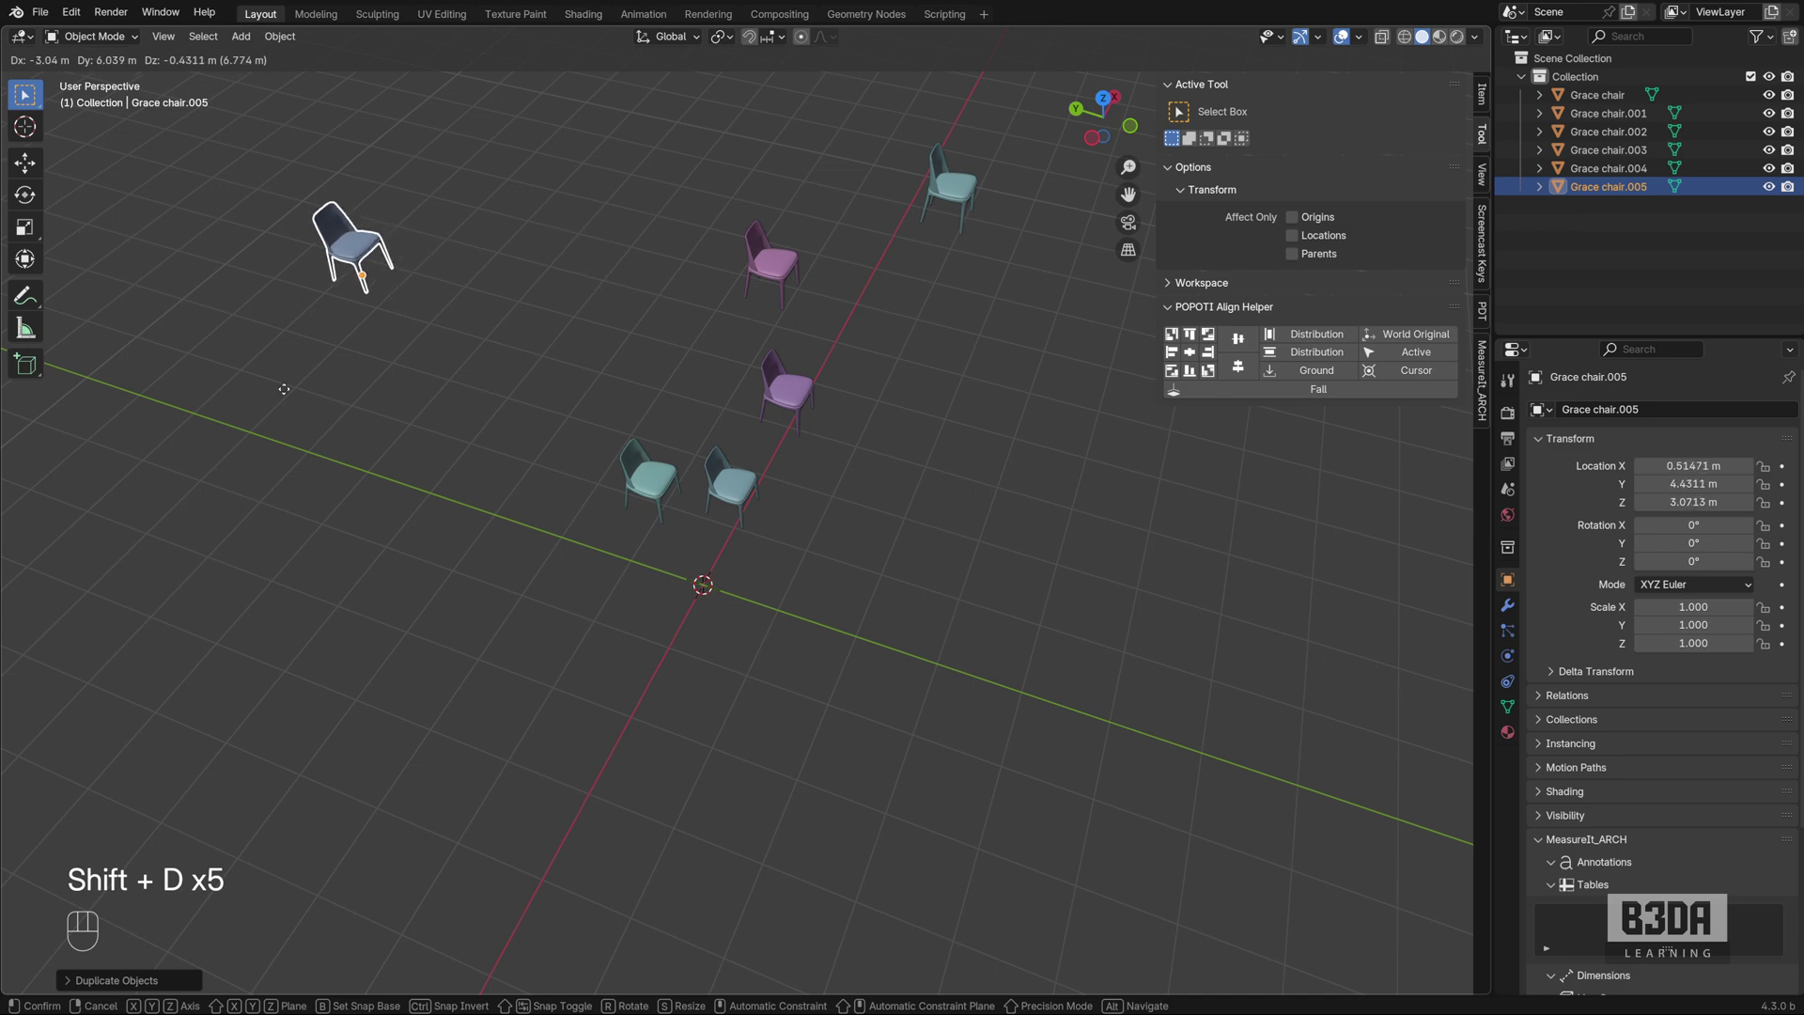
pyautogui.click(624, 564)
pyautogui.scroll(-3, 628, 639)
pyautogui.moveTo(628, 640); pyautogui.dragTo(678, 545, button='middle')
pyautogui.hotkey('shift', 'd')
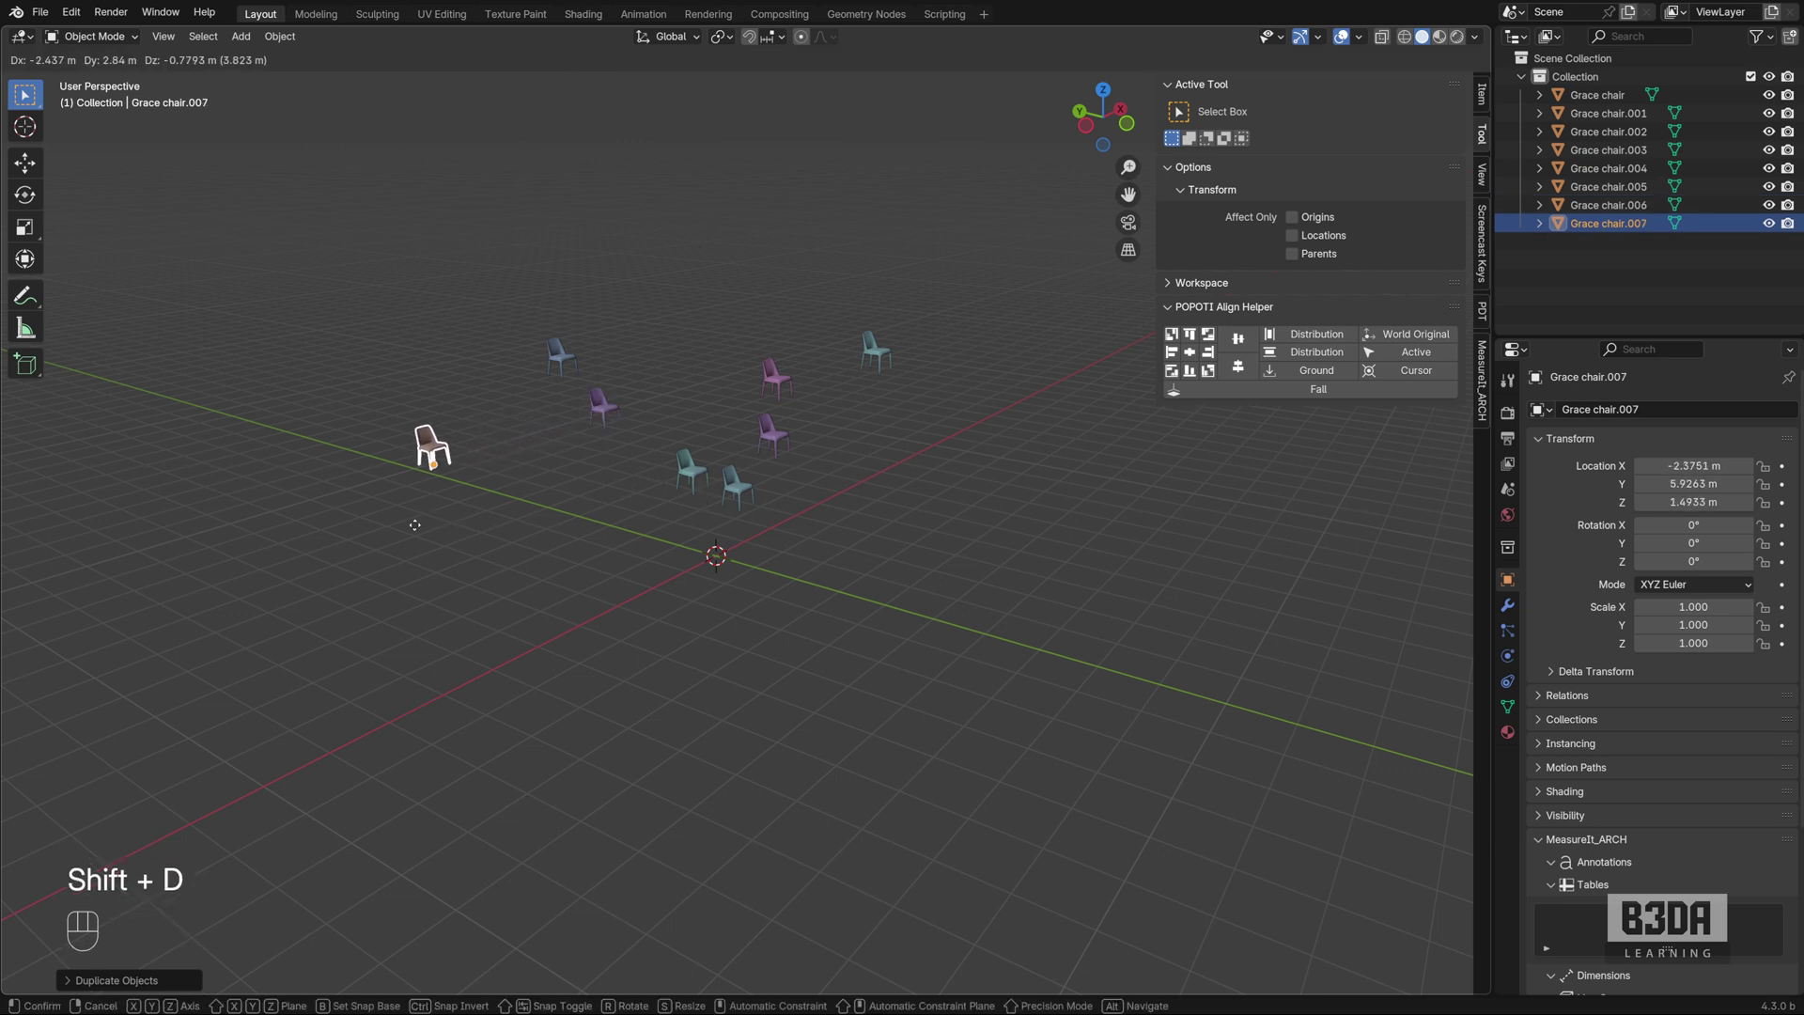
pyautogui.click(460, 495)
pyautogui.moveTo(472, 495); pyautogui.dragTo(632, 516, button='middle')
pyautogui.scroll(2, 769, 475)
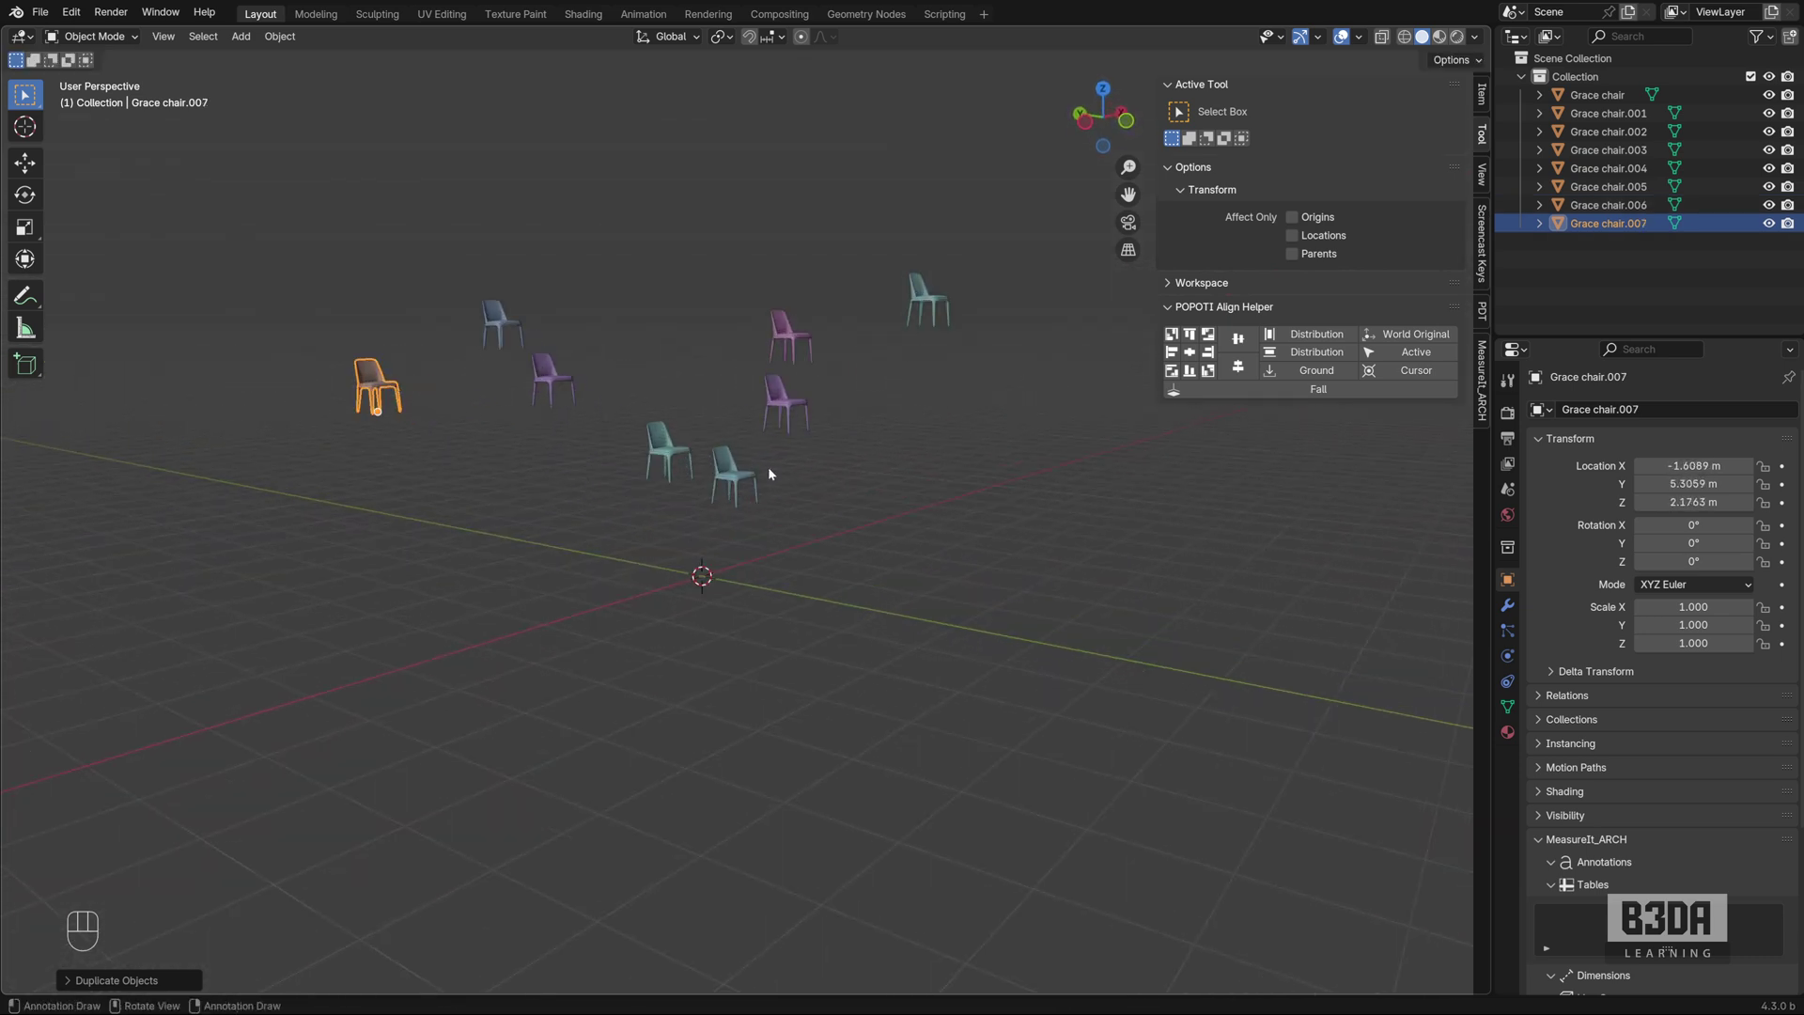
pyautogui.keyDown('shift'); pyautogui.moveTo(769, 475); pyautogui.dragTo(806, 510, button='middle'); pyautogui.keyUp('shift')
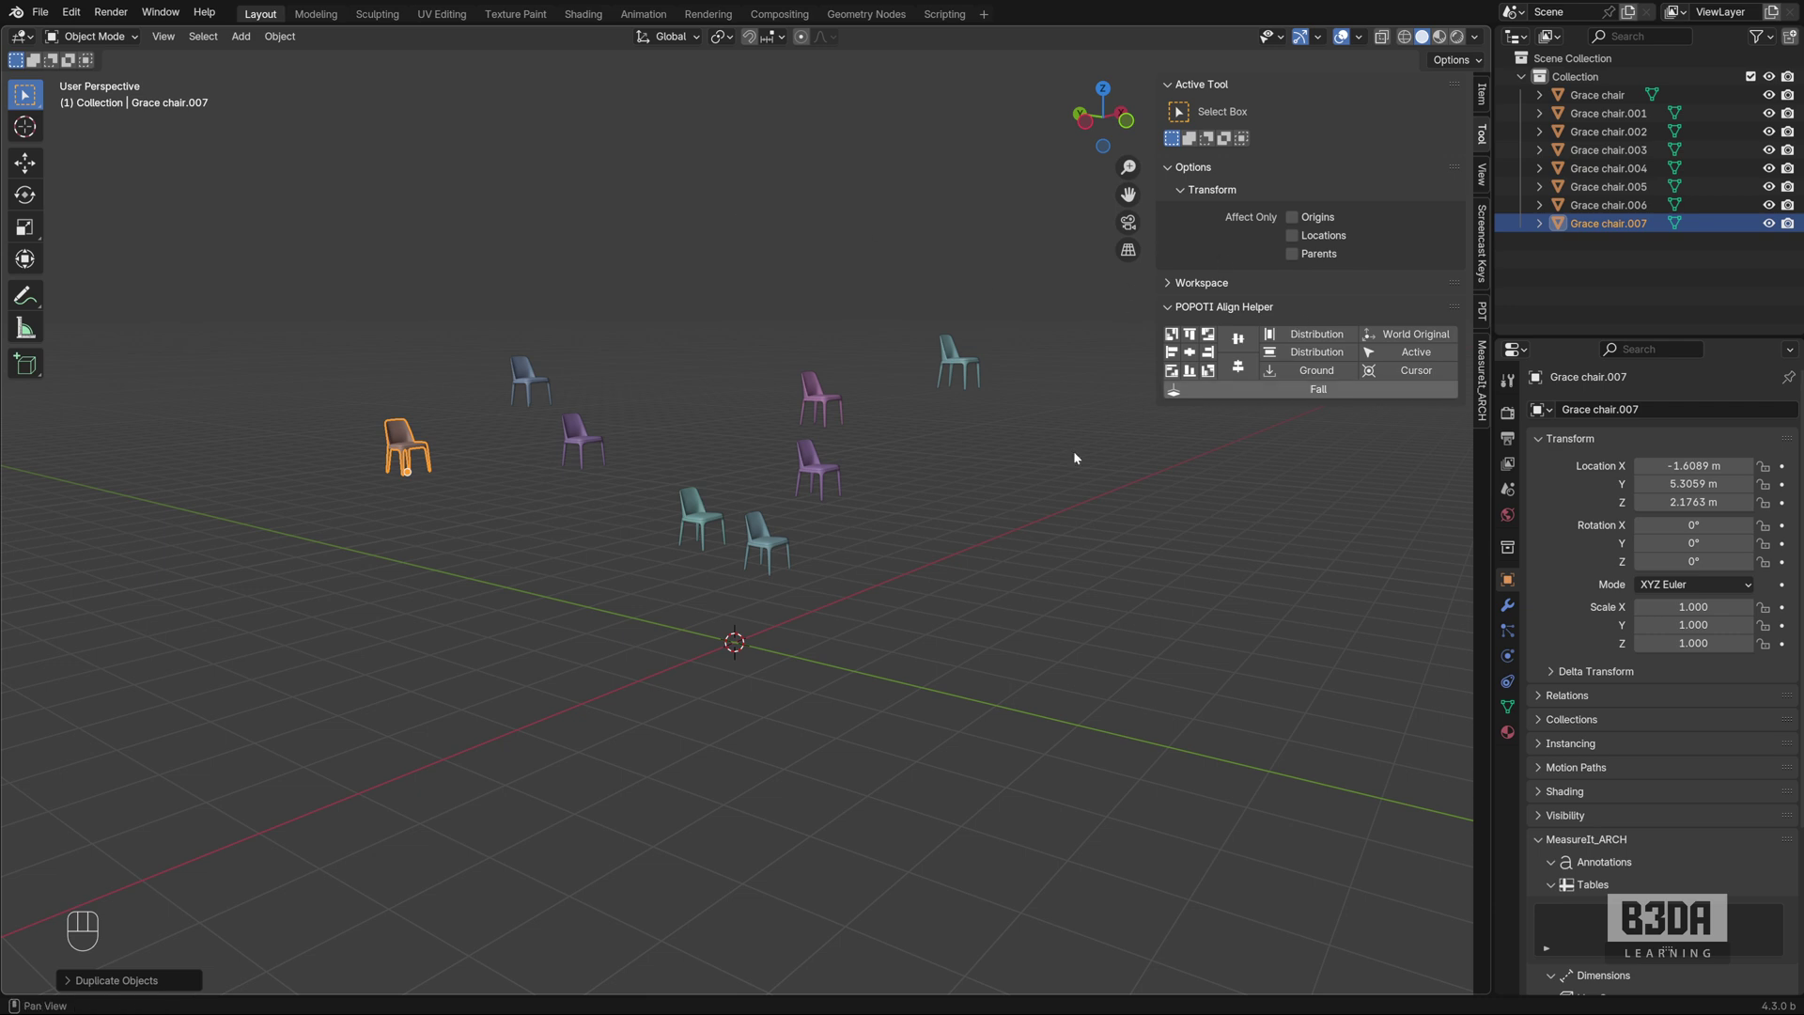
pyautogui.moveTo(243, 234); pyautogui.dragTo(1086, 737)
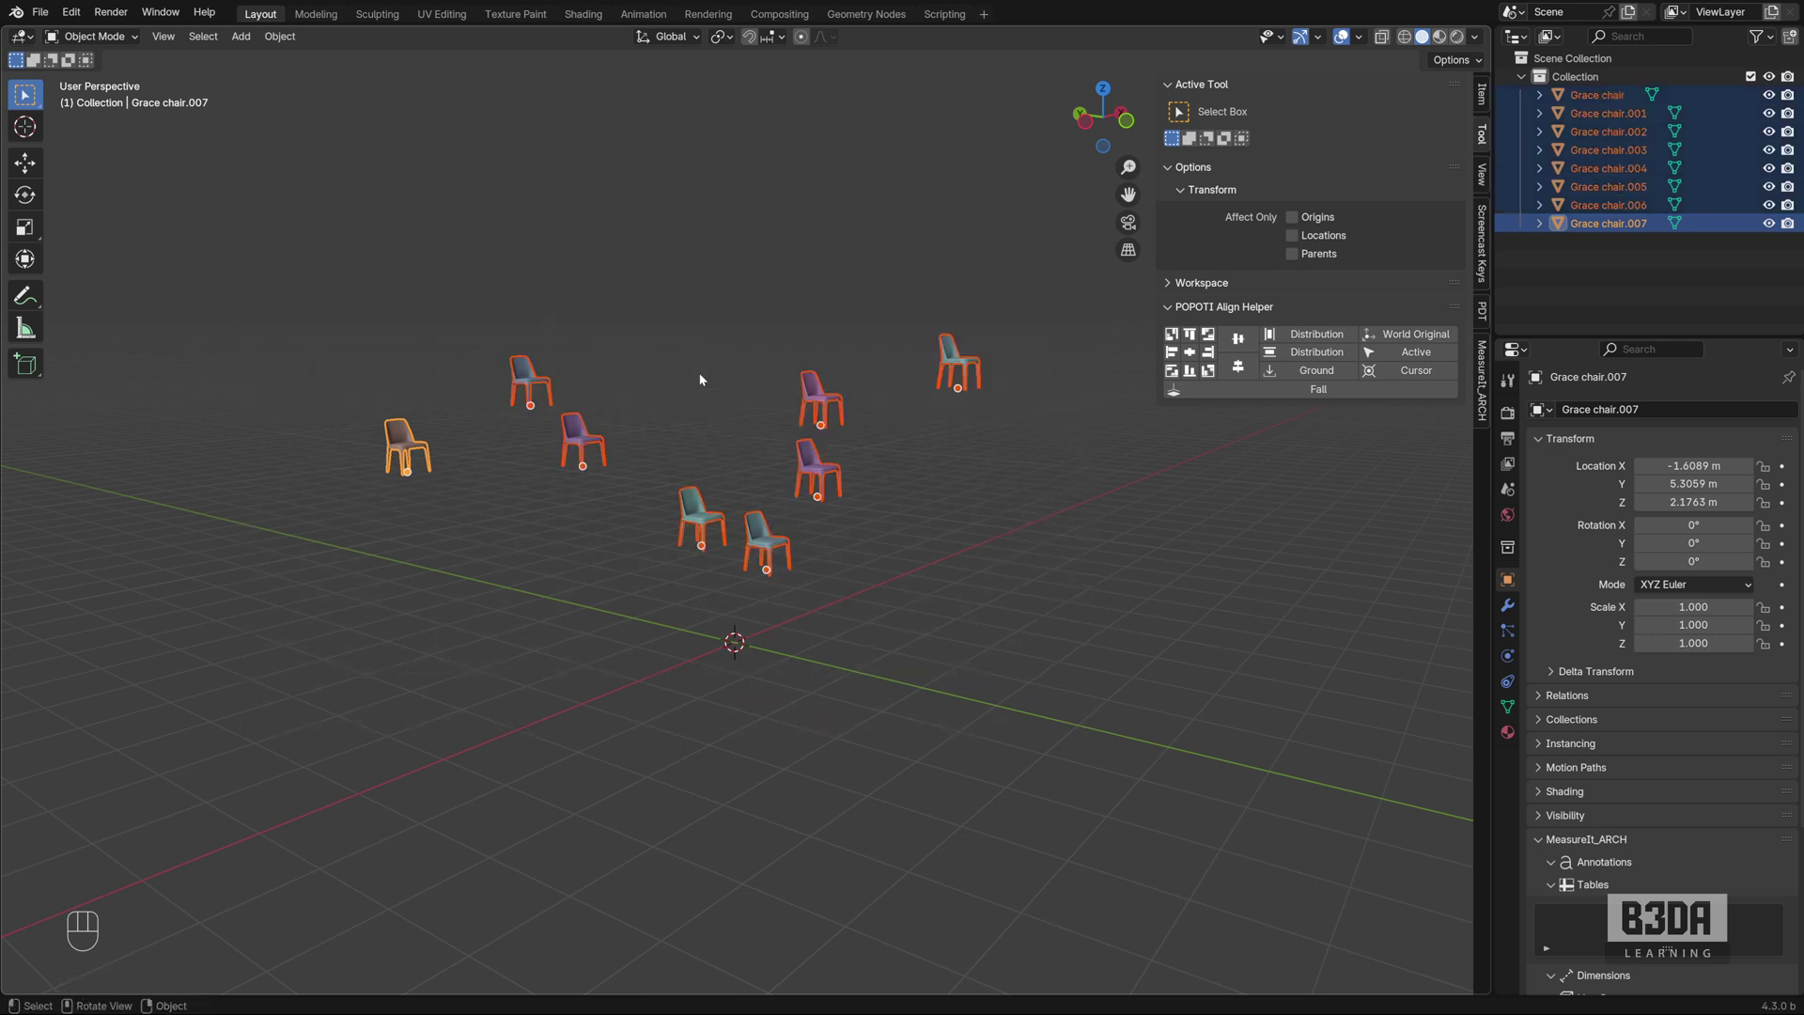
pyautogui.hotkey('ctrl', 'alt', 'a')
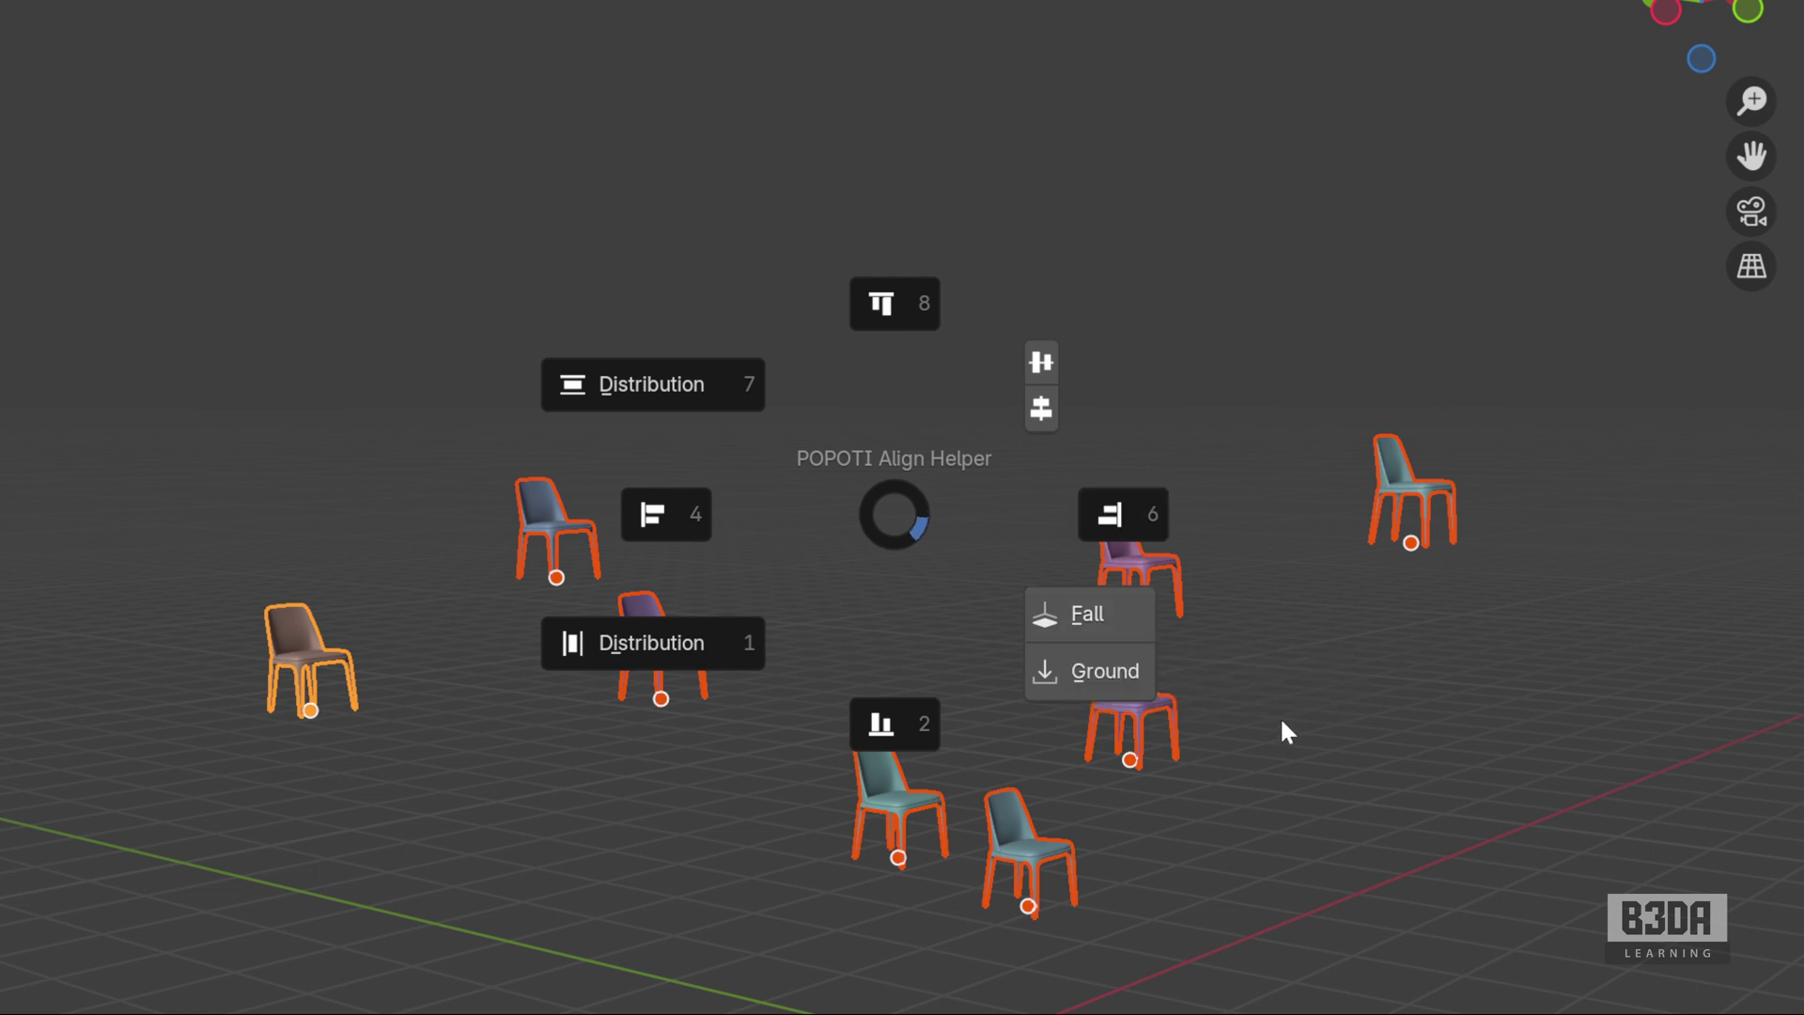
pyautogui.press('Escape')
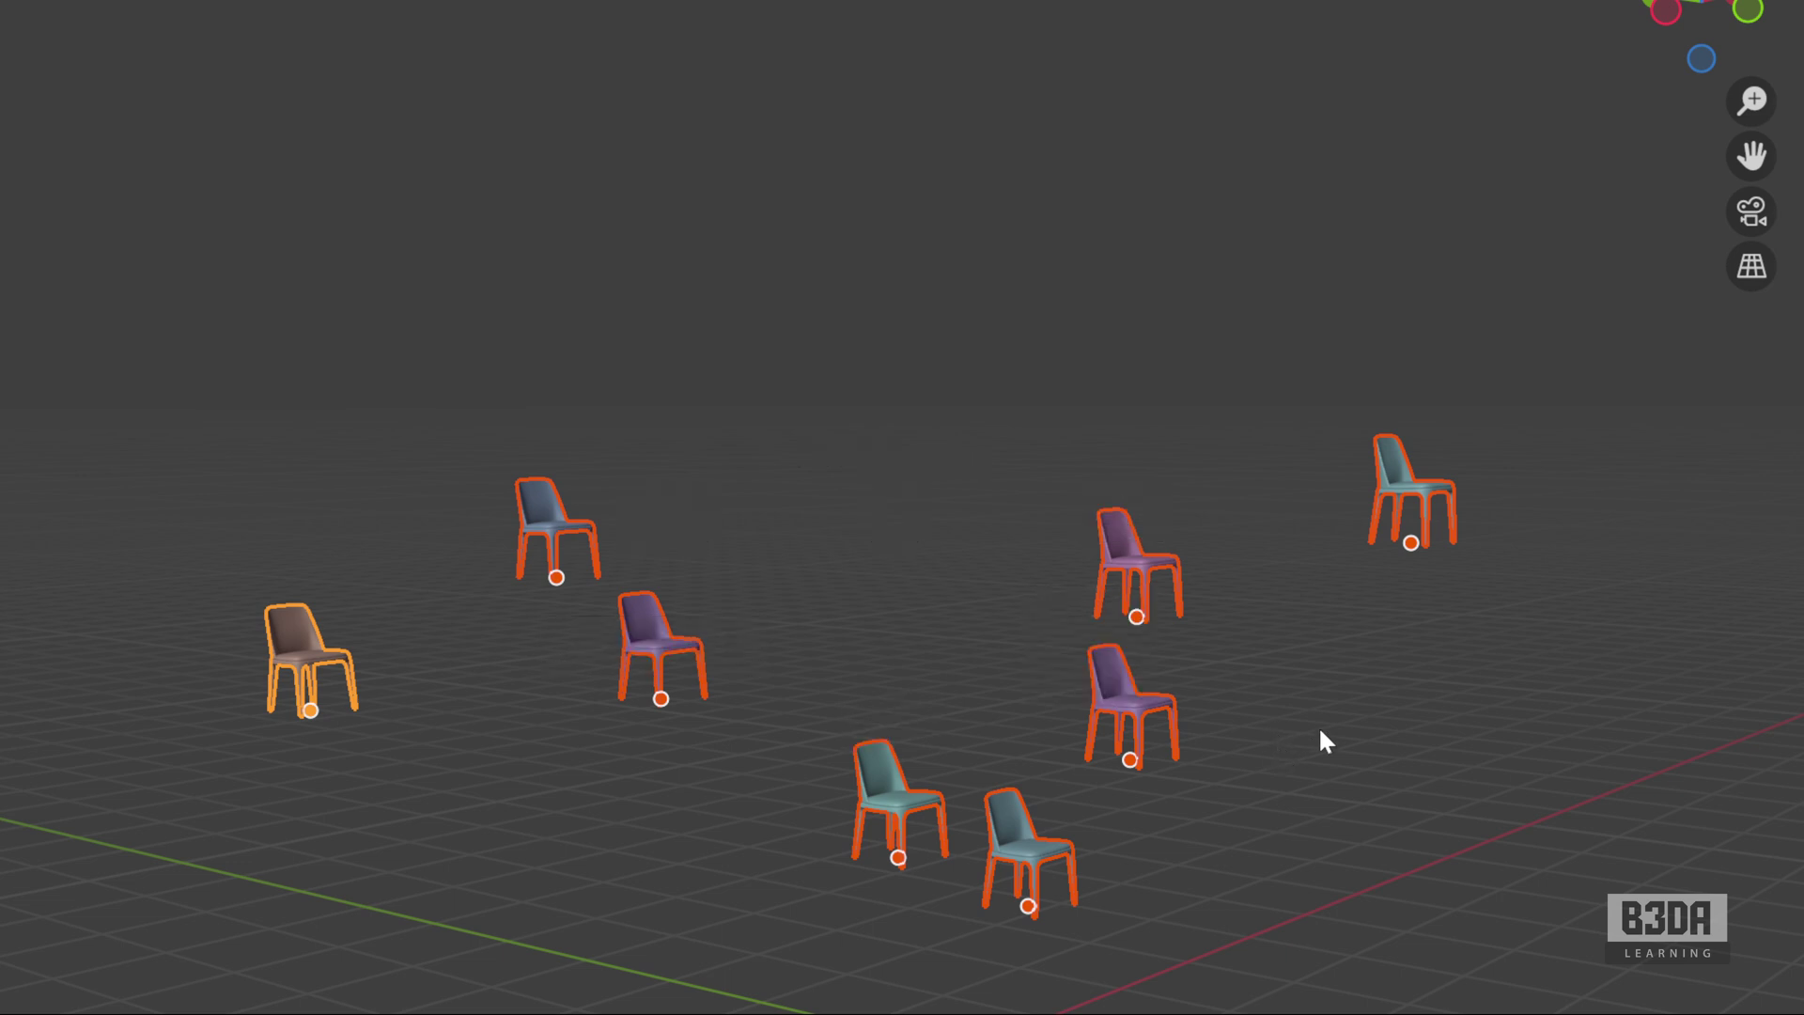
pyautogui.moveTo(1505, 834)
pyautogui.mouseDown(button='middle')
pyautogui.moveTo(1156, 826)
pyautogui.moveTo(1337, 814)
pyautogui.moveTo(1516, 861)
pyautogui.mouseUp(button='middle')
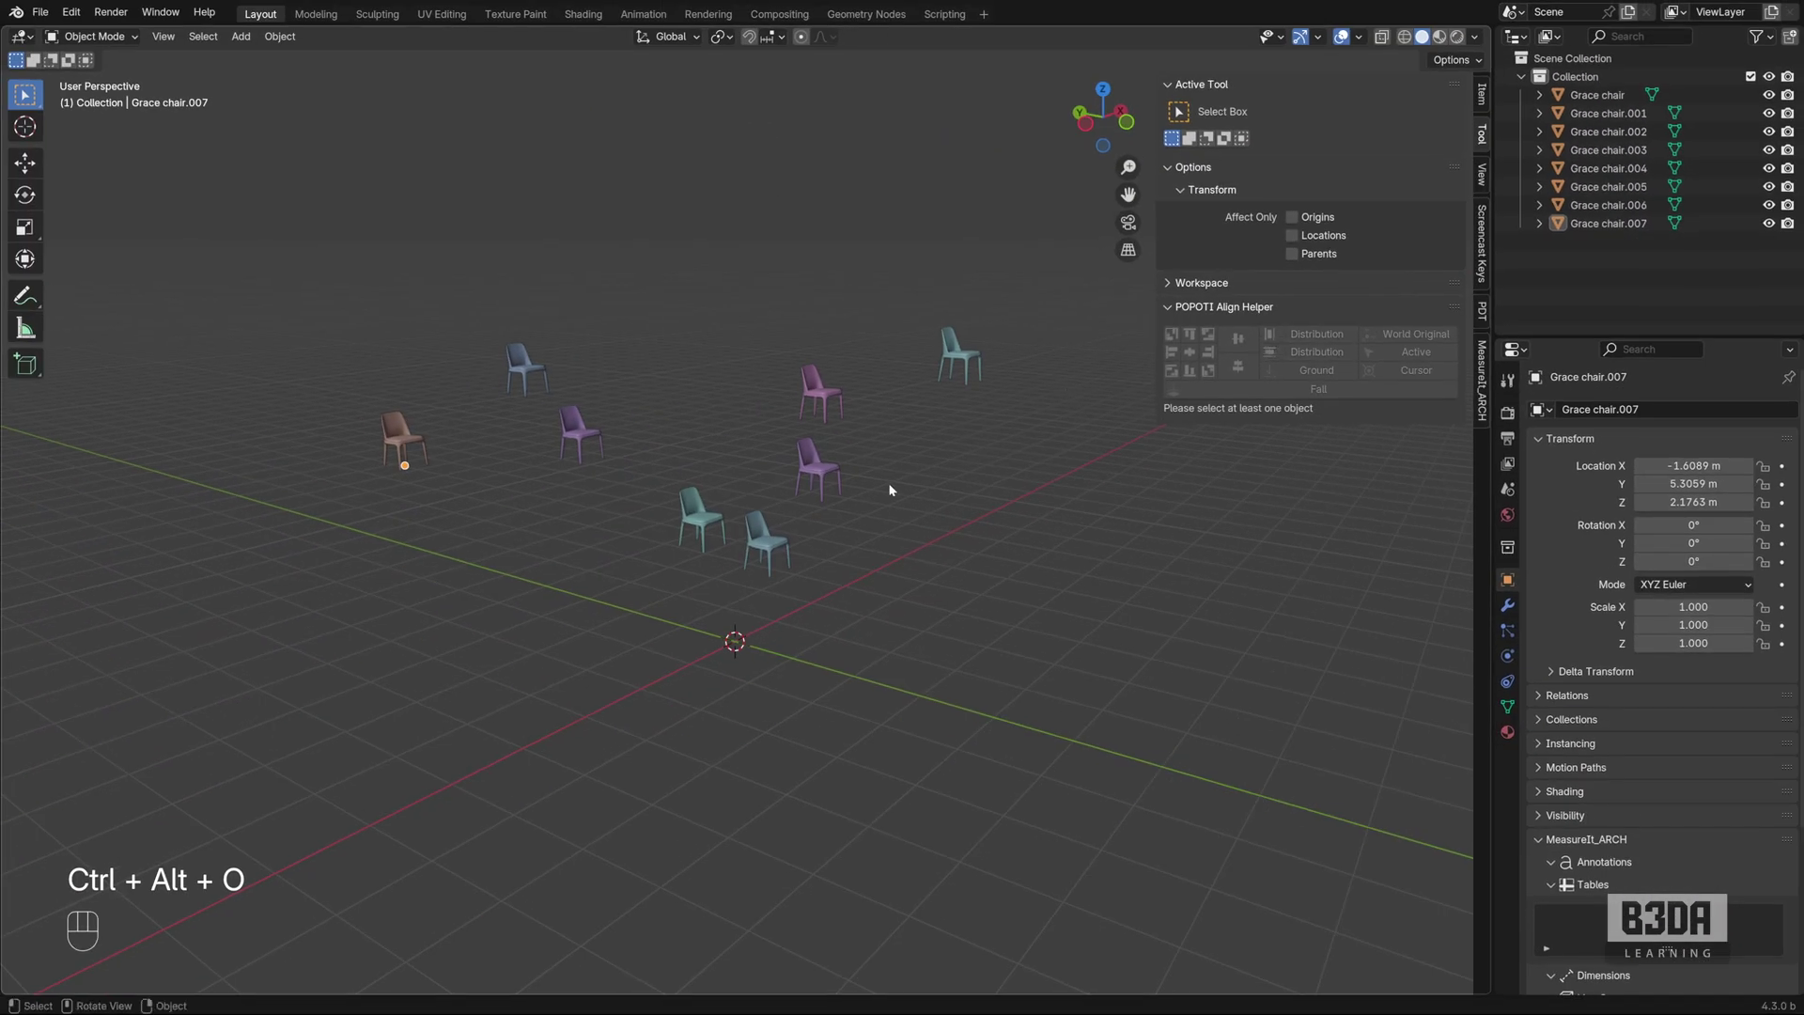
pyautogui.moveTo(663, 486); pyautogui.dragTo(782, 584)
pyautogui.moveTo(787, 582); pyautogui.dragTo(748, 578, button='middle')
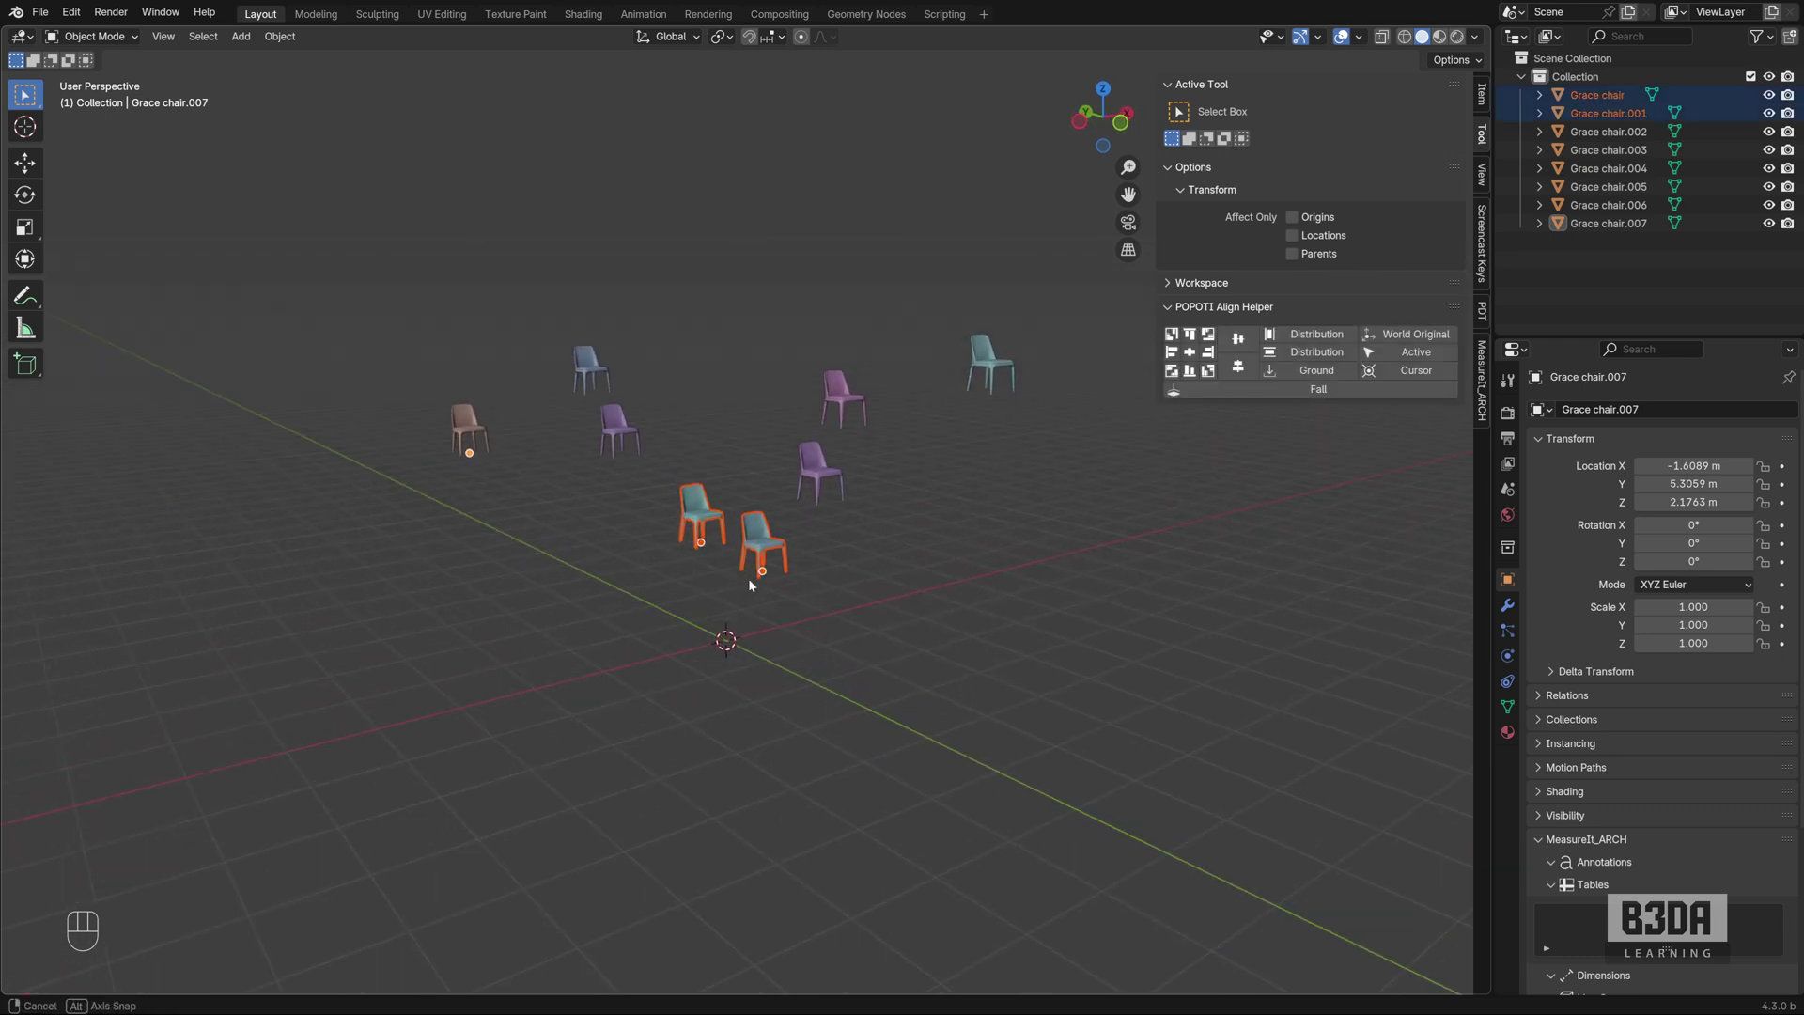
pyautogui.scroll(3, 751, 579)
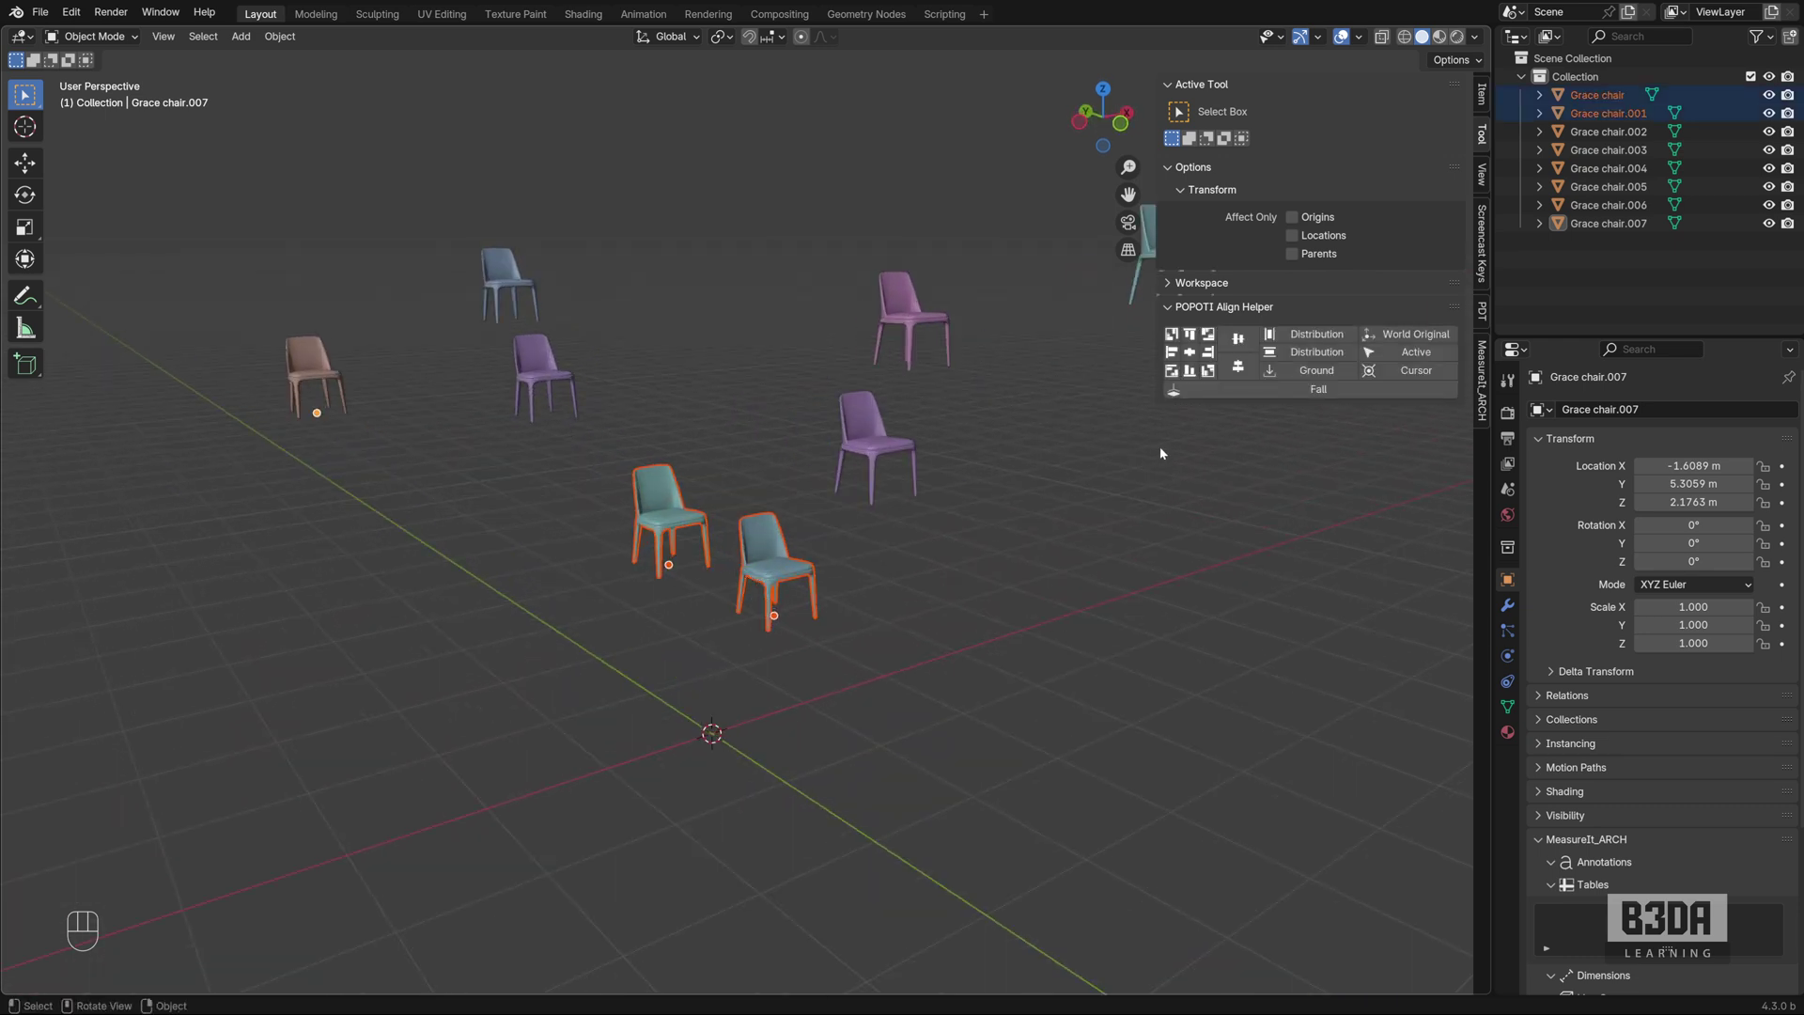
pyautogui.click(1325, 371)
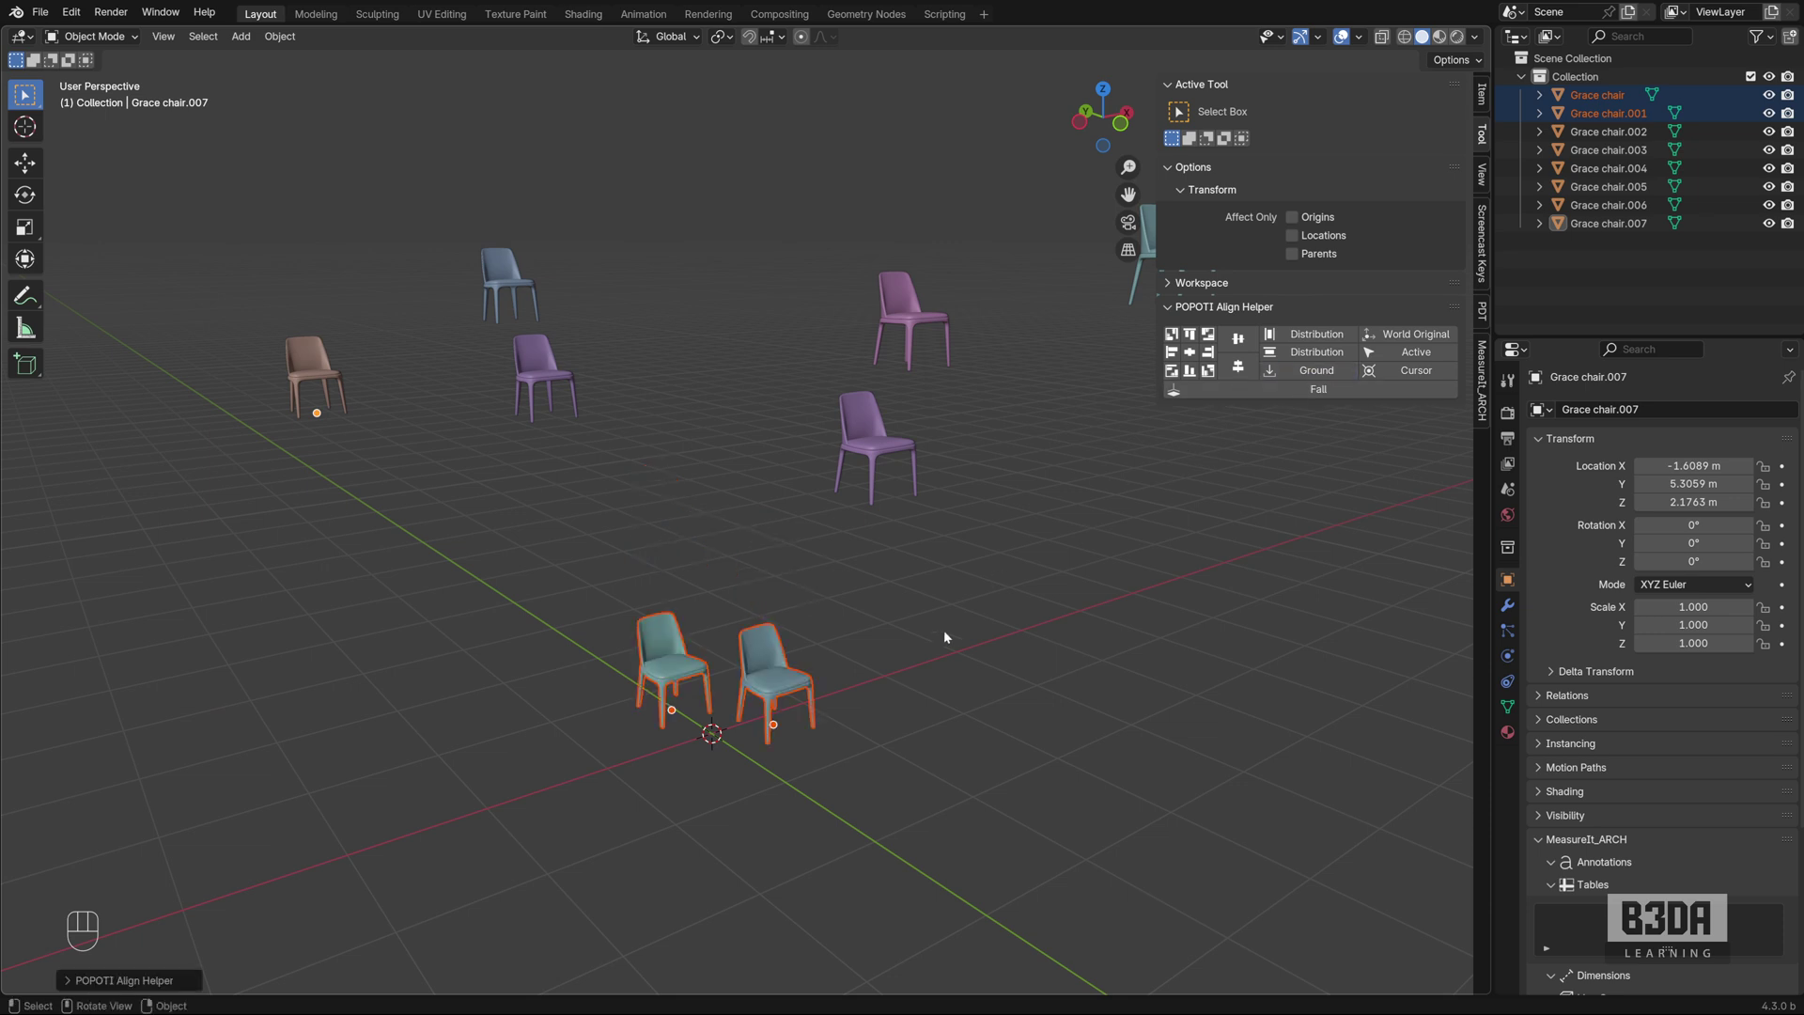
pyautogui.moveTo(893, 749)
pyautogui.mouseDown(button='middle')
pyautogui.moveTo(778, 702)
pyautogui.moveTo(915, 729)
pyautogui.mouseUp(button='middle')
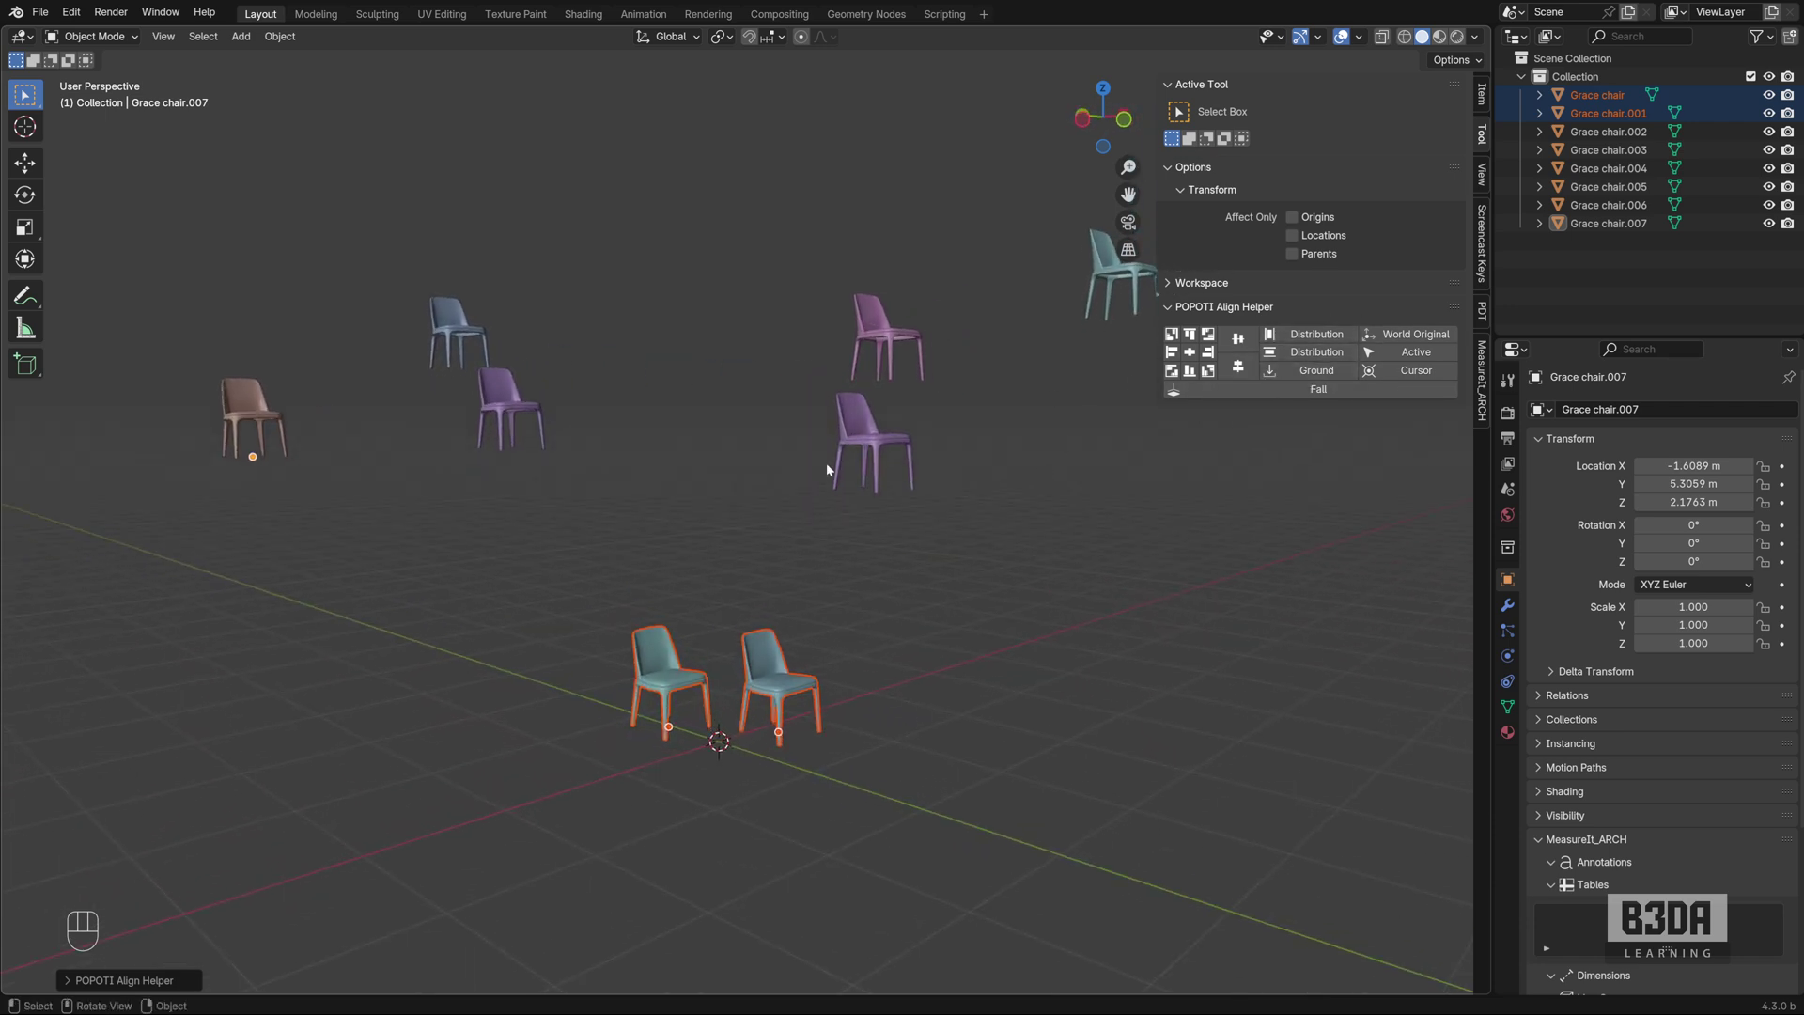
pyautogui.click(78, 981)
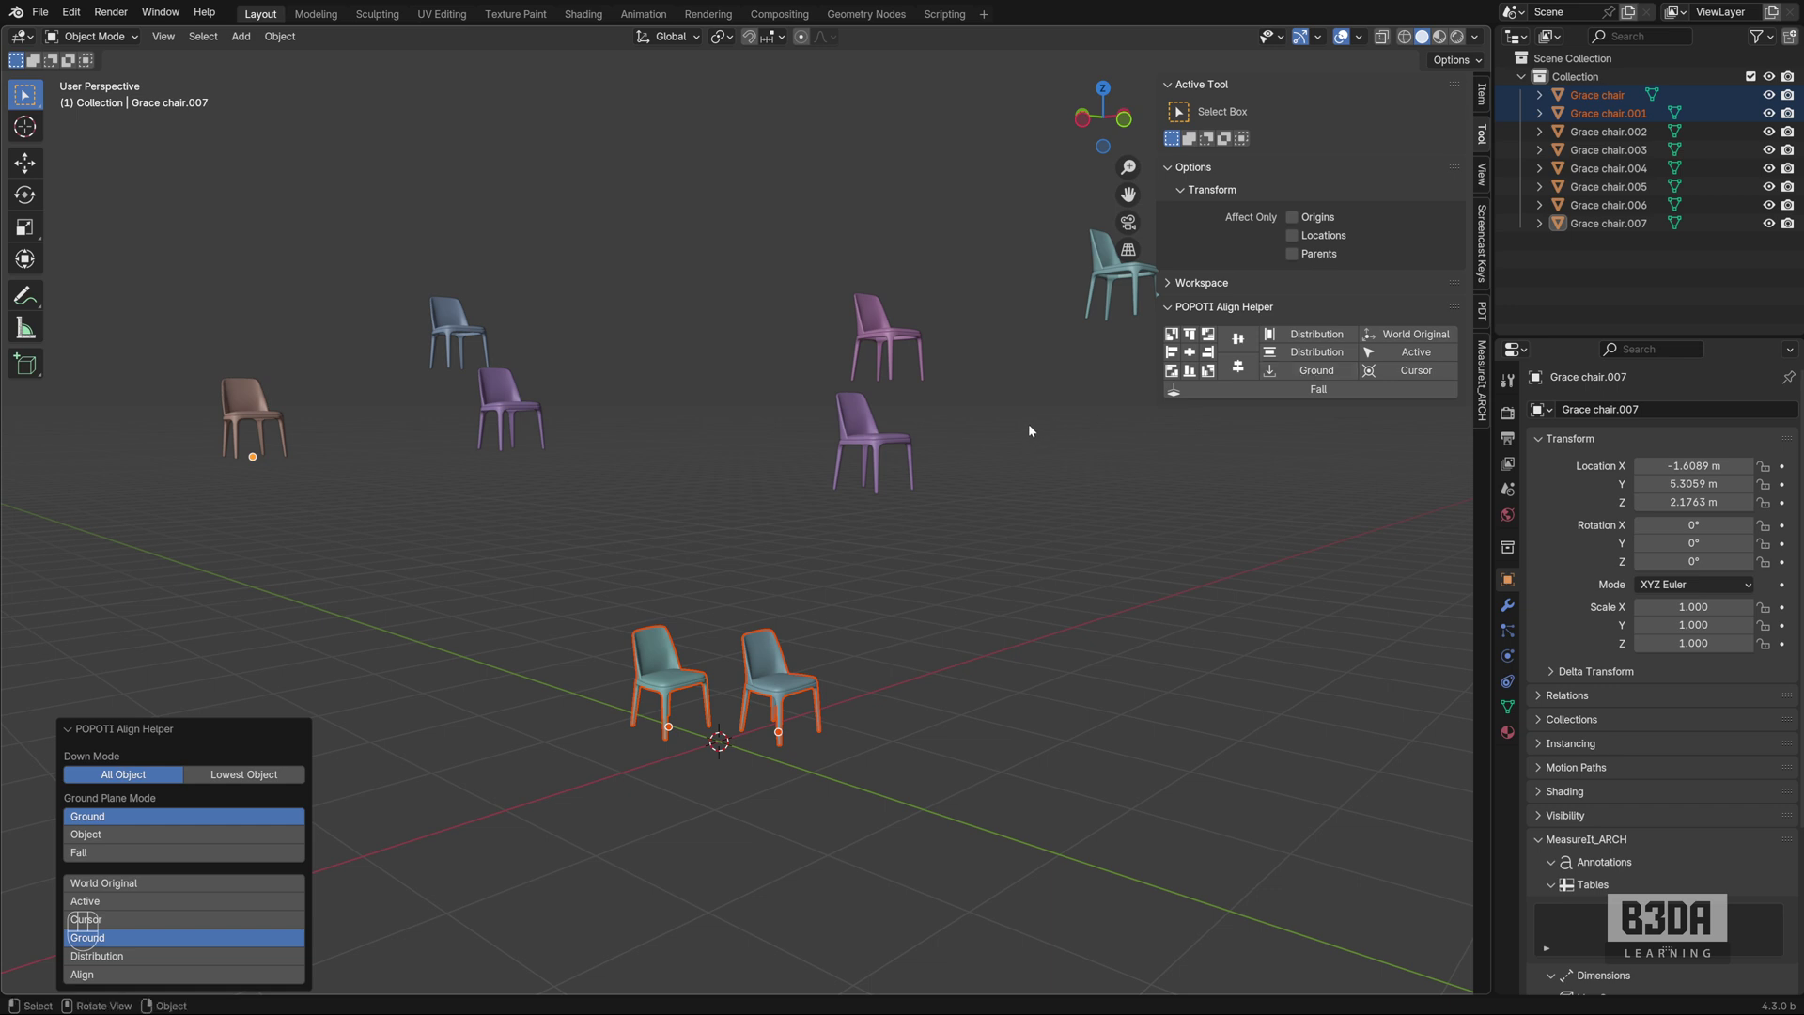
pyautogui.keyDown('shift'); pyautogui.moveTo(757, 677); pyautogui.dragTo(767, 669, button='middle'); pyautogui.keyUp('shift')
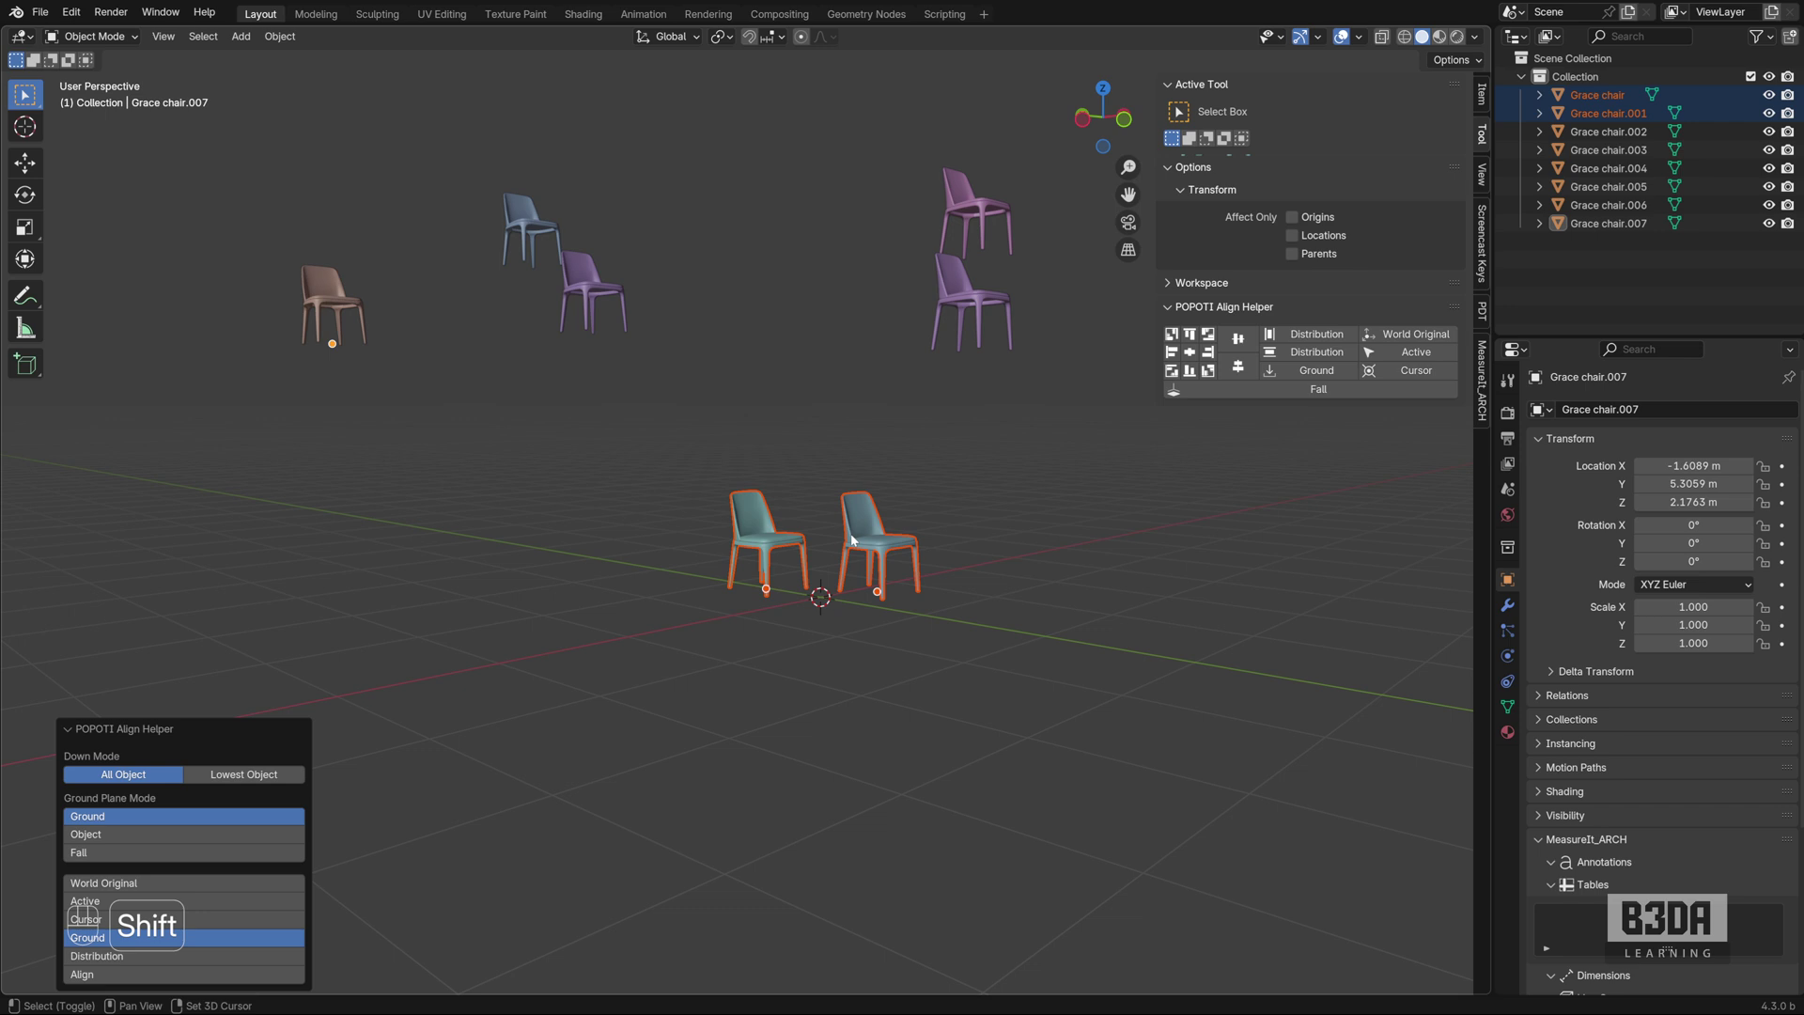
pyautogui.scroll(8, 852, 539)
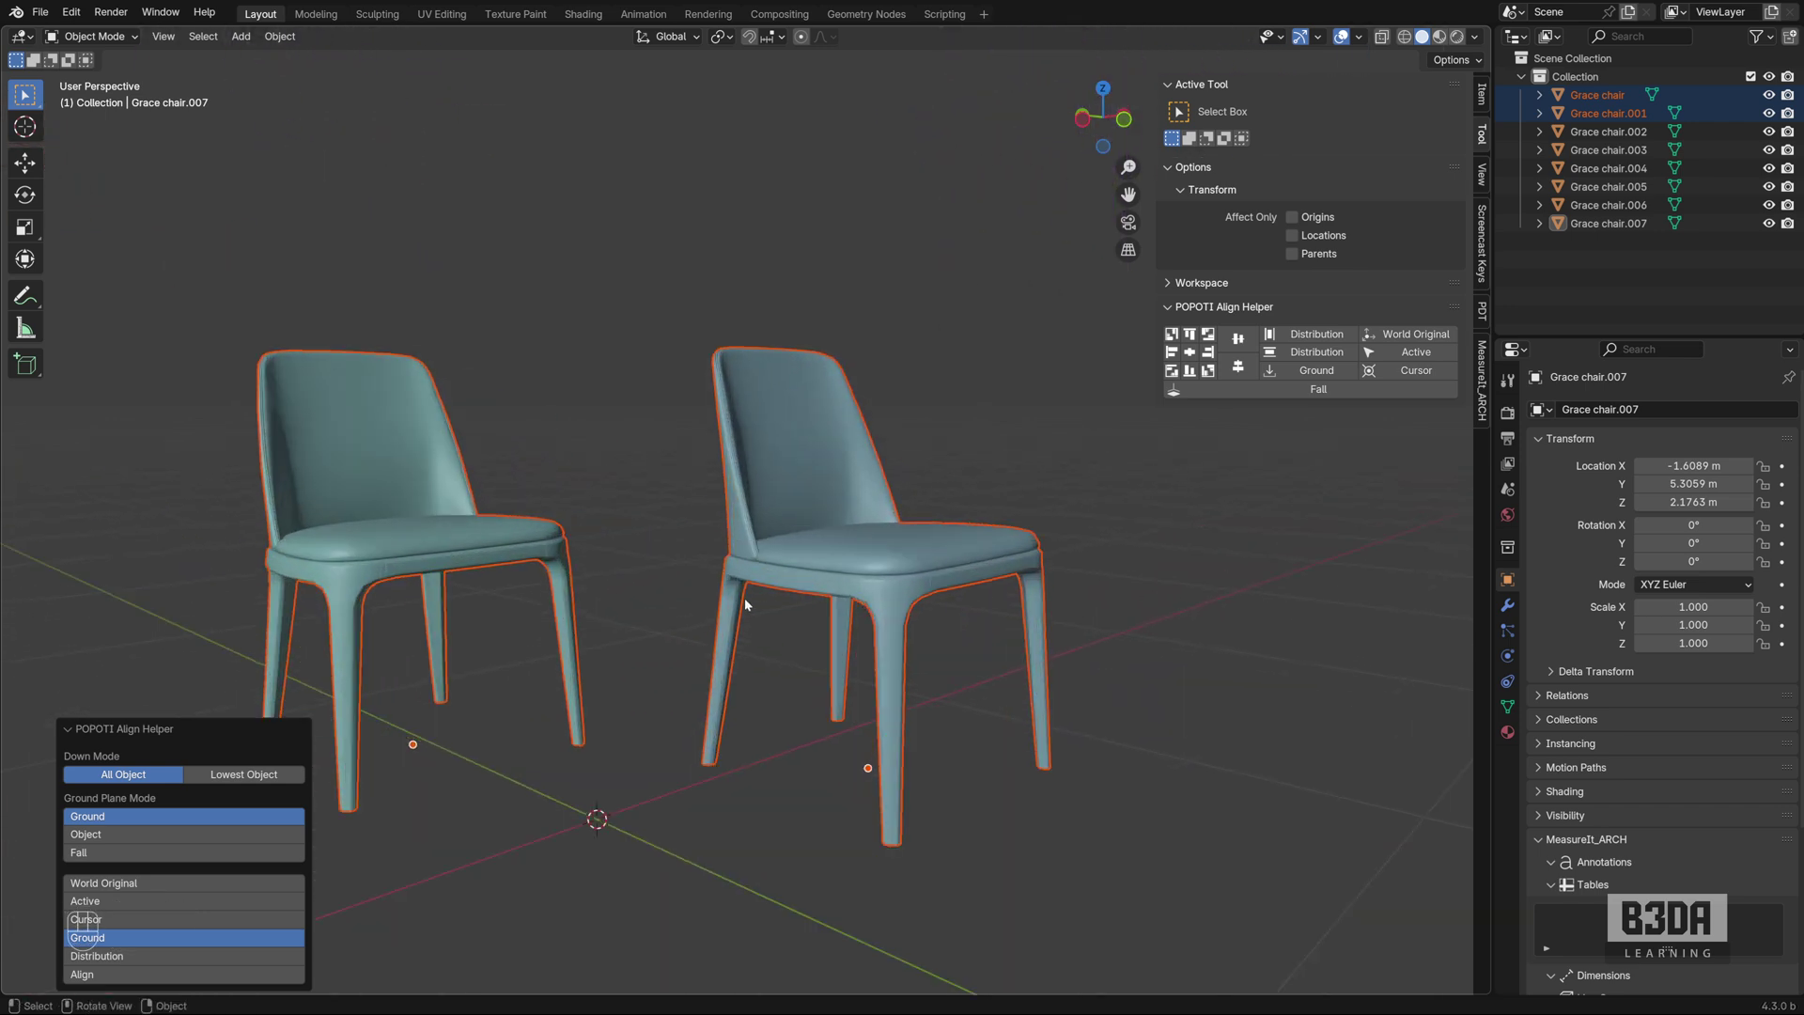
pyautogui.moveTo(748, 604); pyautogui.dragTo(794, 593, button='middle')
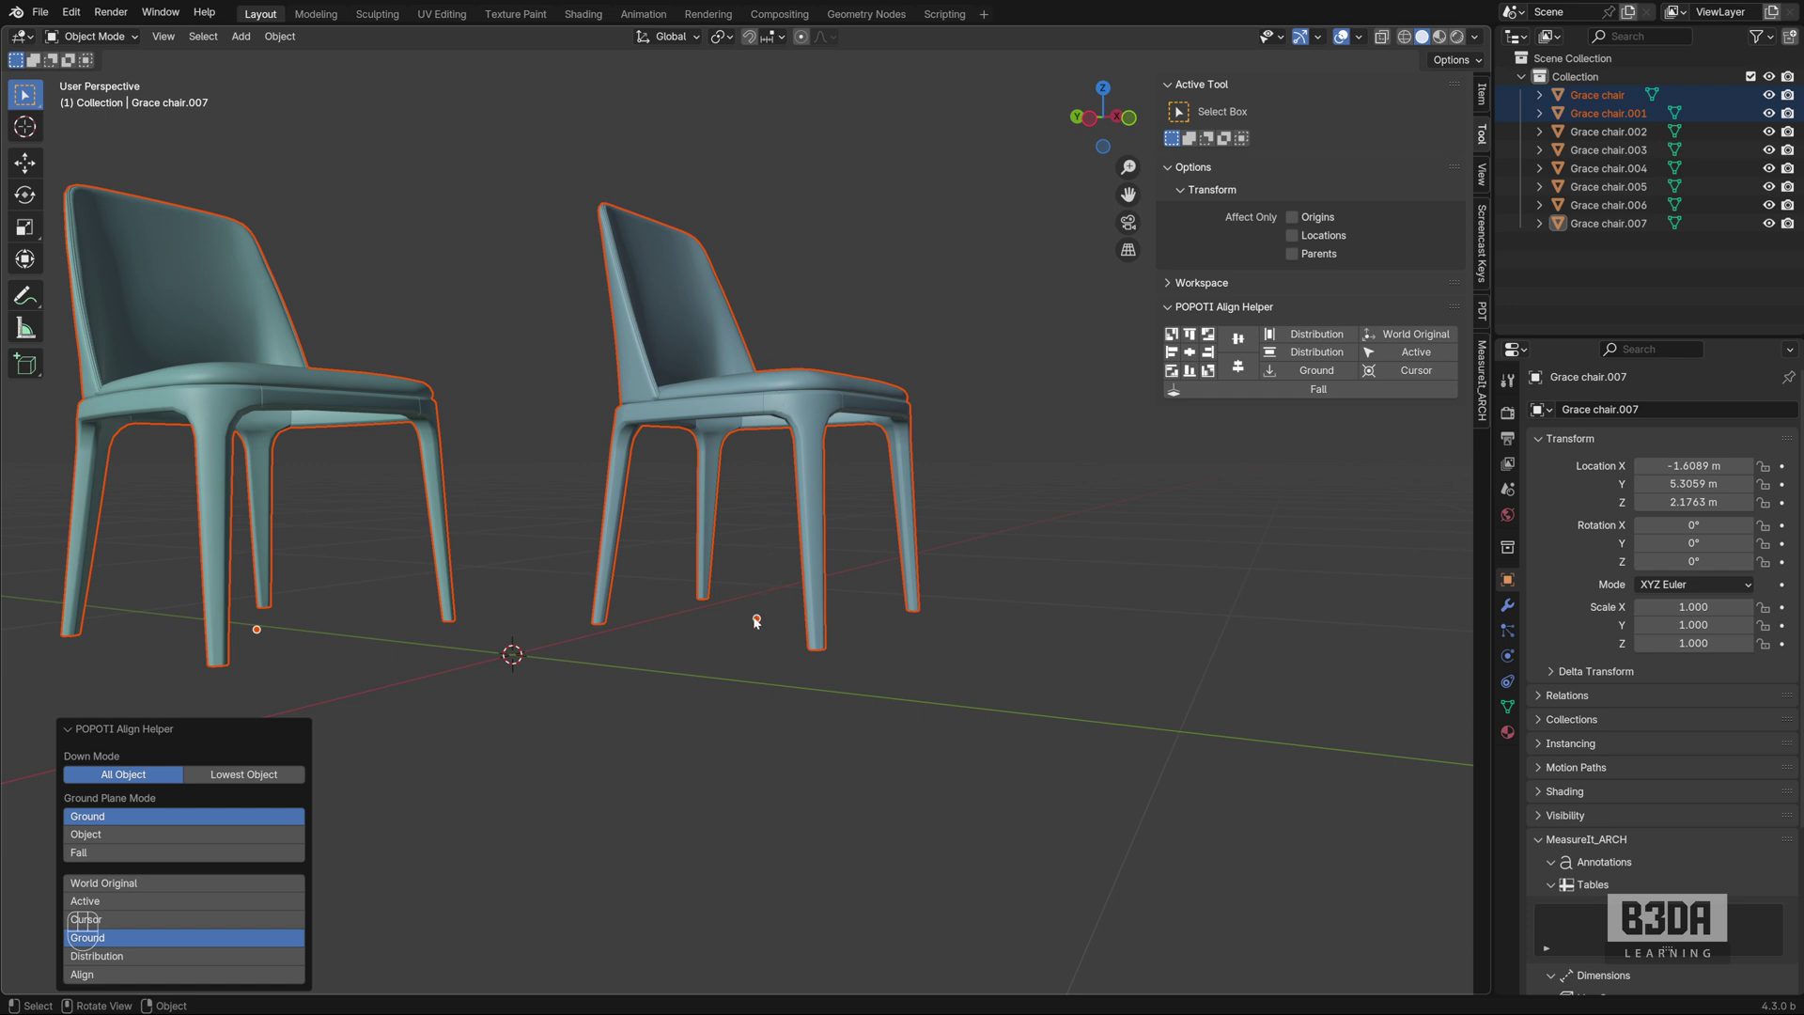
pyautogui.moveTo(770, 622)
pyautogui.mouseDown(button='middle')
pyautogui.moveTo(790, 618)
pyautogui.moveTo(739, 630)
pyautogui.mouseUp(button='middle')
pyautogui.scroll(-5, 776, 629)
pyautogui.scroll(-3, 777, 630)
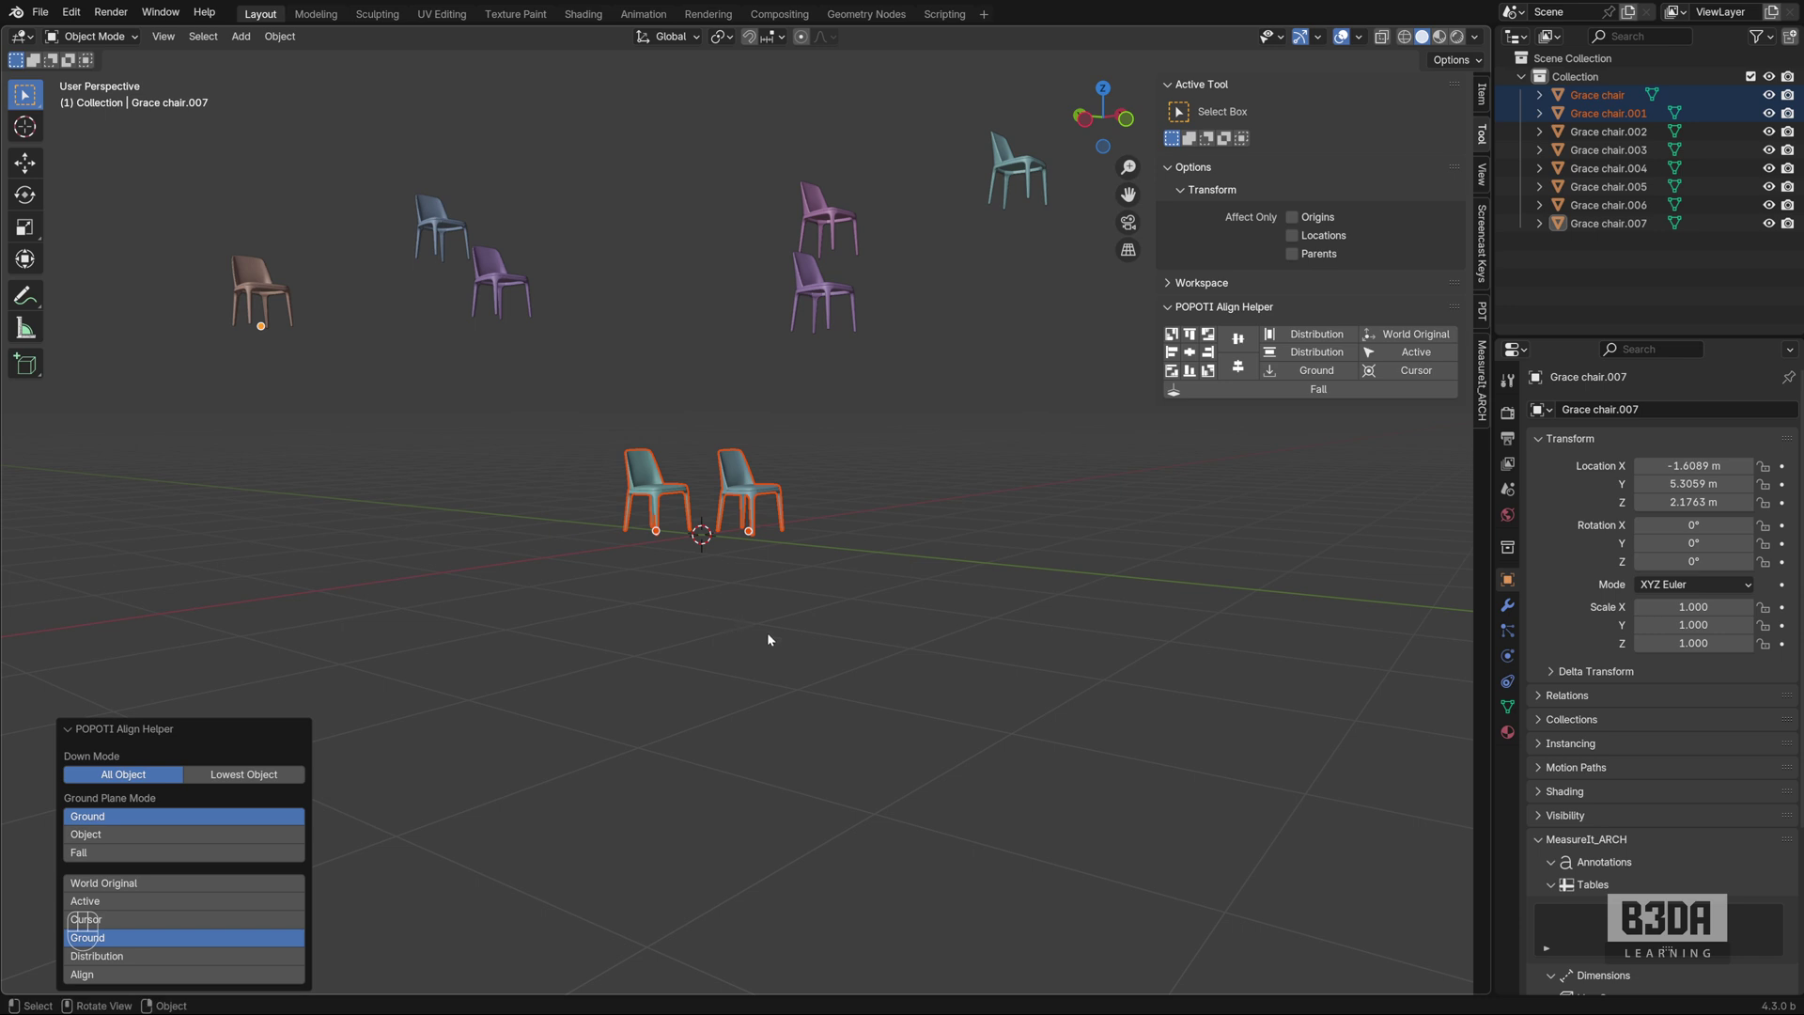
pyautogui.scroll(4, 765, 626)
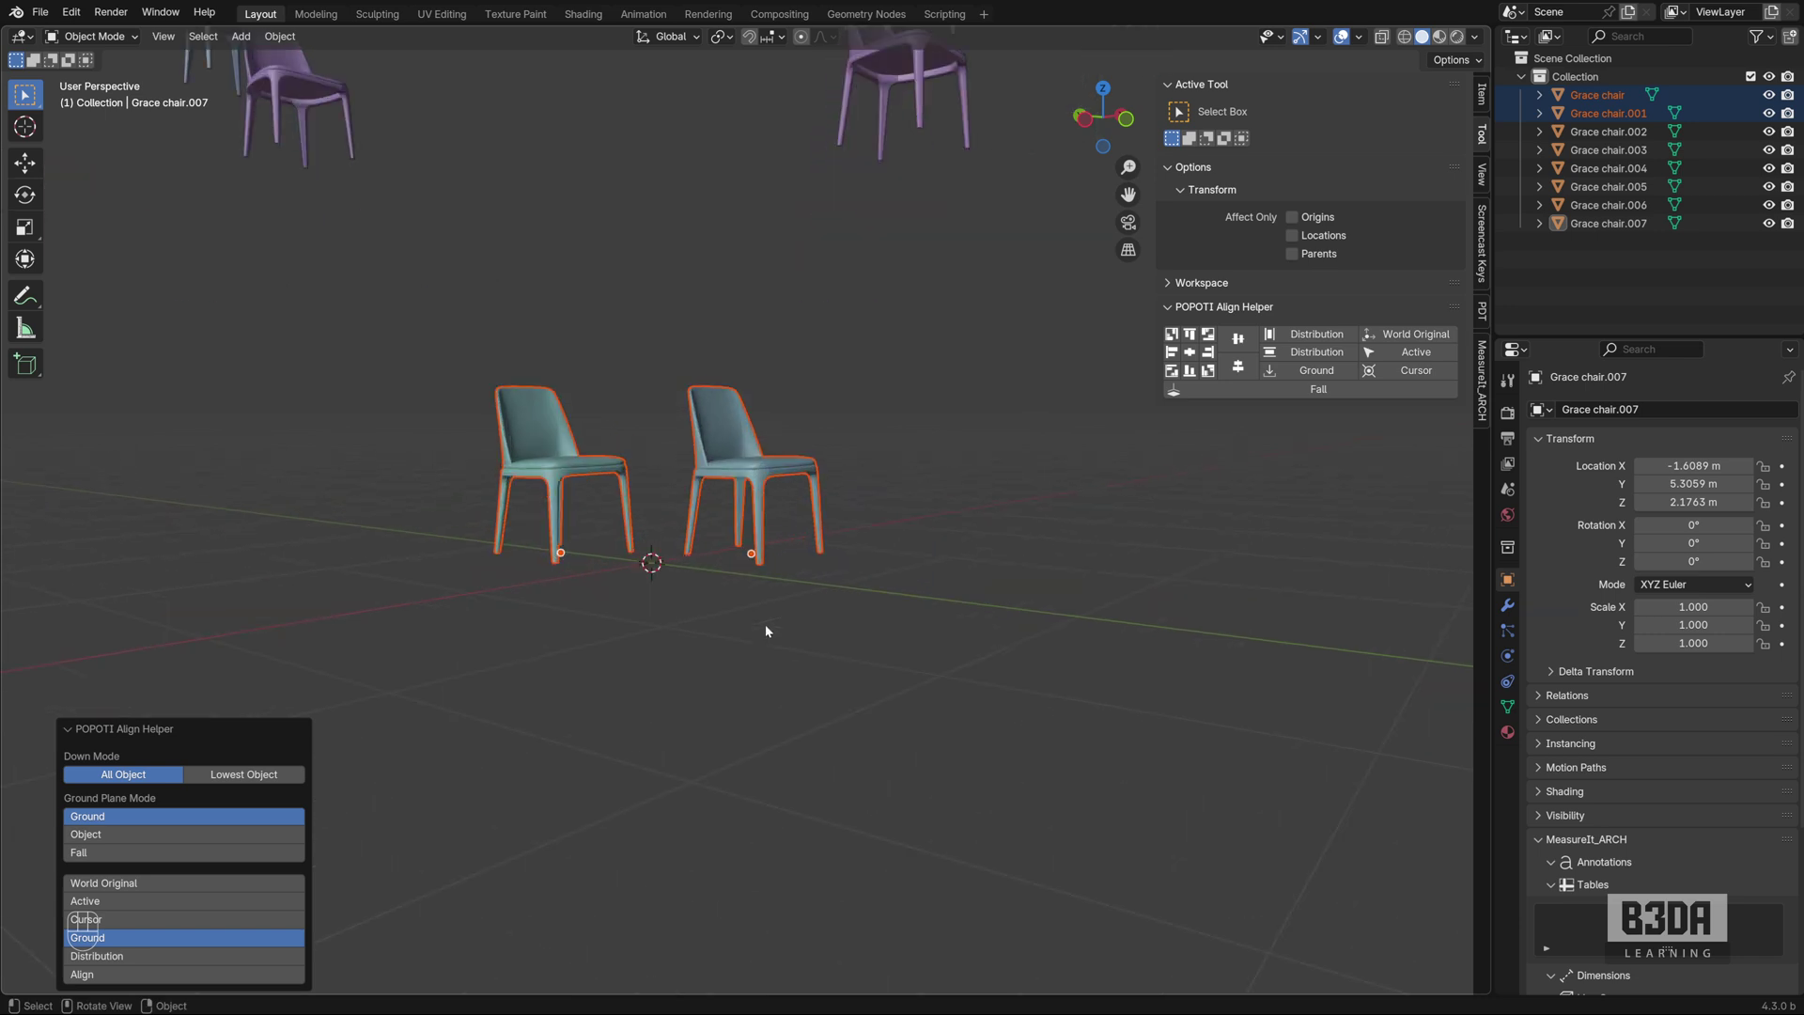
pyautogui.keyDown('shift'); pyautogui.moveTo(727, 649); pyautogui.dragTo(843, 588, button='middle'); pyautogui.keyUp('shift')
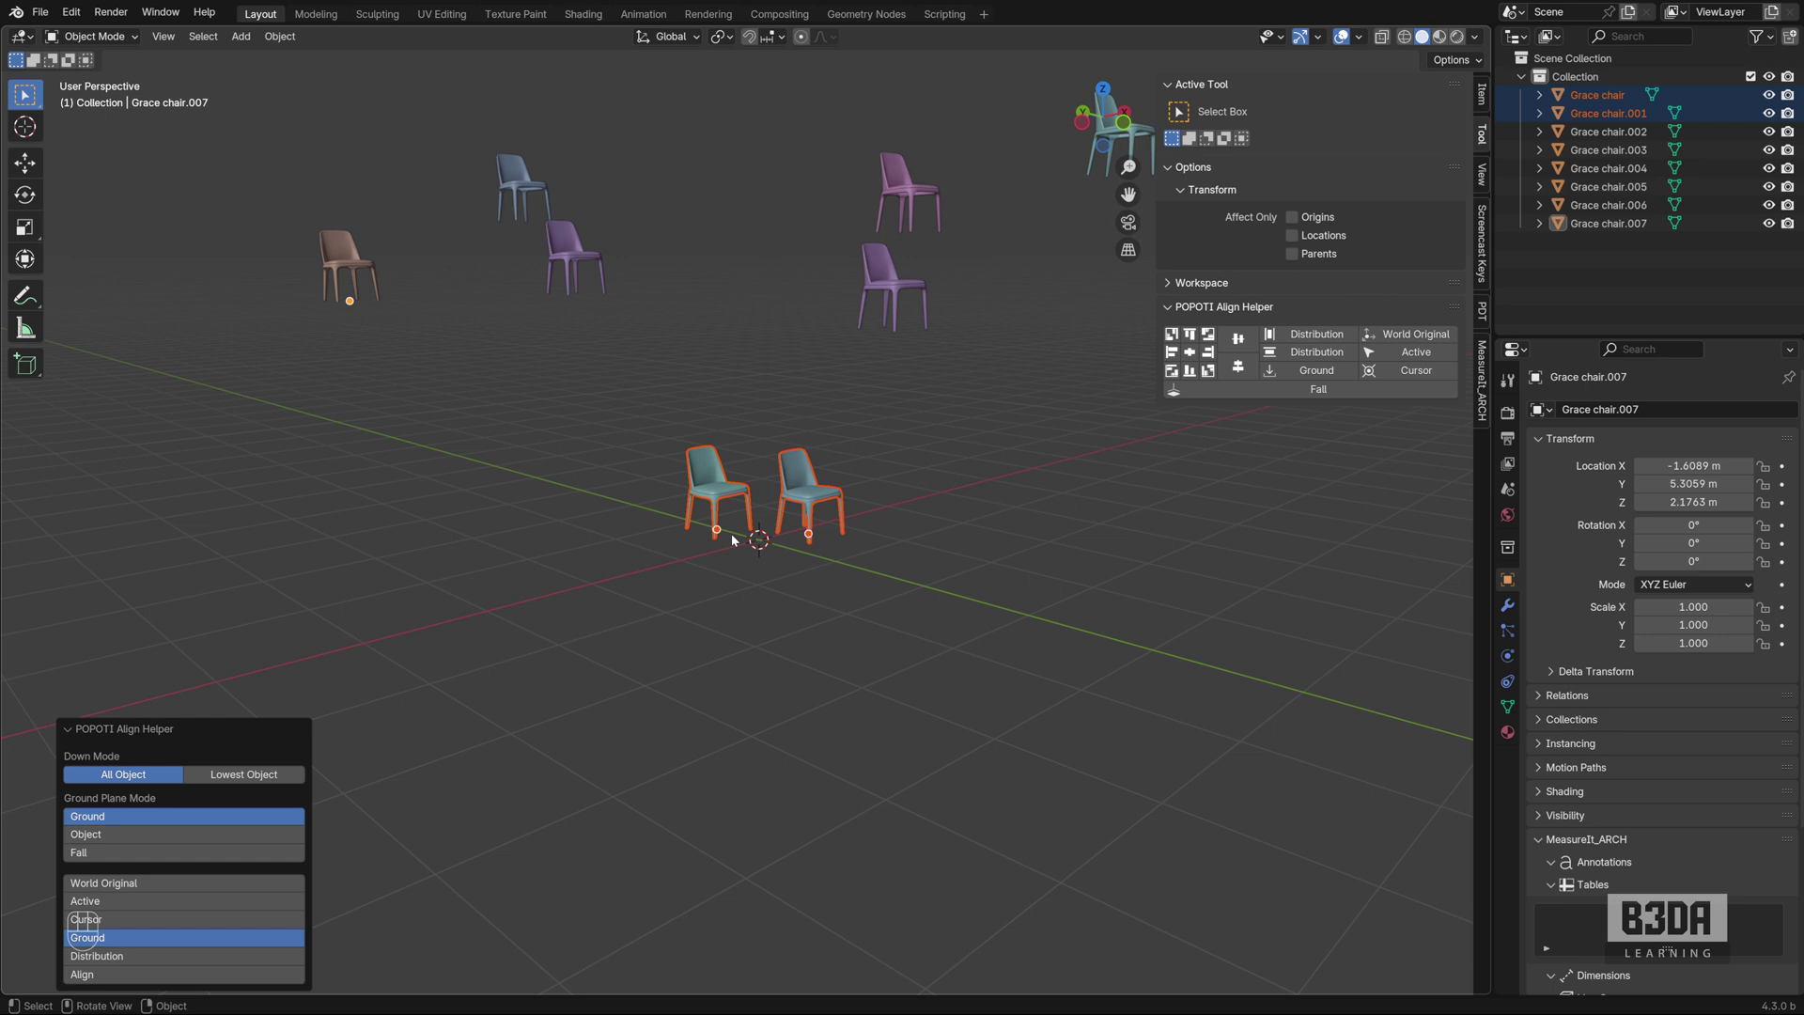
# Add a plane, move it left of the teal chairs above the floor, then select both teal chairs.
pyautogui.hotkey('shift', 'a')
pyautogui.moveTo(738, 529)
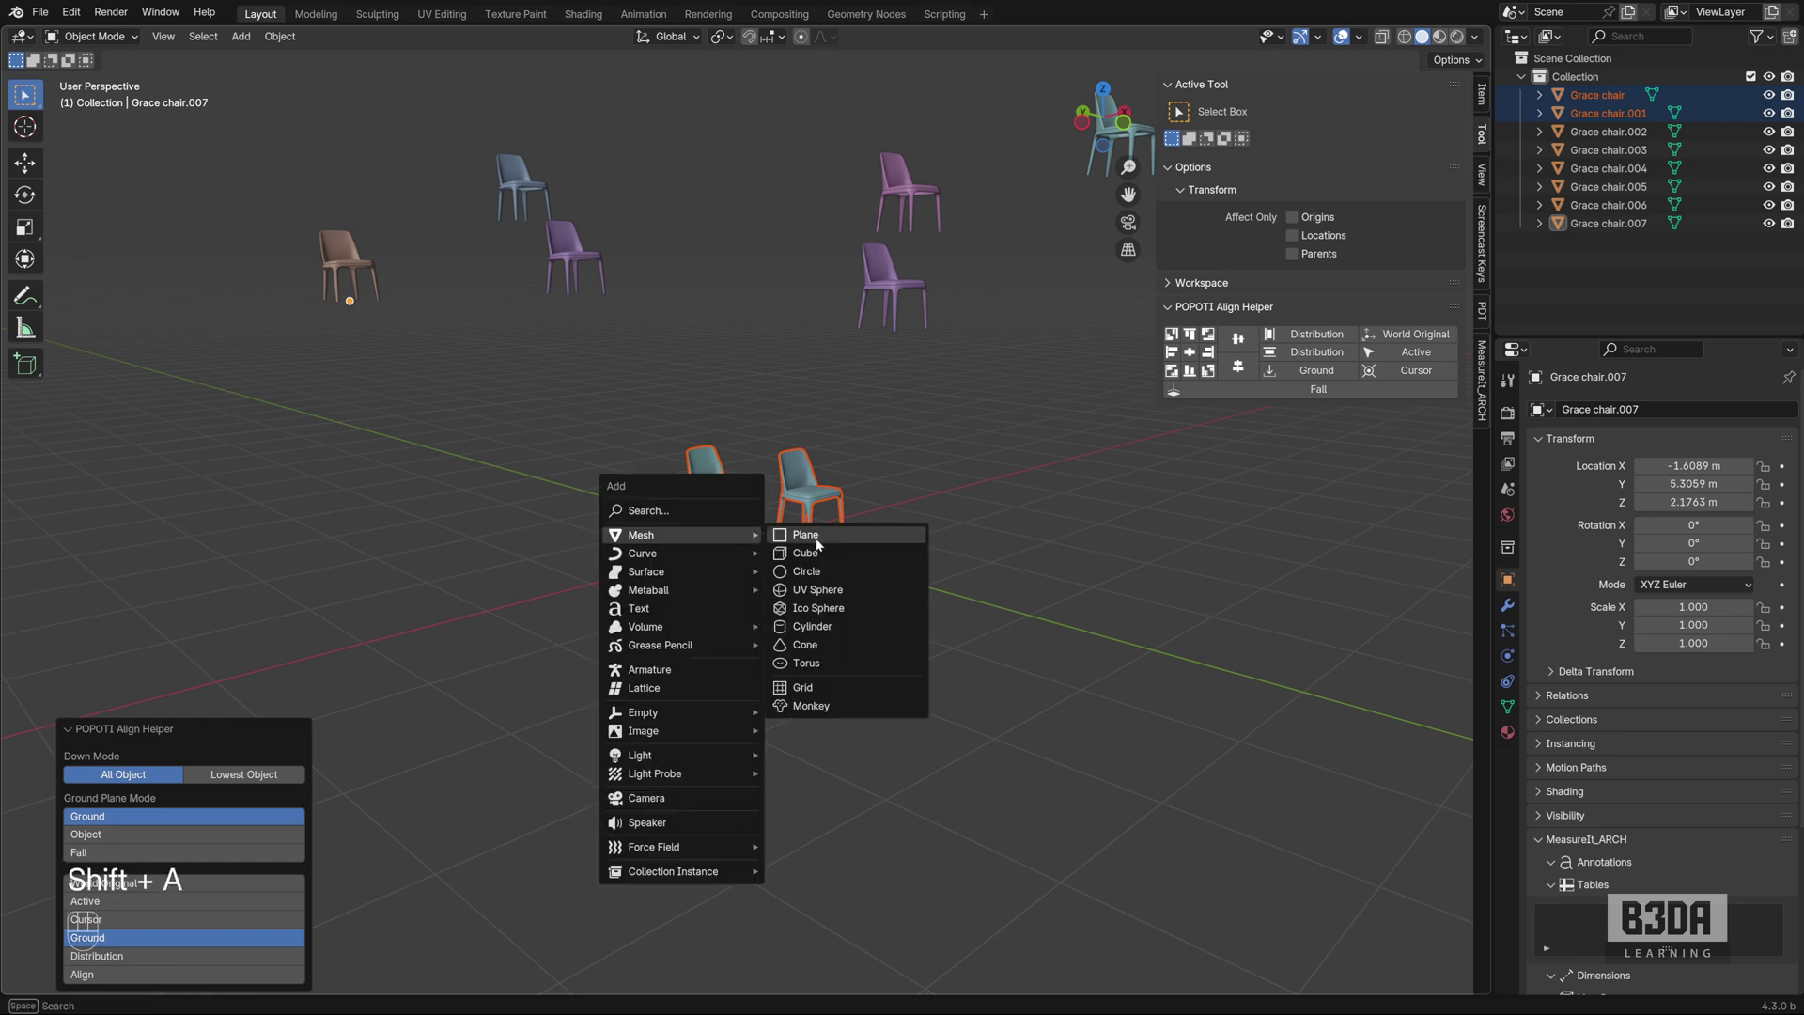
pyautogui.click(871, 533)
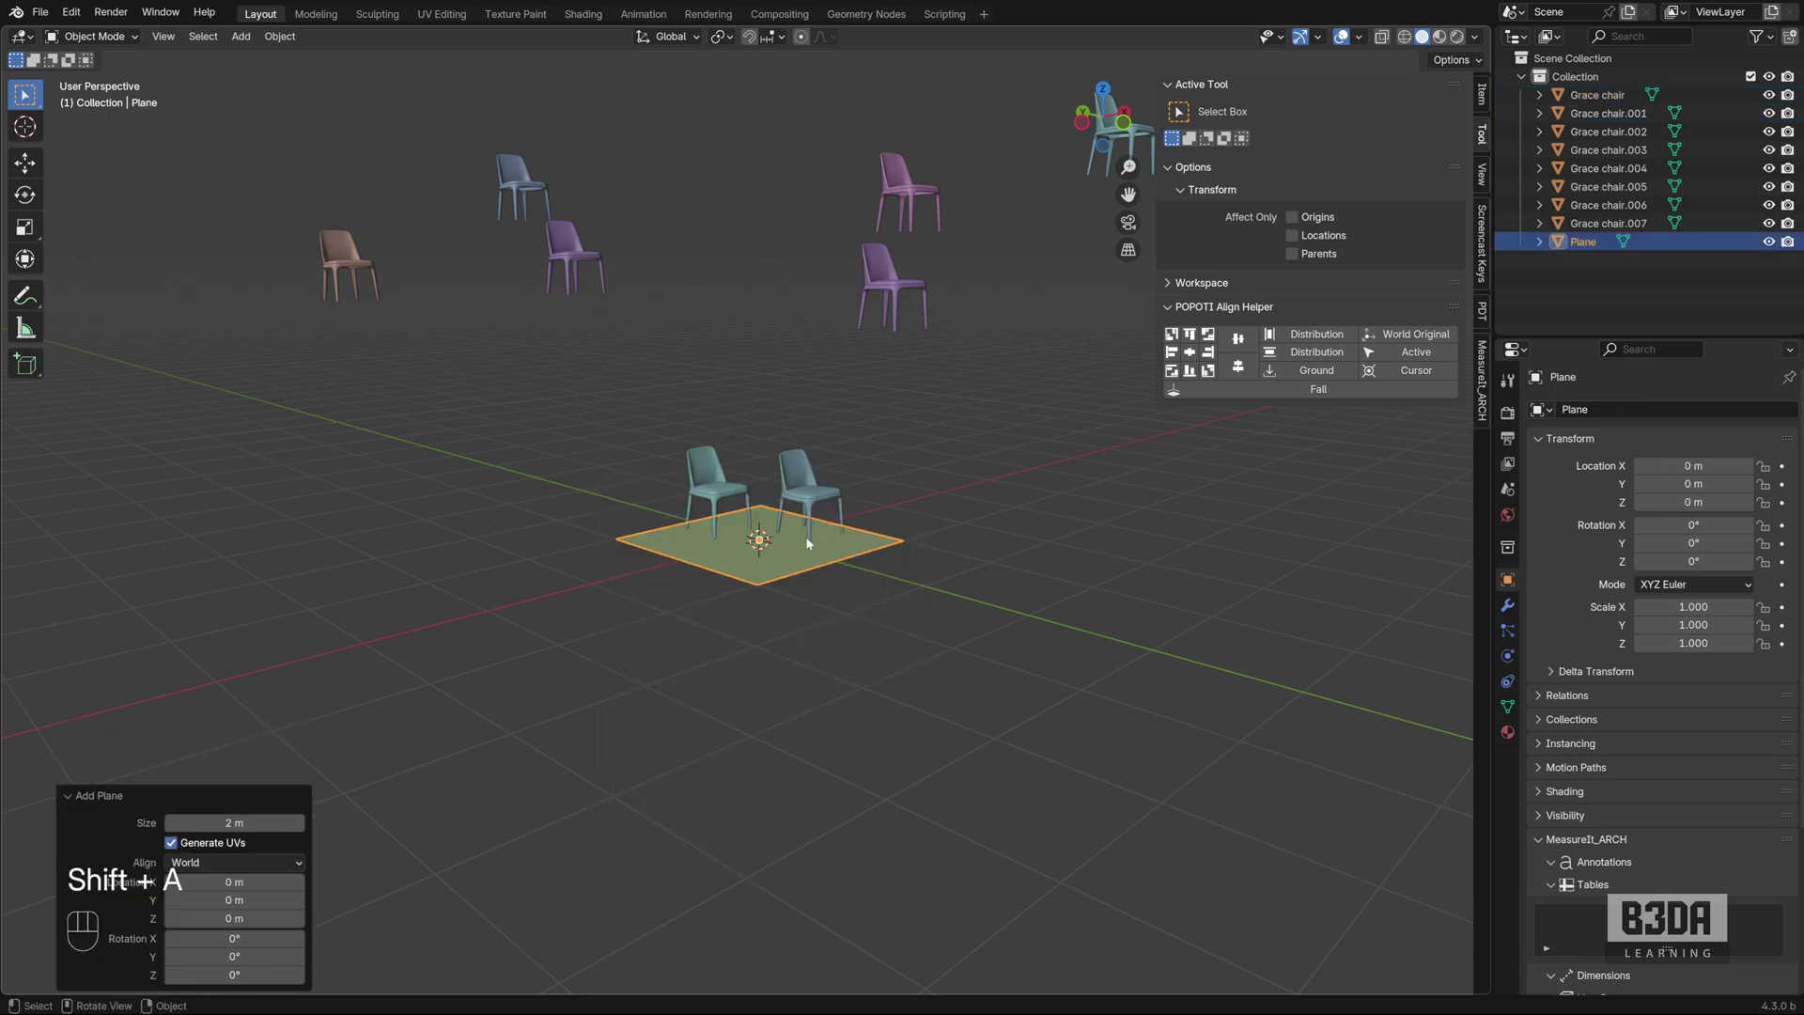
pyautogui.press('g')
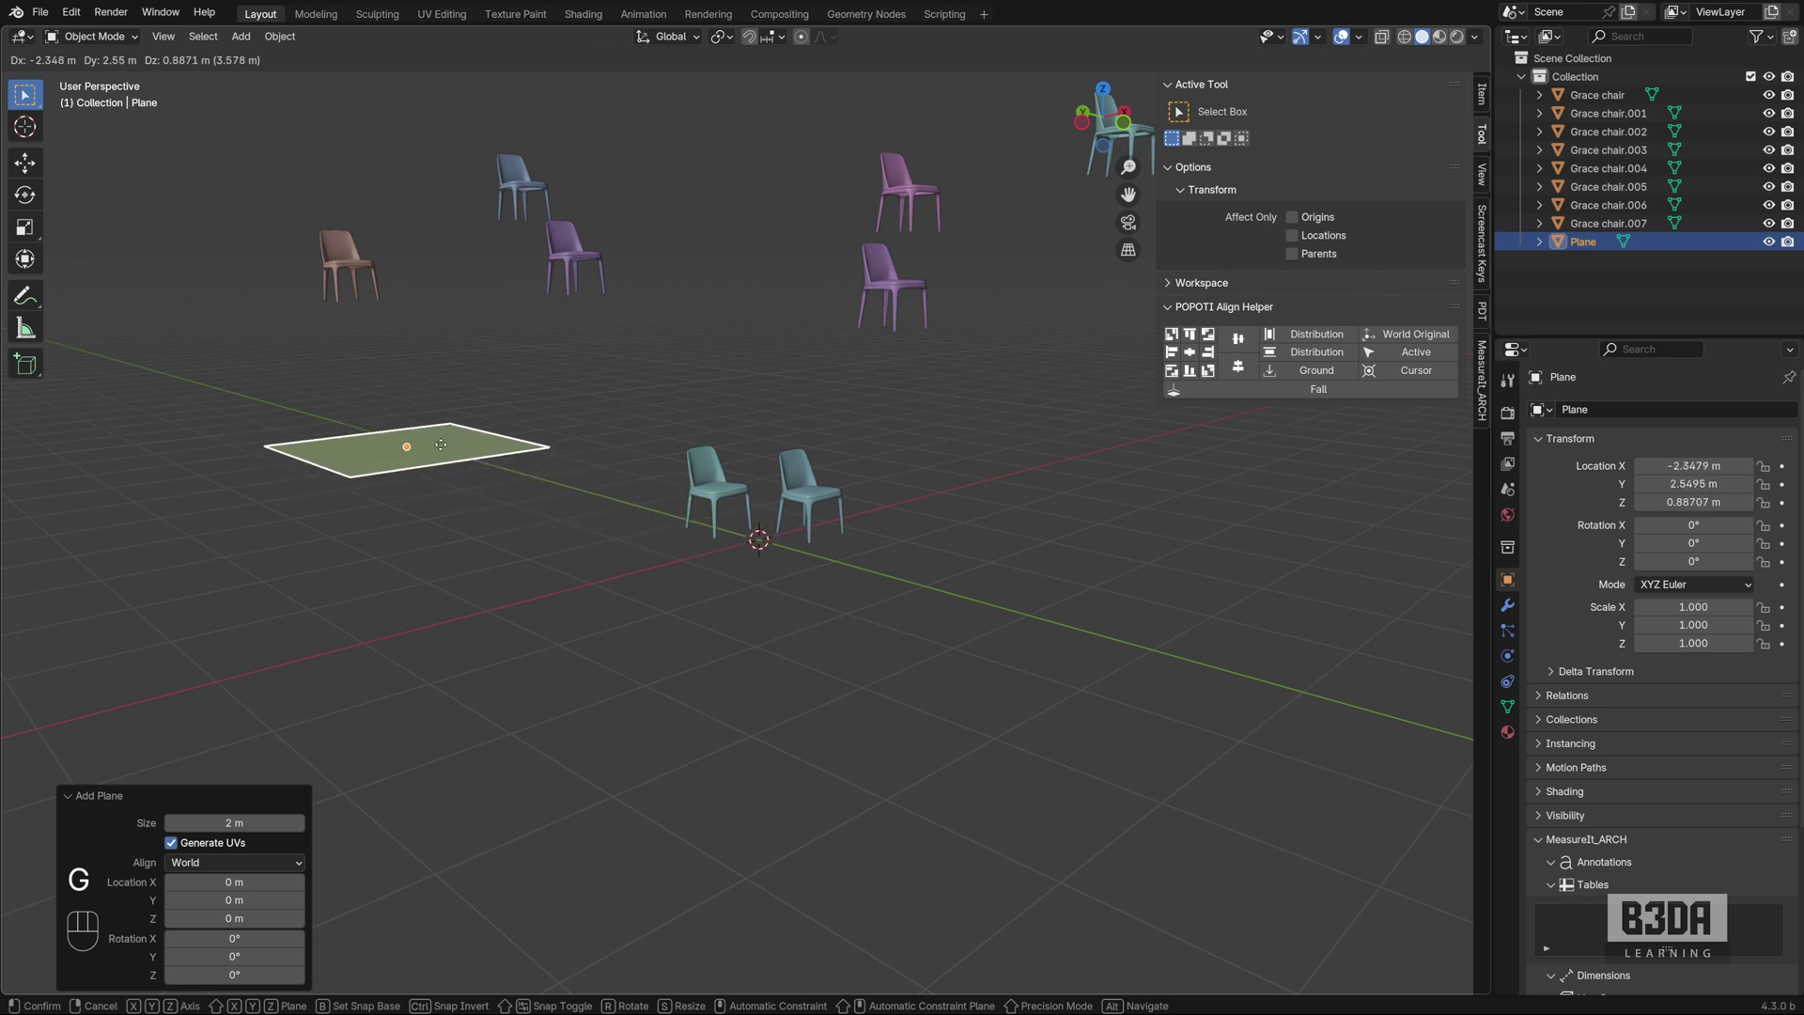
pyautogui.click(431, 411)
pyautogui.moveTo(419, 515)
pyautogui.mouseDown(button='middle')
pyautogui.moveTo(503, 489)
pyautogui.moveTo(358, 490)
pyautogui.moveTo(426, 483)
pyautogui.moveTo(438, 511)
pyautogui.moveTo(419, 518)
pyautogui.mouseUp(button='middle')
pyautogui.moveTo(661, 437); pyautogui.dragTo(886, 586)
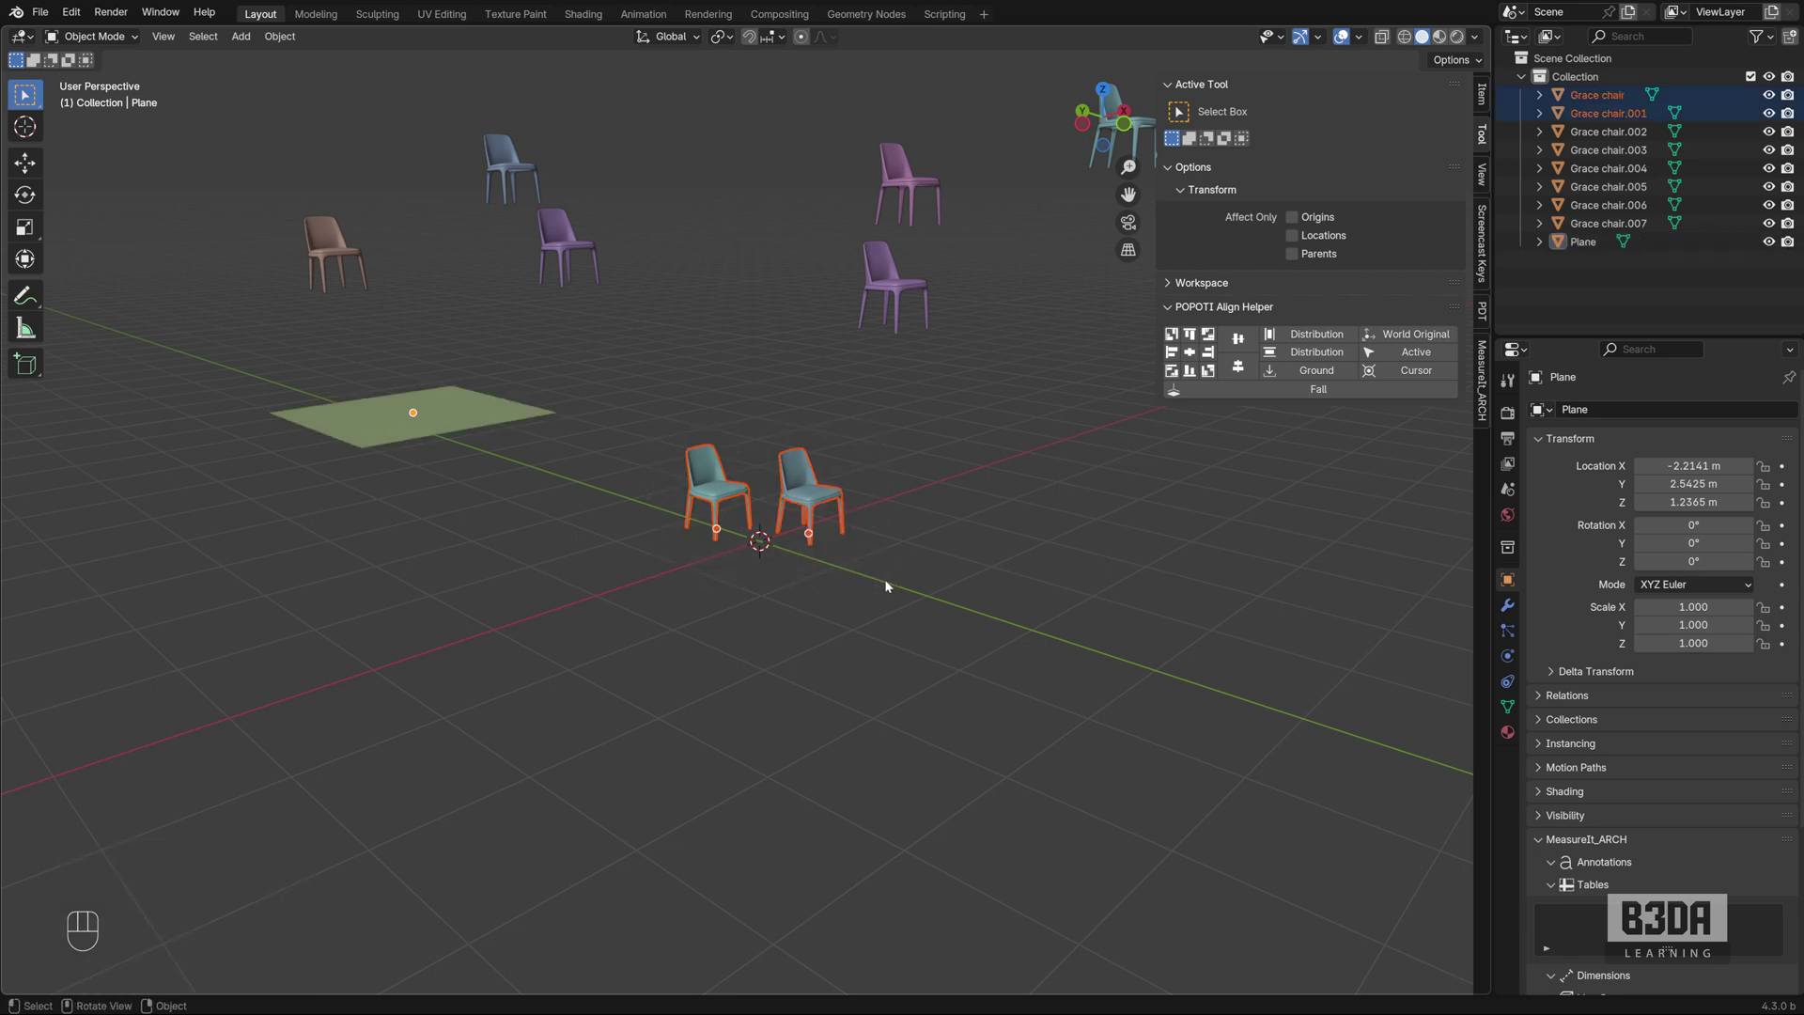
# Ground the two teal chairs to the Plane using Object ground mode with To Object Plane.
pyautogui.click(1320, 371)
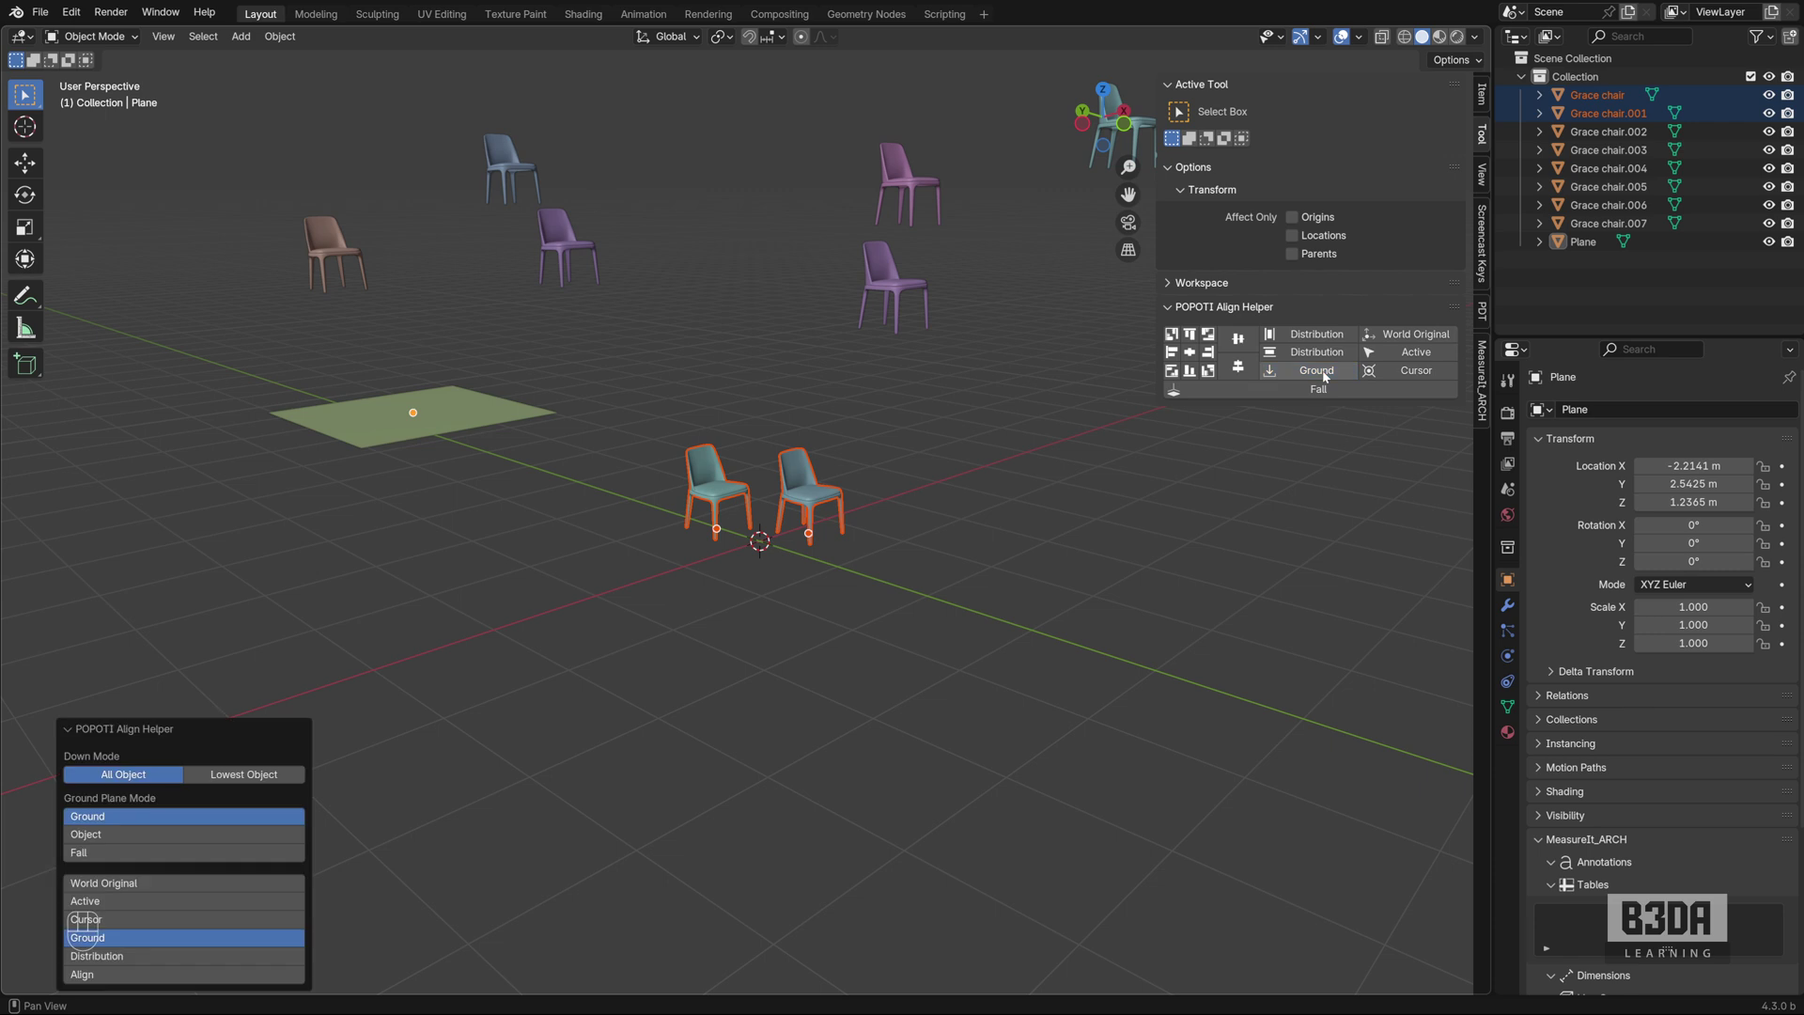
pyautogui.click(133, 833)
pyautogui.click(196, 783)
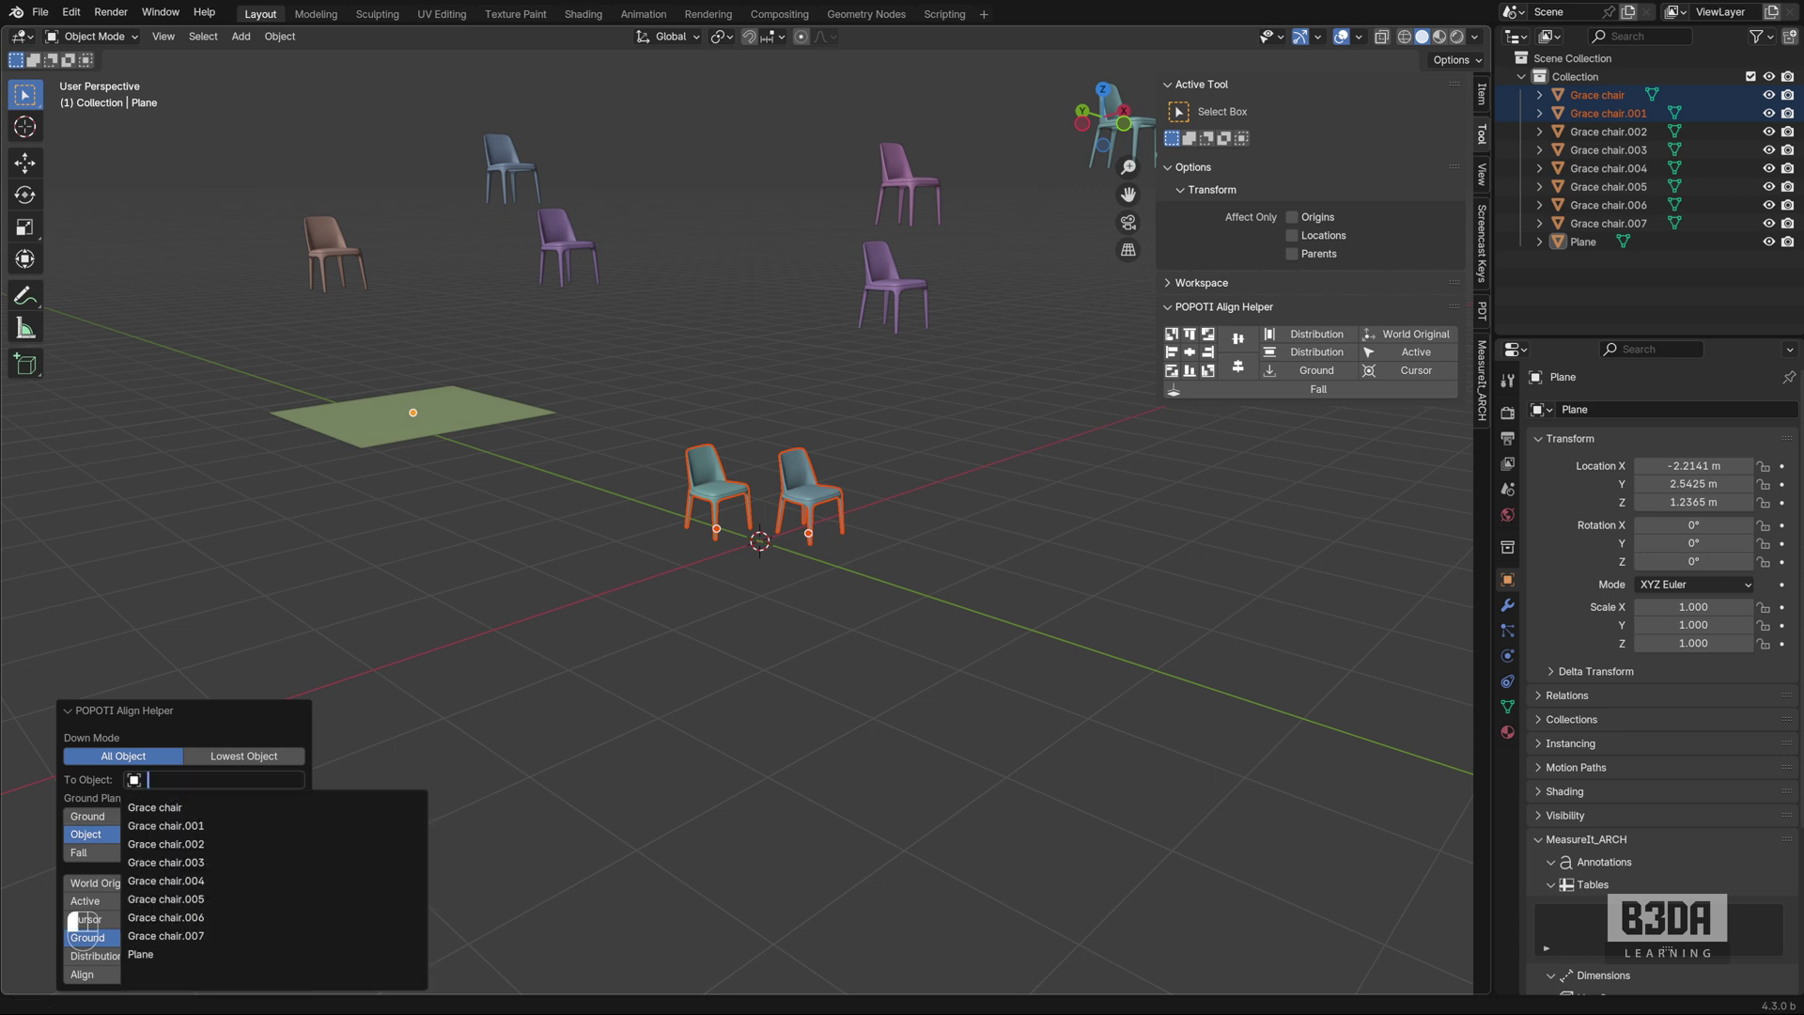
pyautogui.click(141, 954)
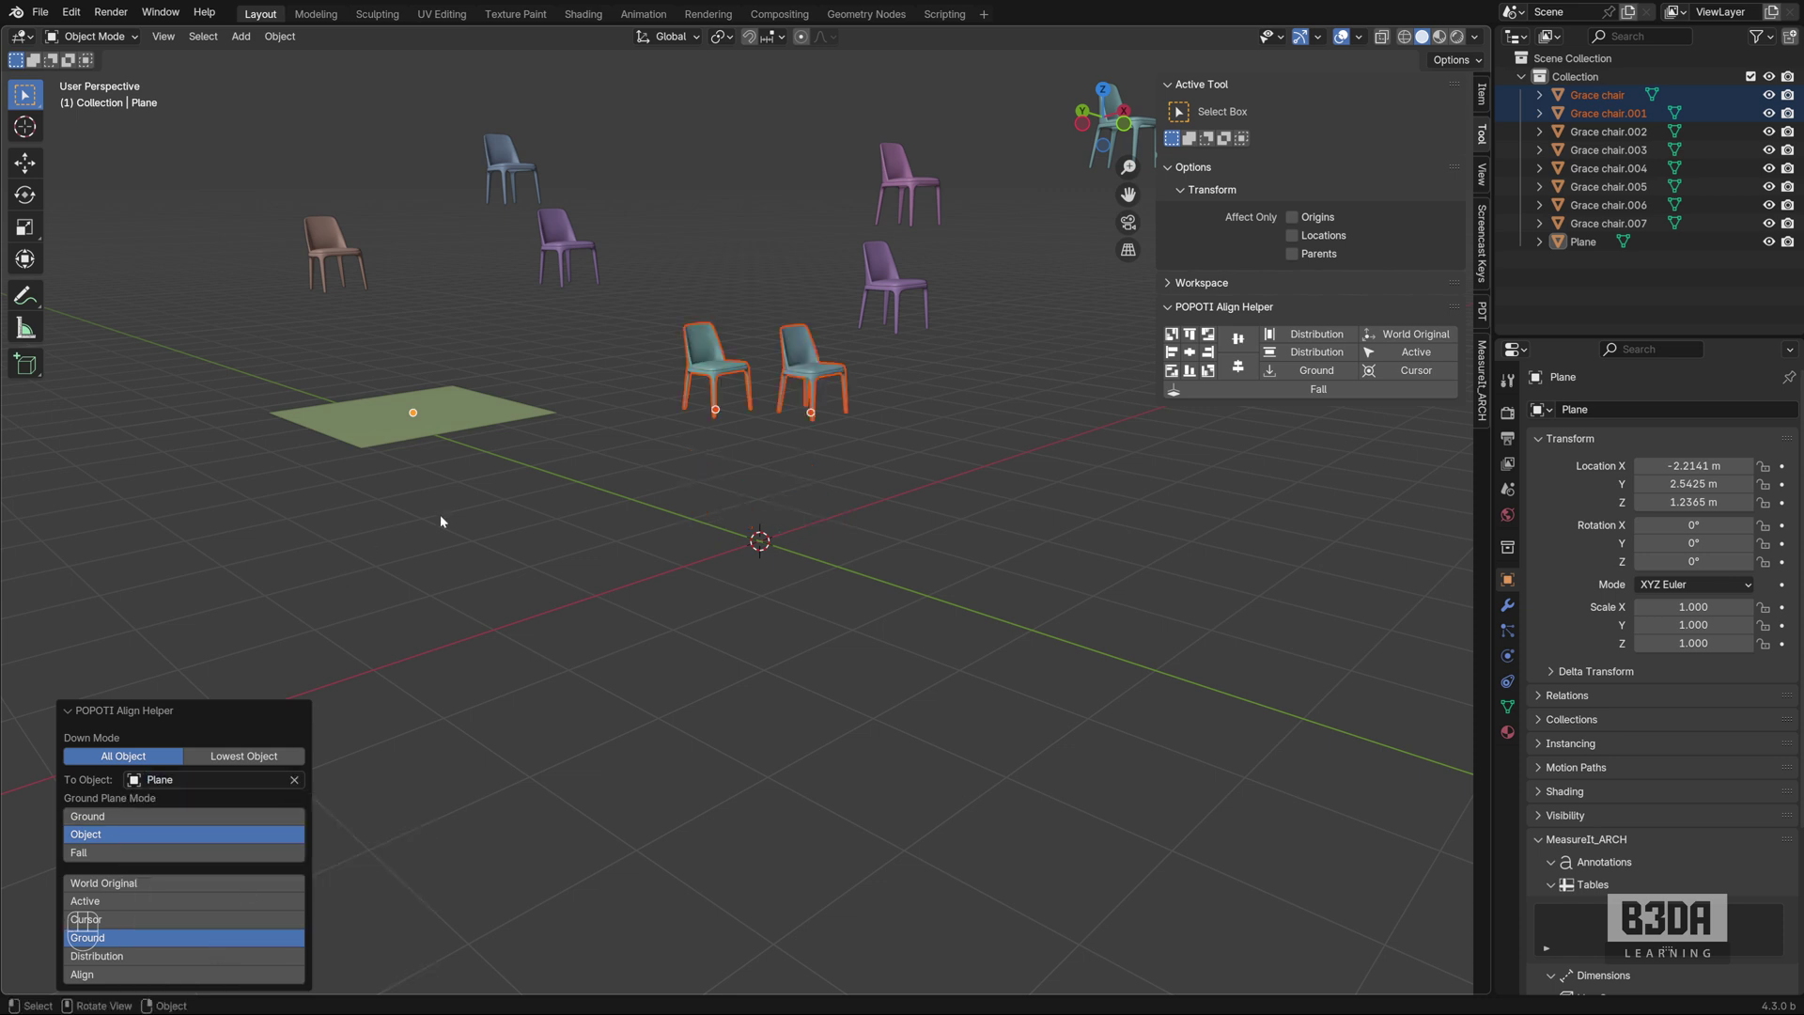
pyautogui.moveTo(439, 515); pyautogui.dragTo(566, 483, button='middle')
# Slide the teal chairs 2.2467 m along Y onto the plane, then select the six other chairs.
pyautogui.click(24, 163)
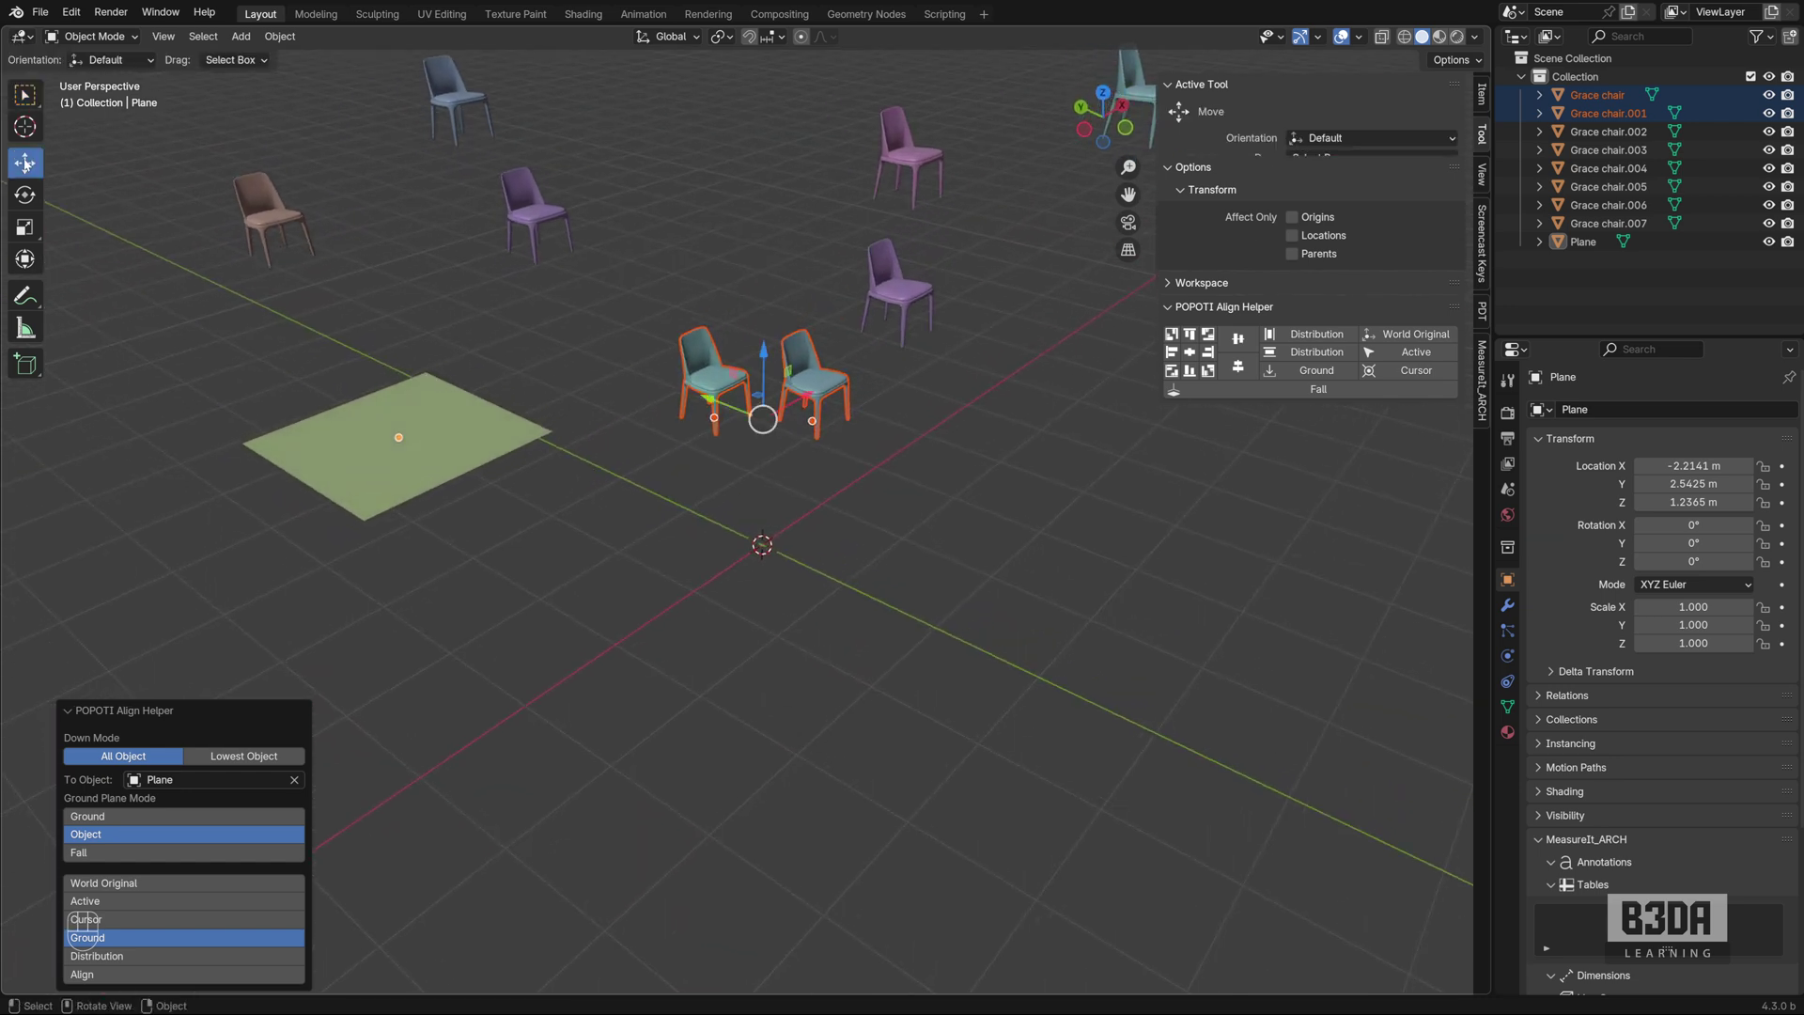
pyautogui.moveTo(807, 395); pyautogui.dragTo(360, 406)
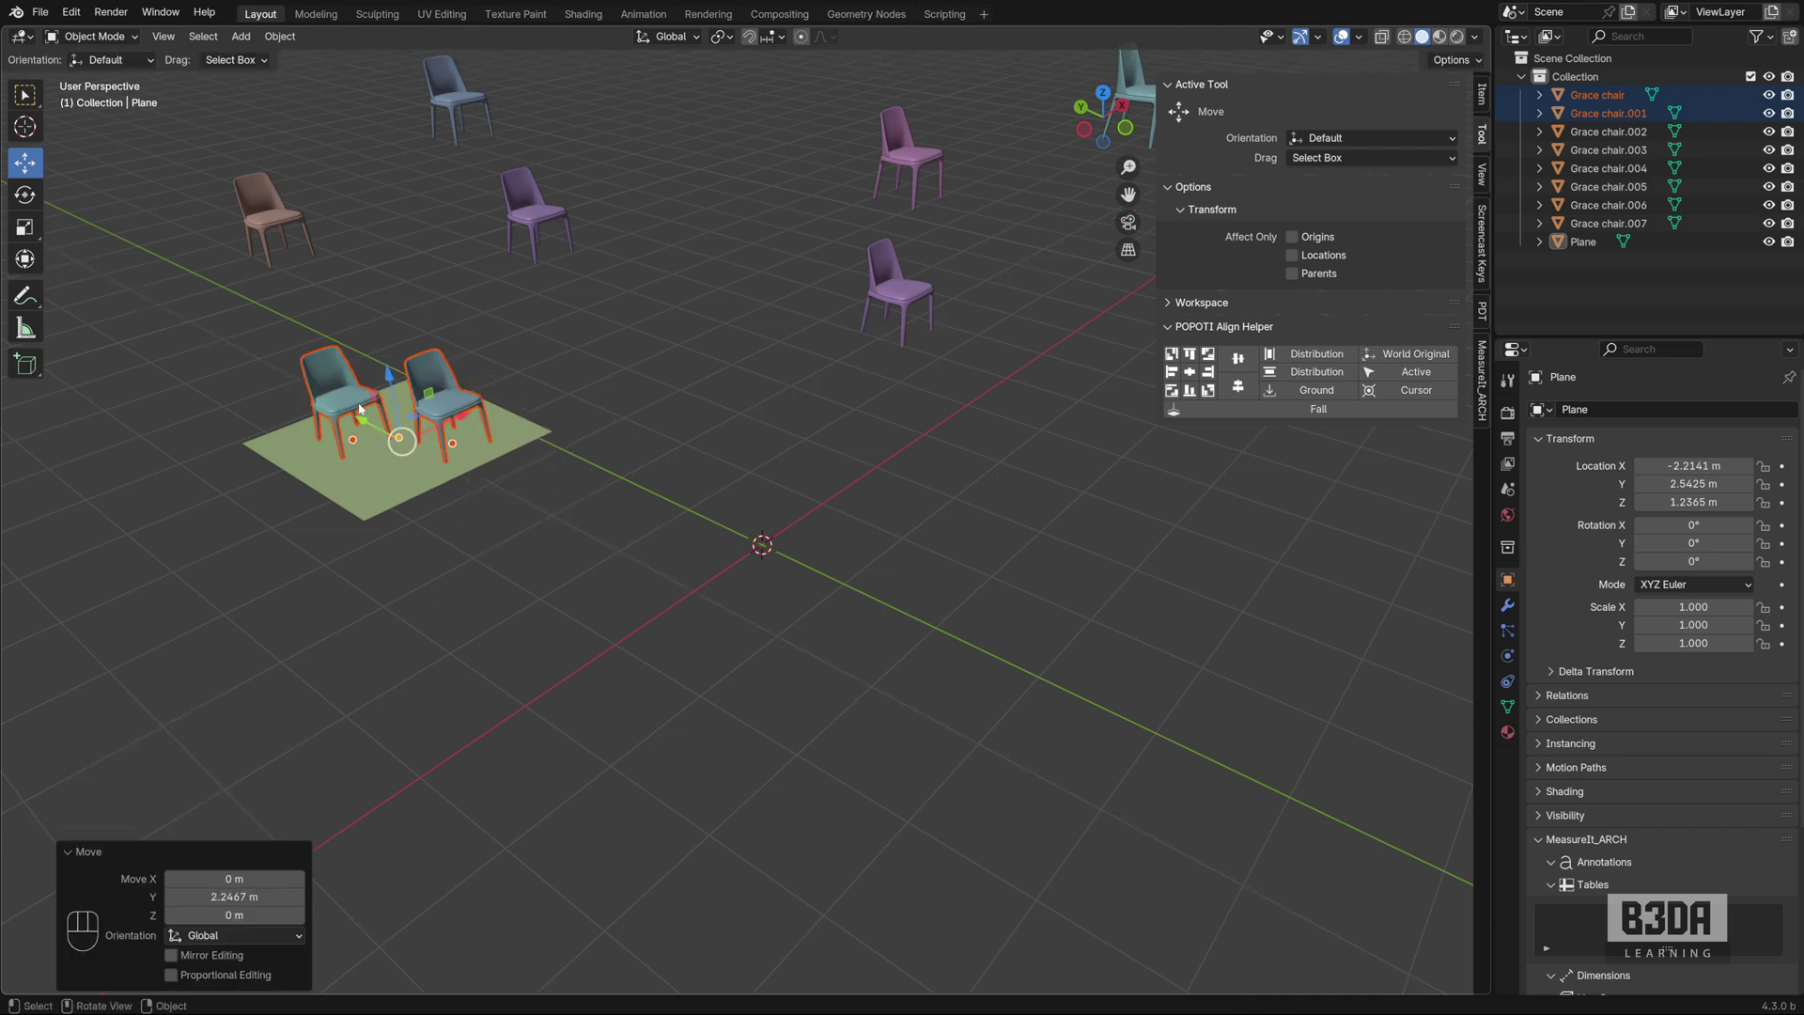
pyautogui.moveTo(360, 406); pyautogui.dragTo(695, 529, button='middle')
pyautogui.scroll(4, 627, 539)
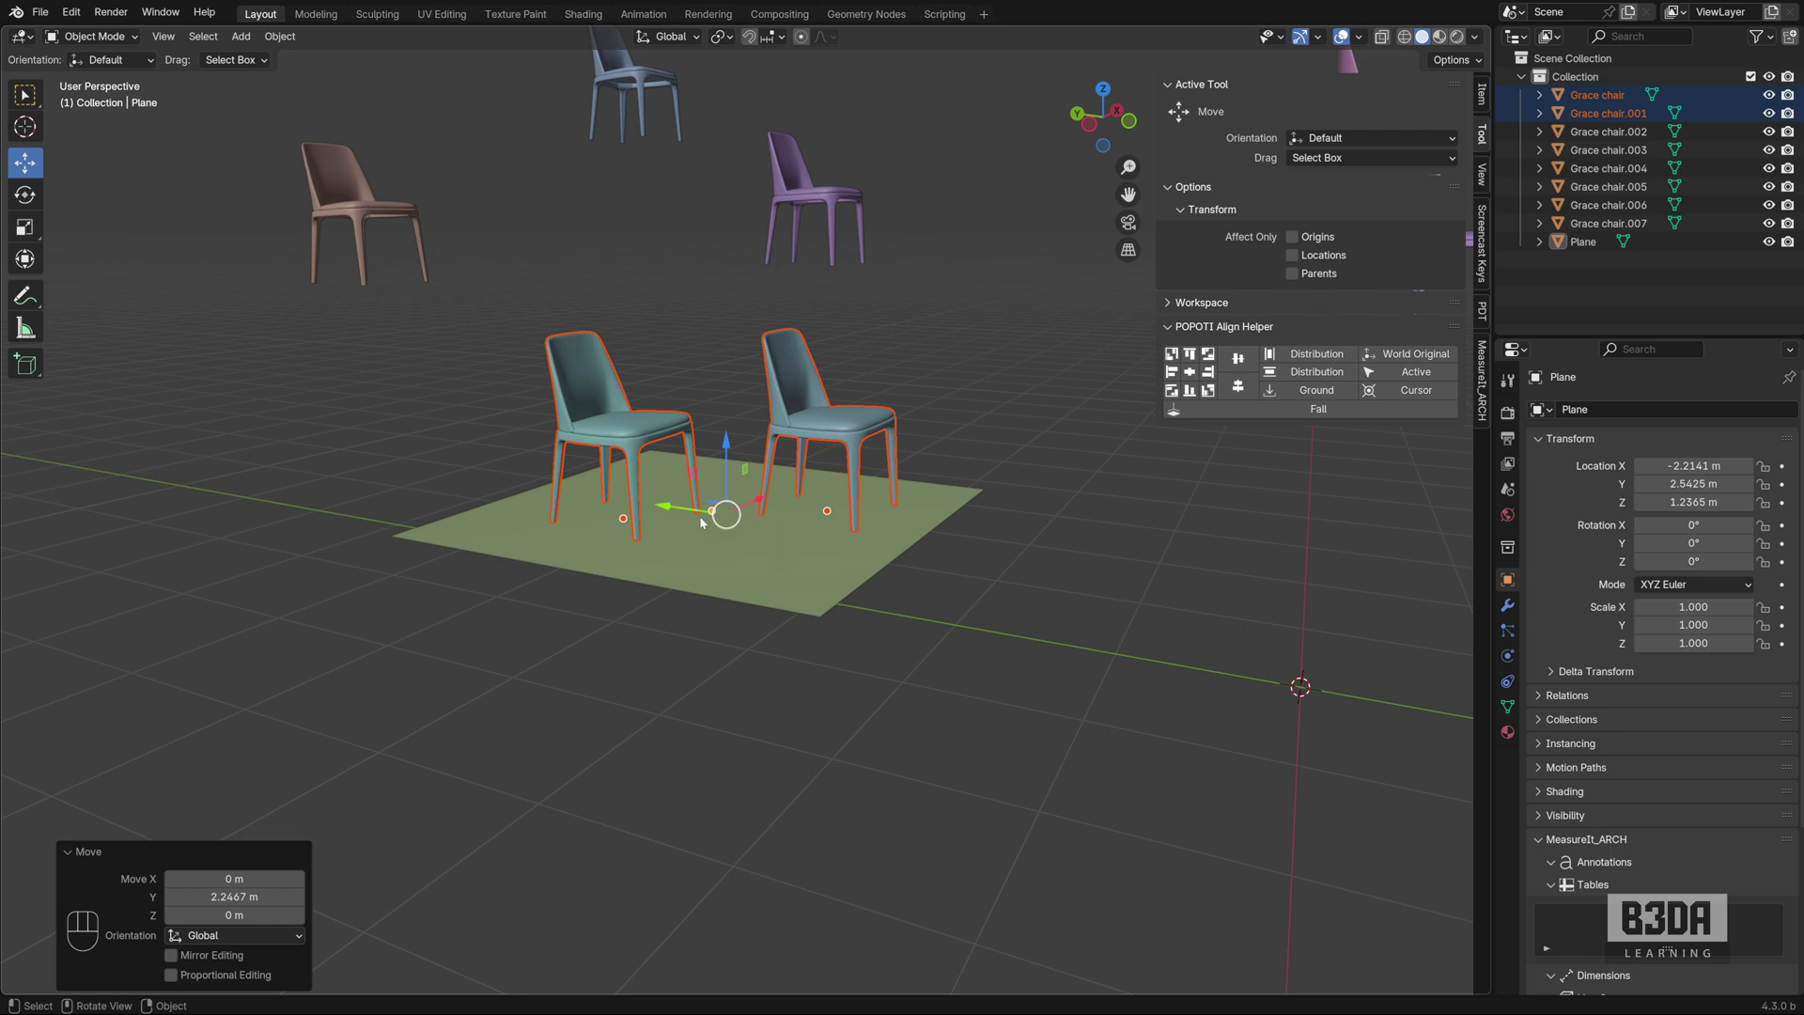
pyautogui.scroll(-4, 748, 521)
pyautogui.moveTo(748, 520); pyautogui.dragTo(697, 461, button='middle')
pyautogui.moveTo(560, 194); pyautogui.dragTo(844, 590)
# Move the six selected chairs along the X axis.
pyautogui.moveTo(844, 590); pyautogui.dragTo(696, 487, button='middle')
pyautogui.press('g')
pyautogui.press('x')
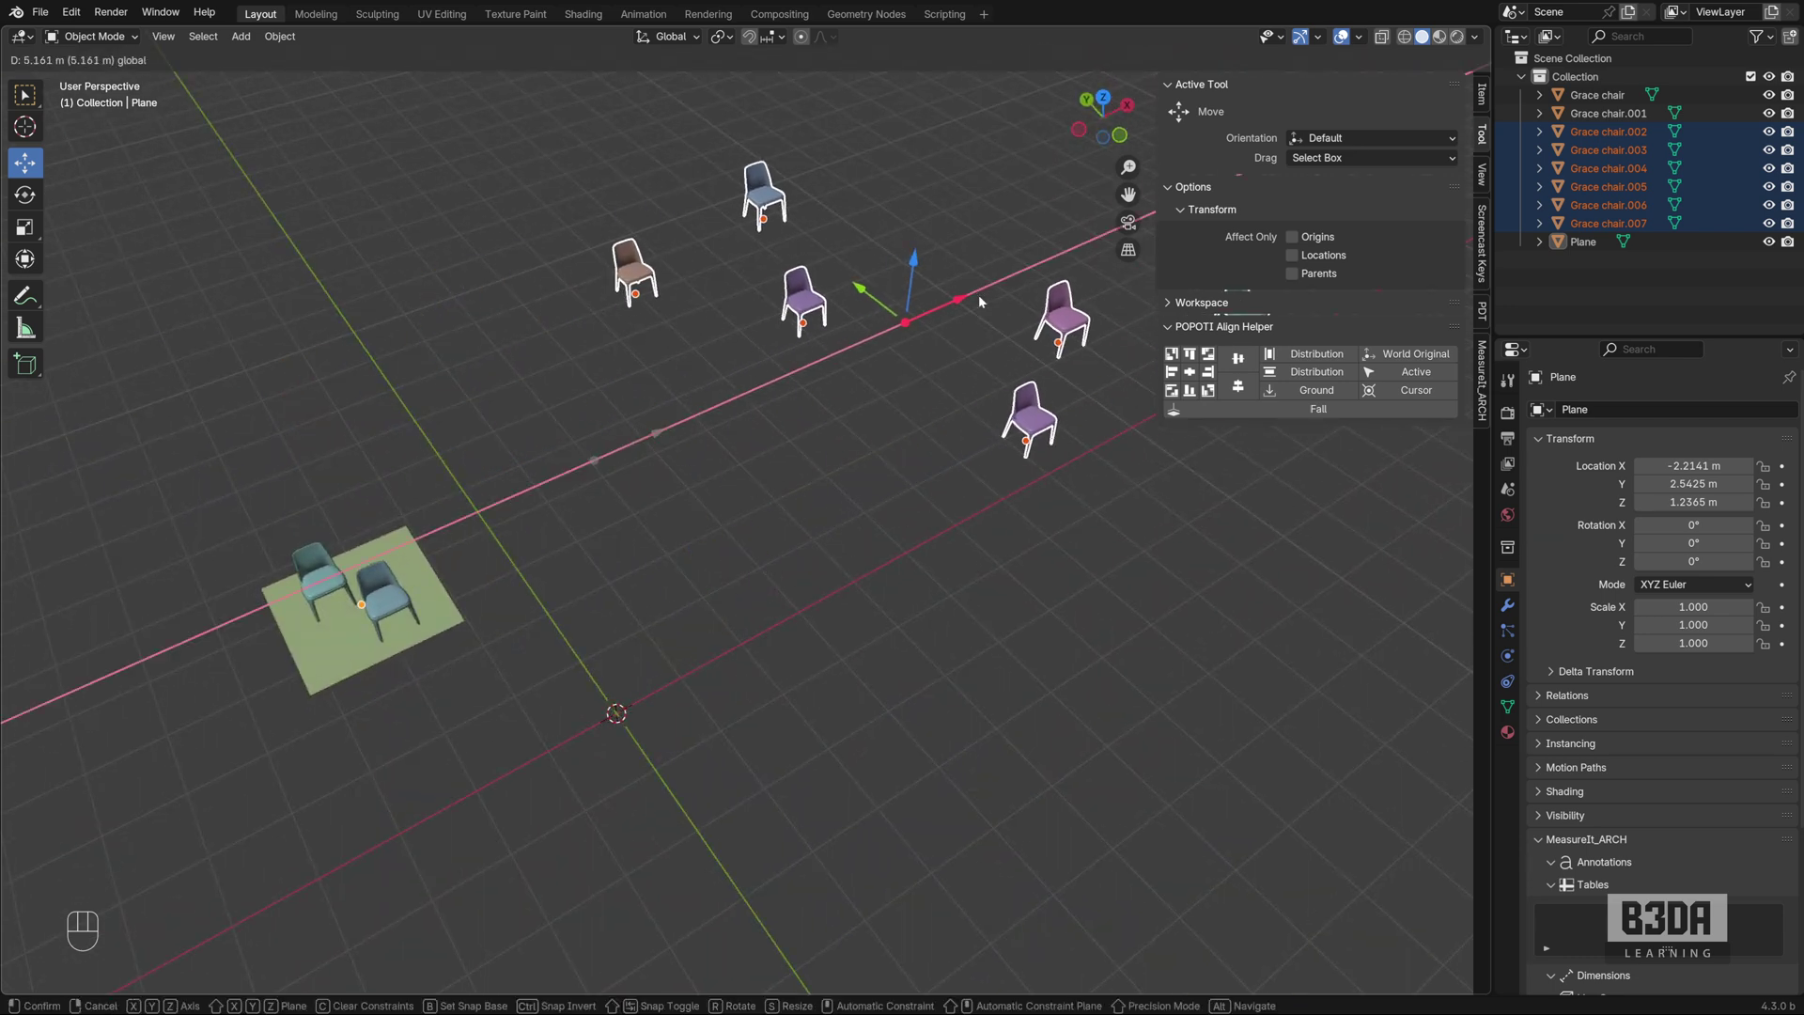
pyautogui.click(978, 295)
pyautogui.keyDown('shift'); pyautogui.moveTo(978, 296); pyautogui.dragTo(785, 481, button='middle'); pyautogui.keyUp('shift')
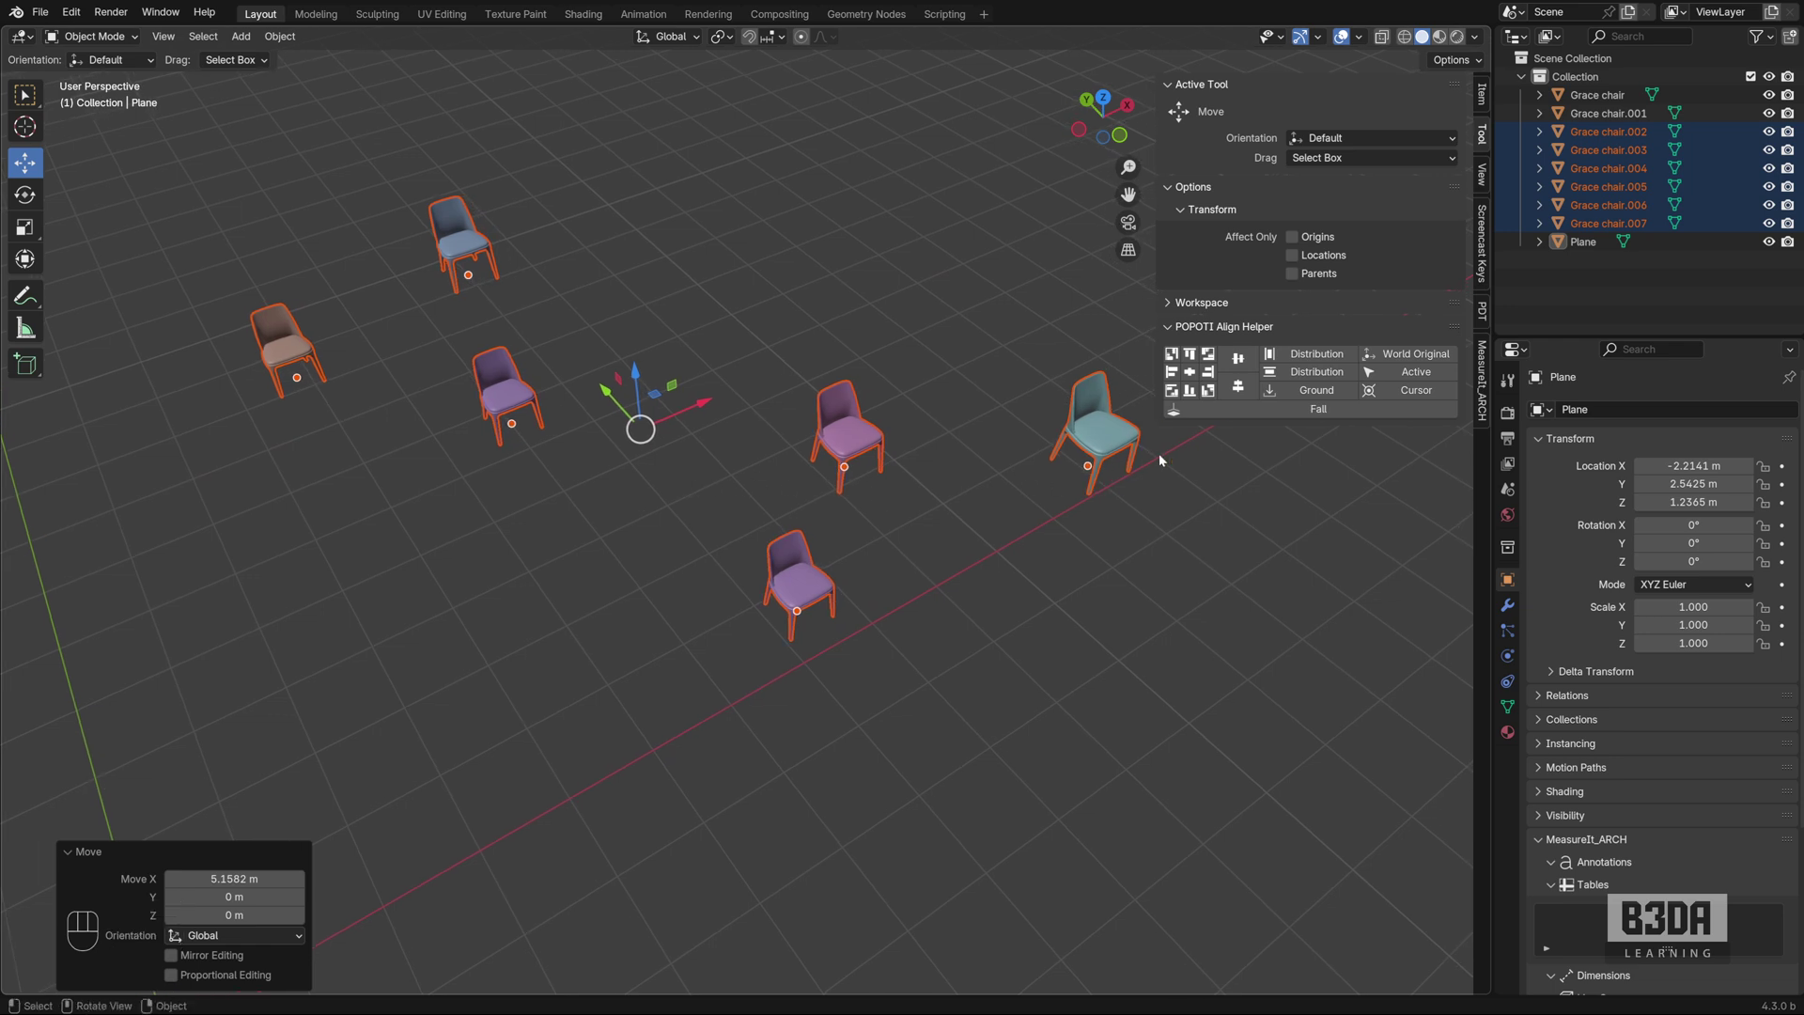
# Align the six chairs' centres on the Y and Z axes with POPOTI Align.
pyautogui.click(1238, 359)
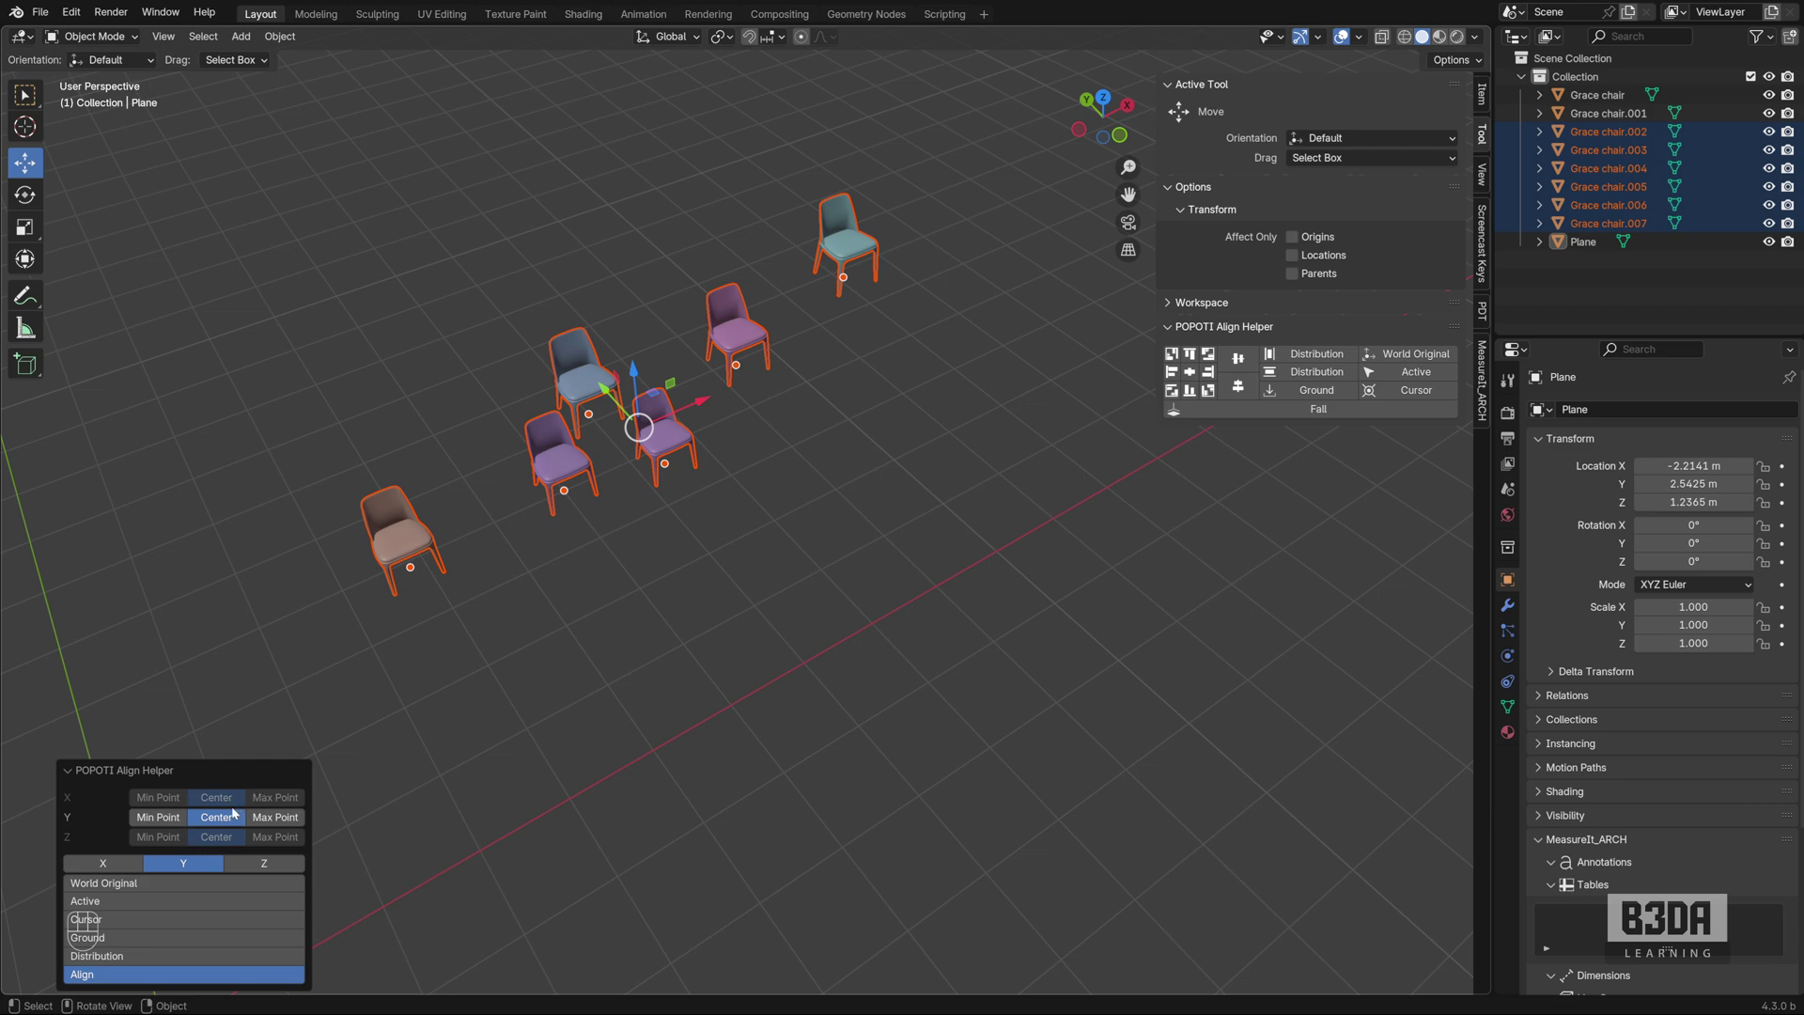
pyautogui.moveTo(584, 575); pyautogui.dragTo(442, 582, button='middle')
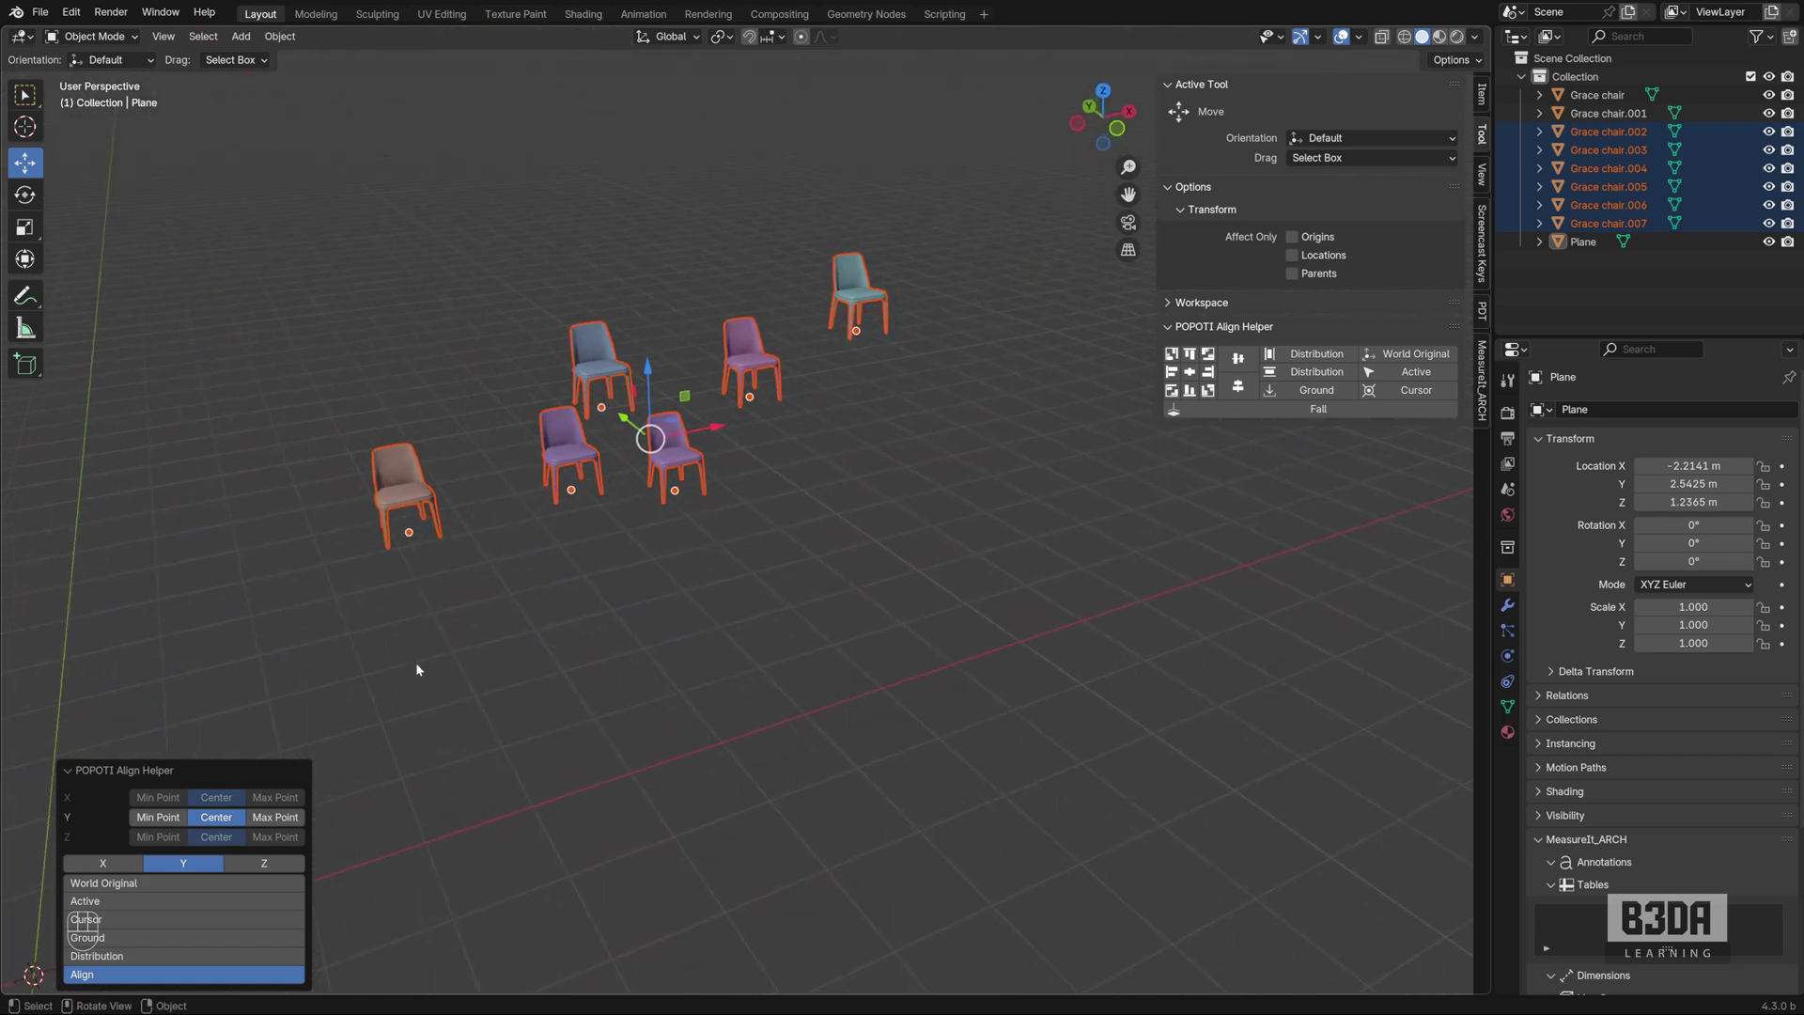
pyautogui.click(272, 863)
pyautogui.click(199, 864)
pyautogui.keyDown('shift'); pyautogui.click(272, 864); pyautogui.keyUp('shift')
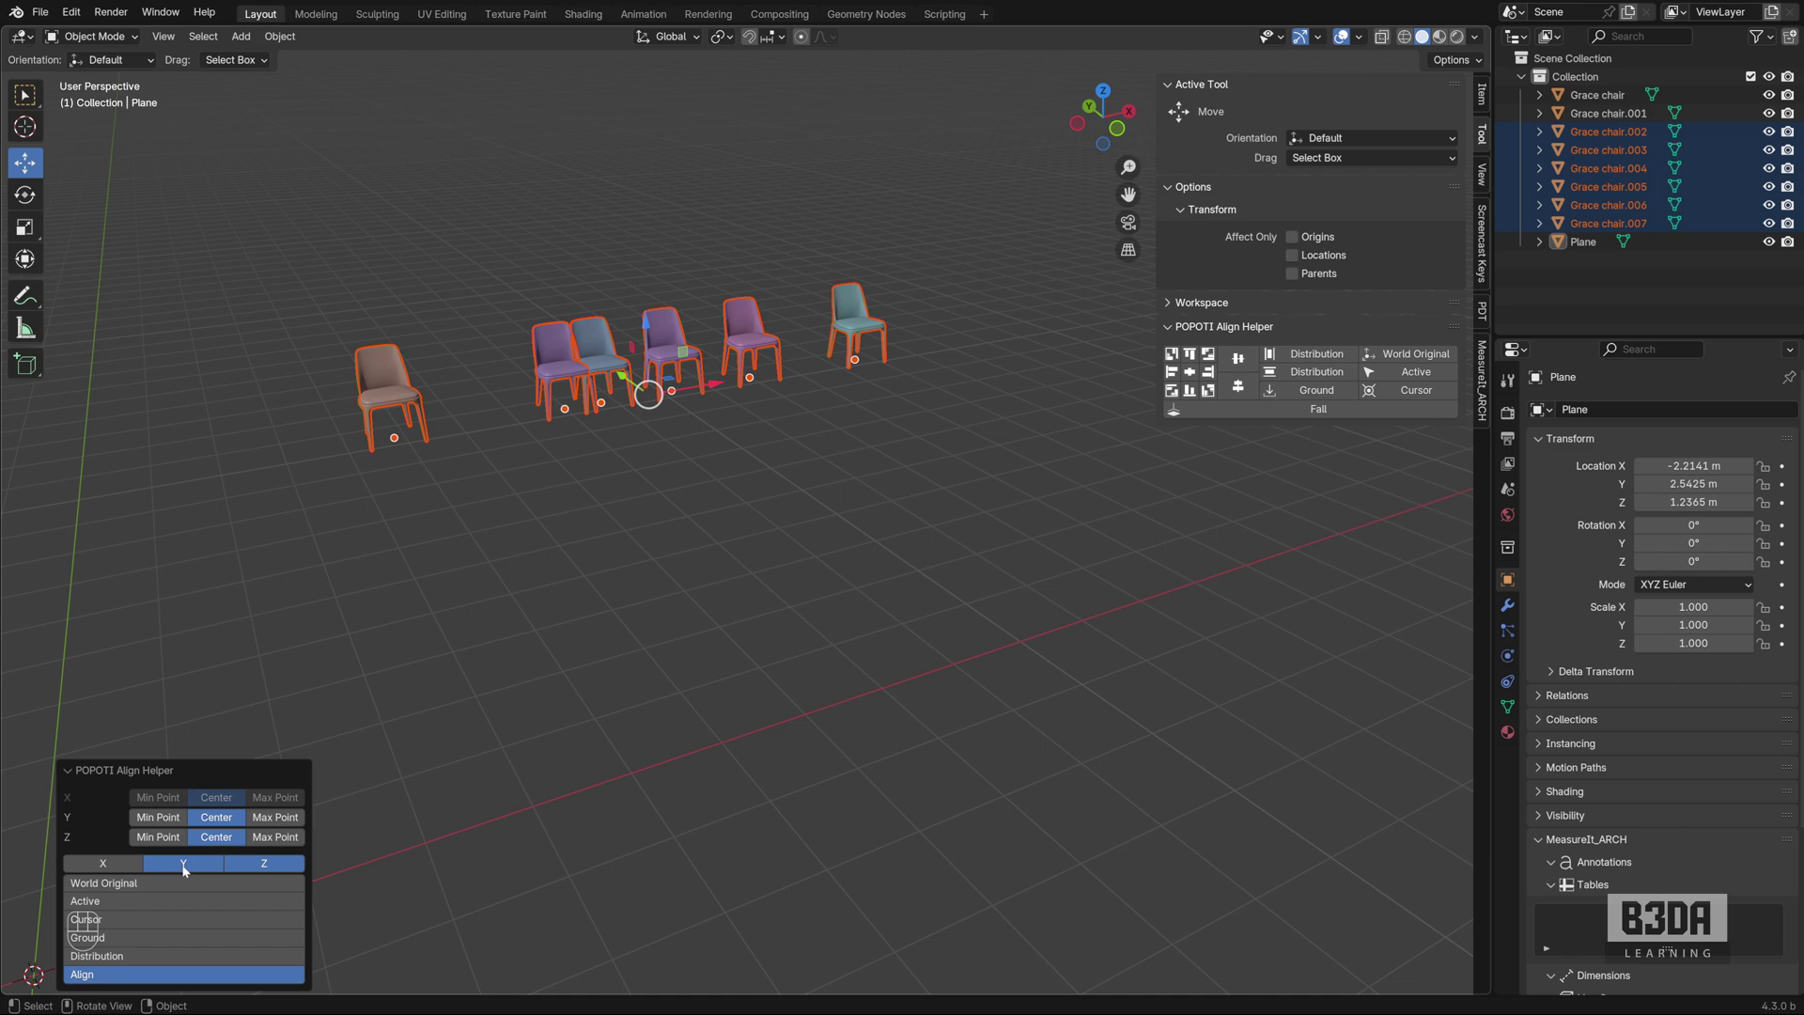
pyautogui.moveTo(423, 602); pyautogui.dragTo(519, 545, button='middle')
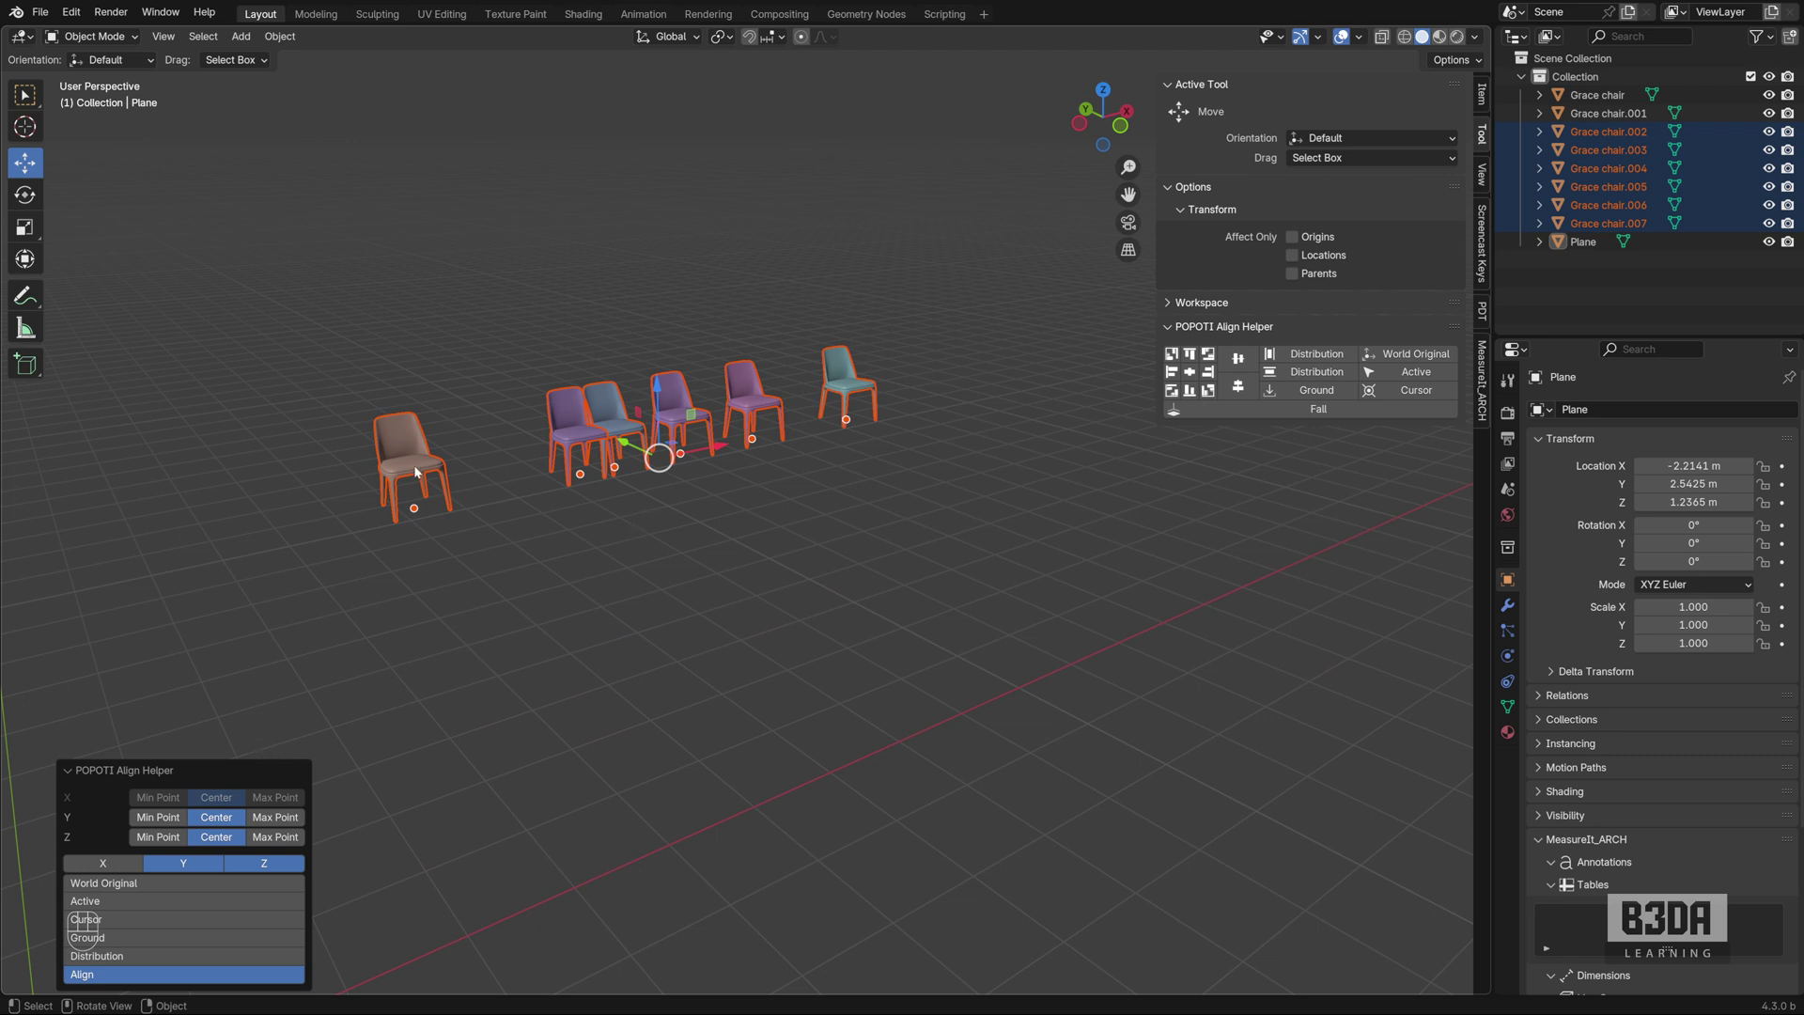
pyautogui.moveTo(655, 434)
pyautogui.mouseDown(button='middle')
pyautogui.moveTo(639, 452)
pyautogui.moveTo(656, 434)
pyautogui.mouseUp(button='middle')
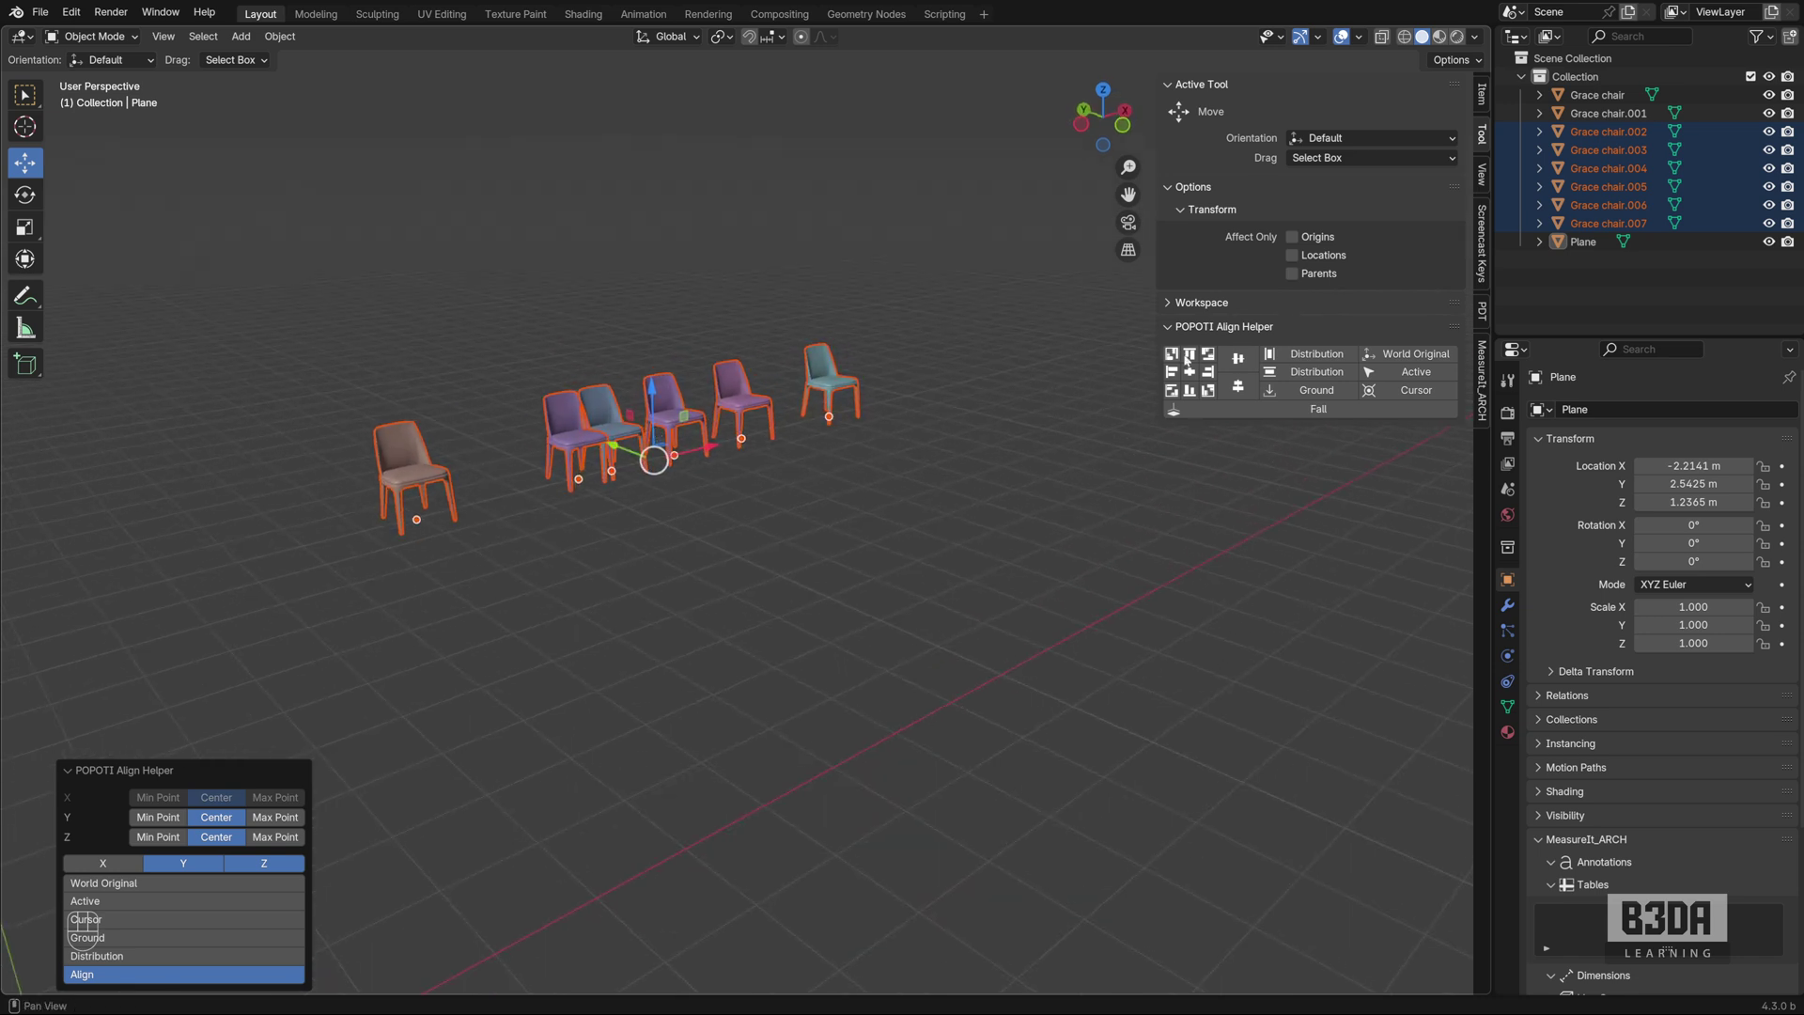
# Distribute the six chairs along X in Adjustment mode with a 0.55 interval.
pyautogui.click(1316, 355)
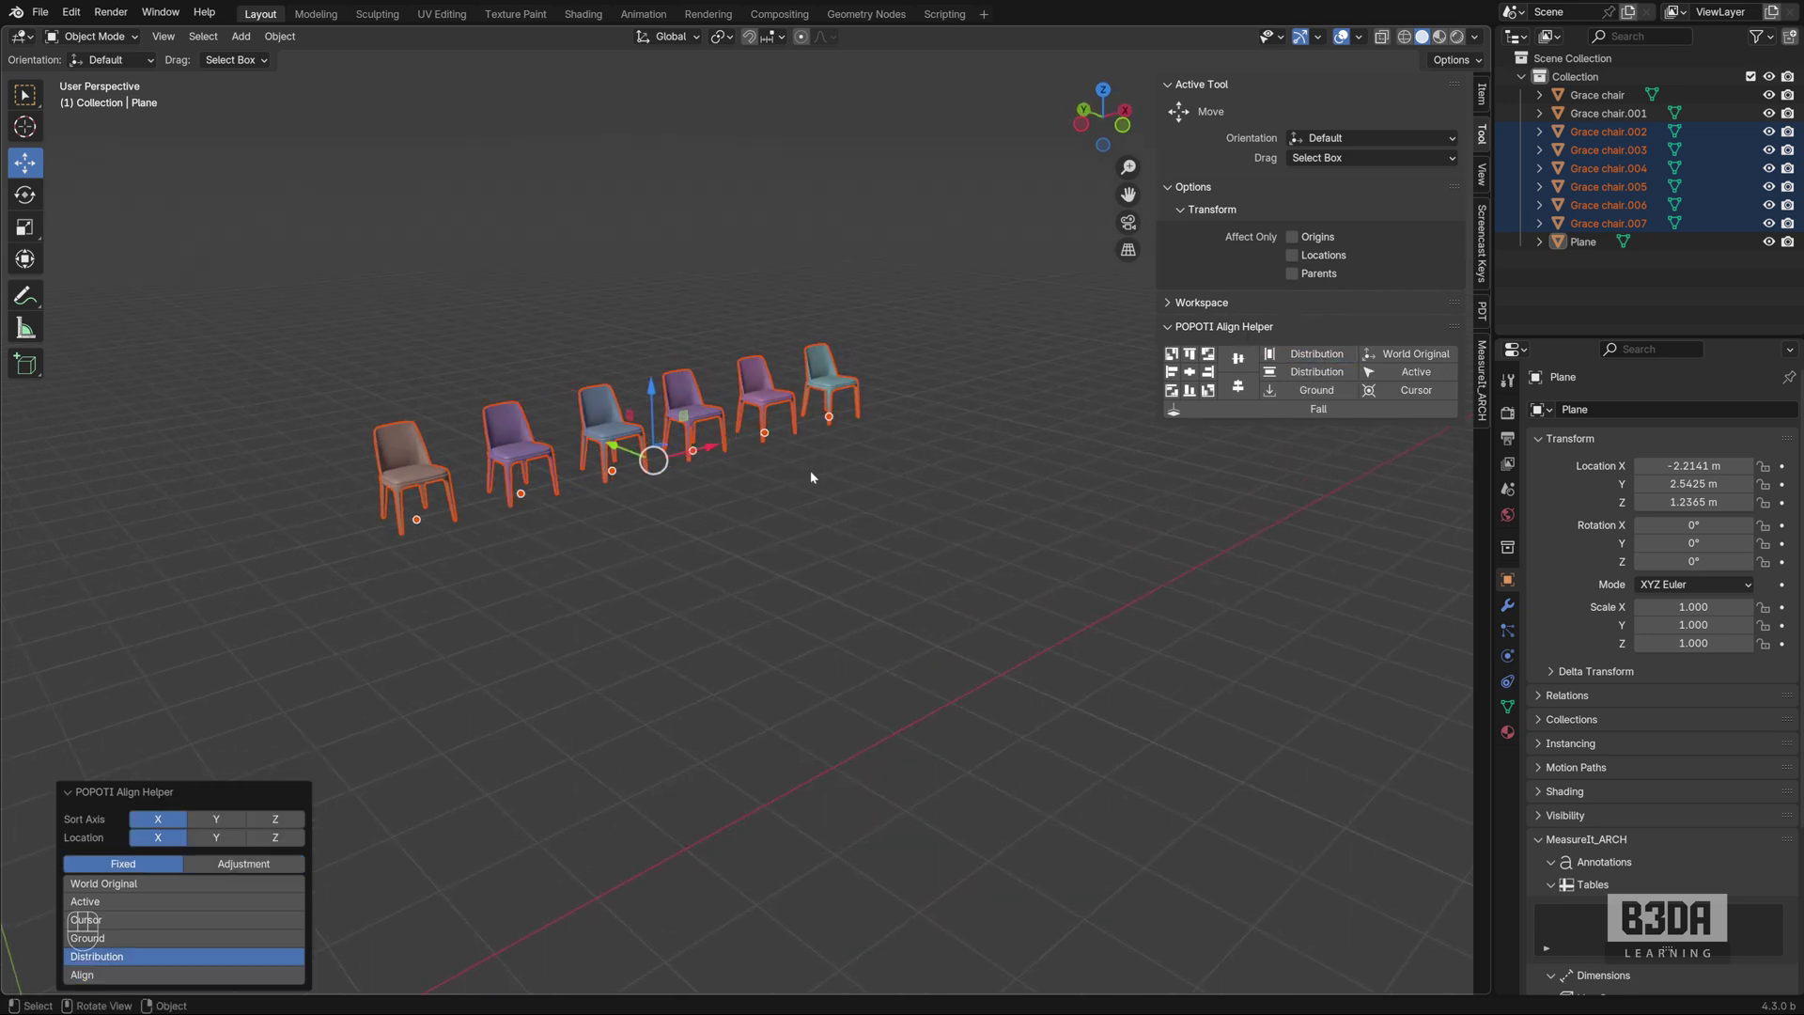
pyautogui.moveTo(560, 545); pyautogui.dragTo(758, 544, button='middle')
pyautogui.scroll(3, 592, 519)
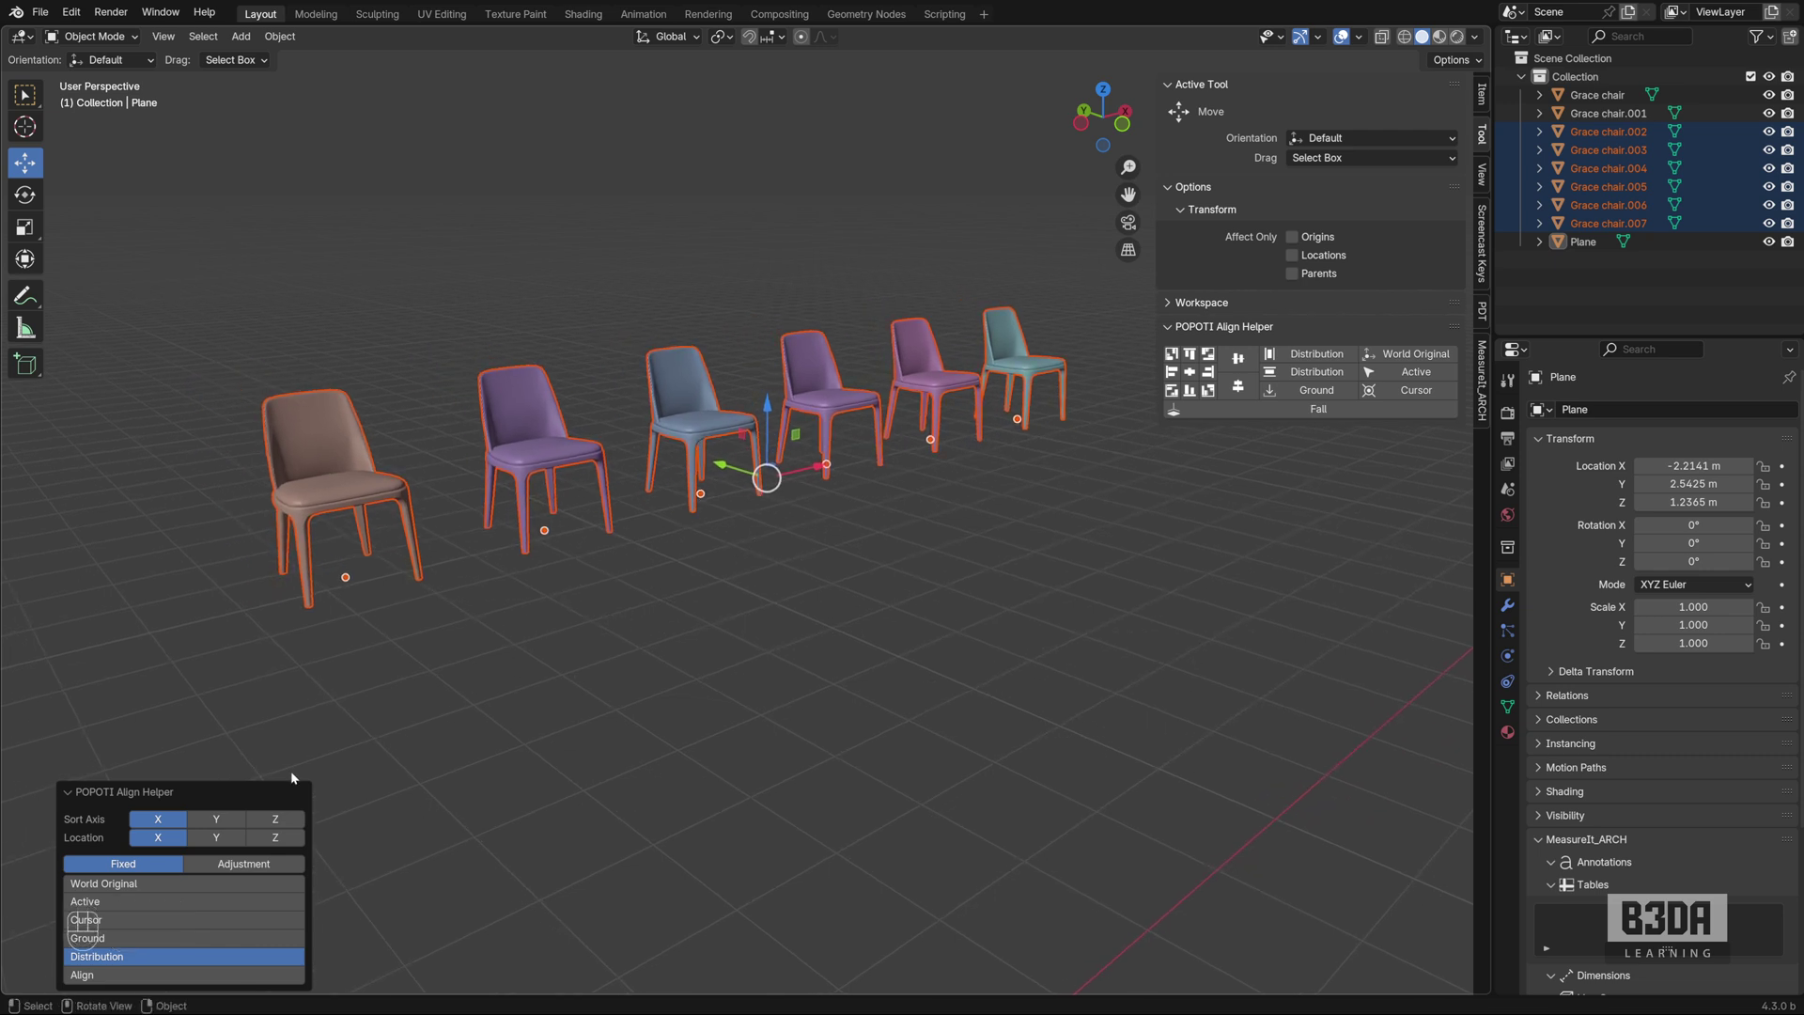
pyautogui.click(244, 864)
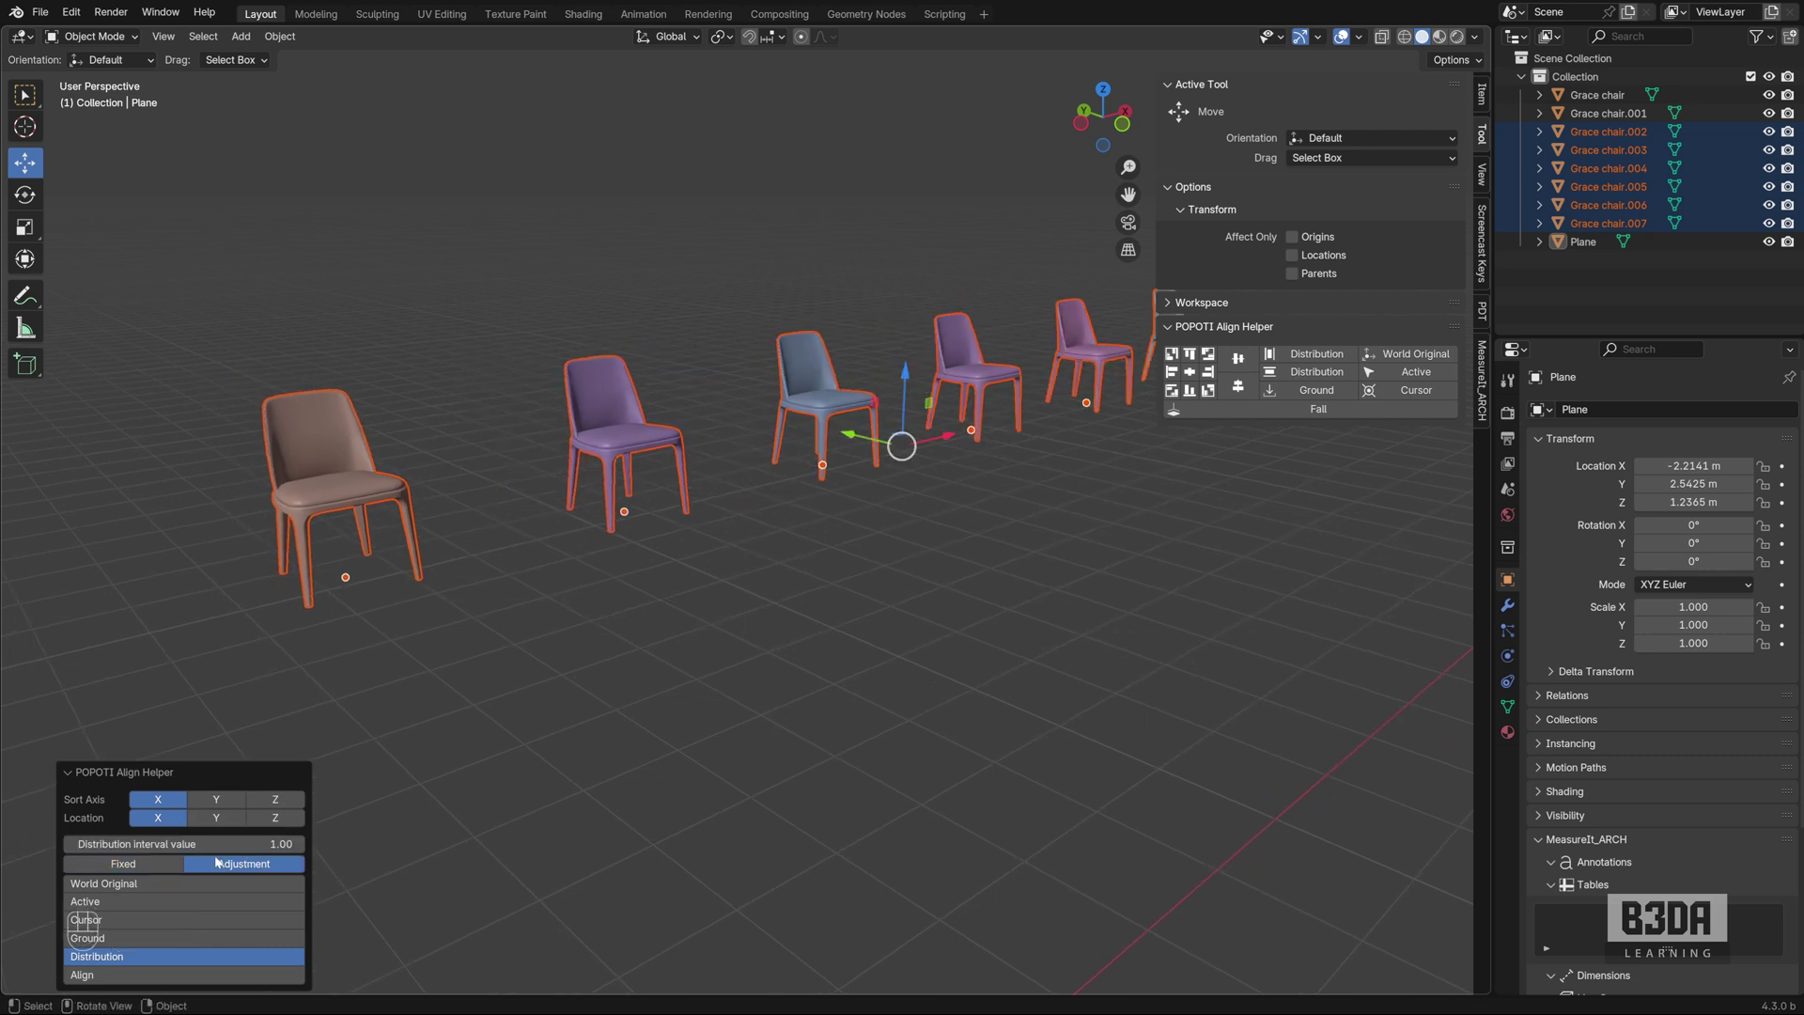
pyautogui.moveTo(243, 844); pyautogui.dragTo(202, 844)
pyautogui.moveTo(658, 606); pyautogui.dragTo(689, 527, button='middle')
pyautogui.scroll(3, 707, 520)
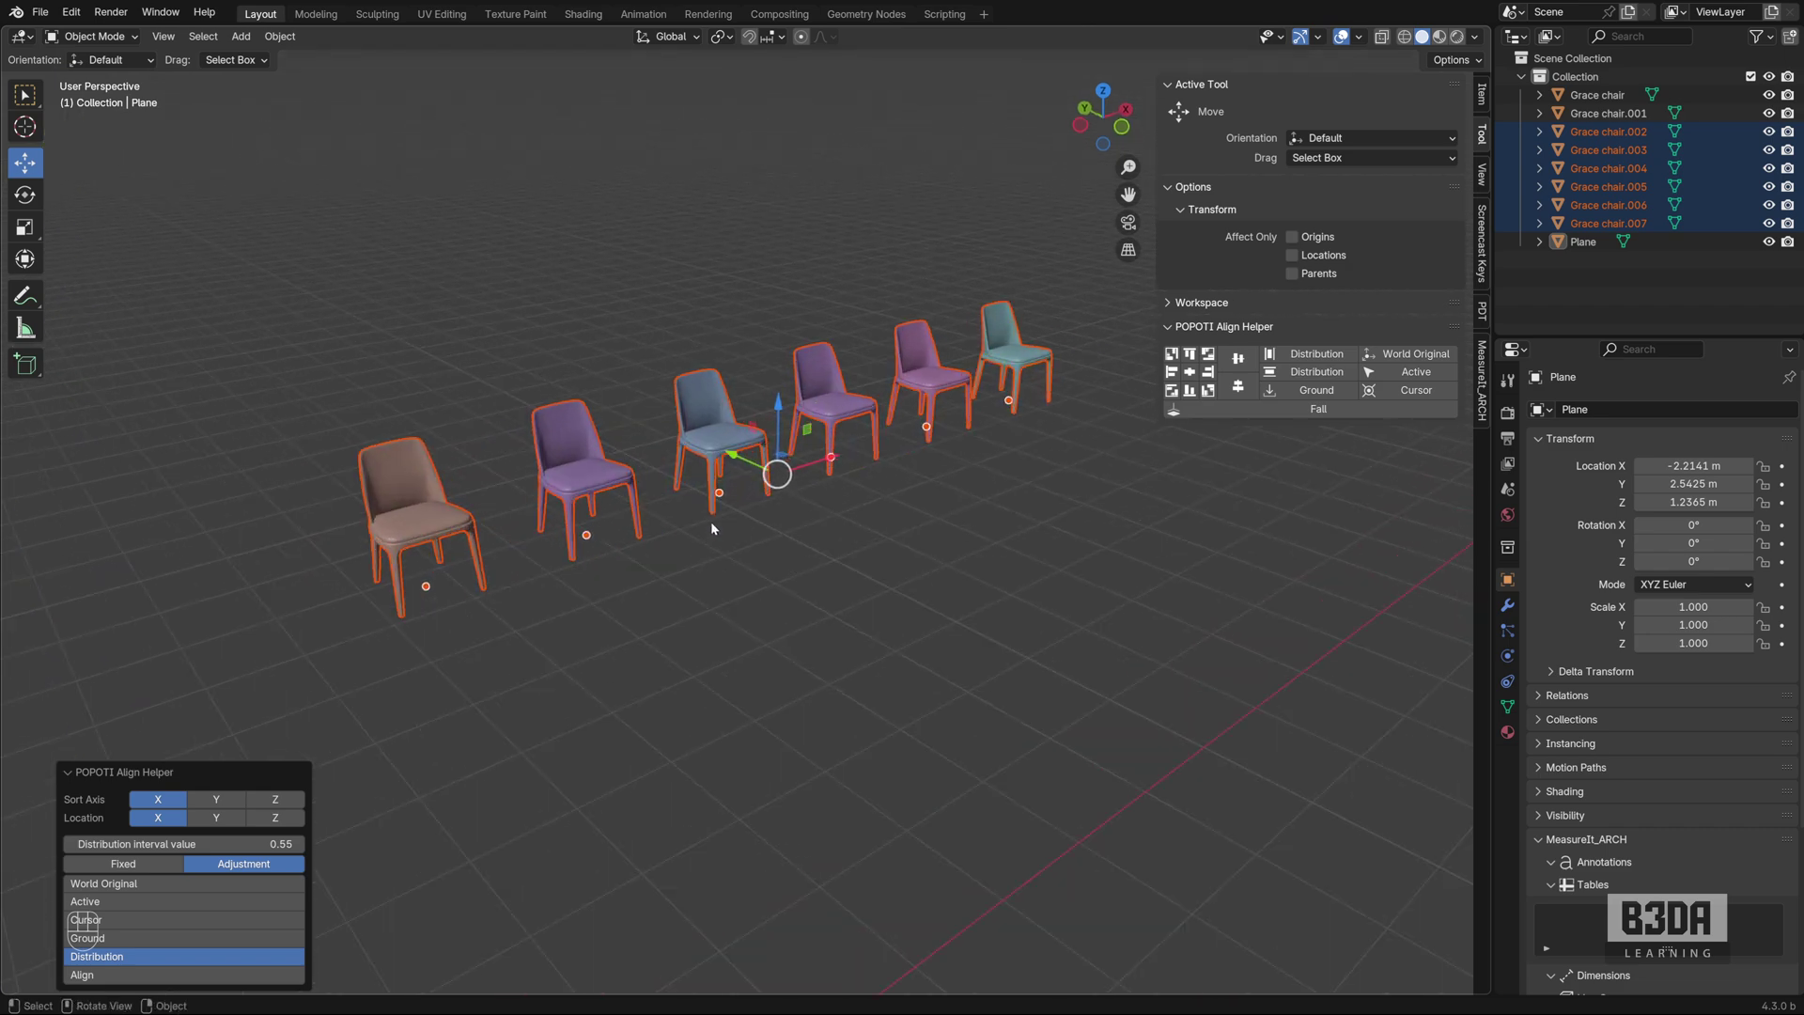